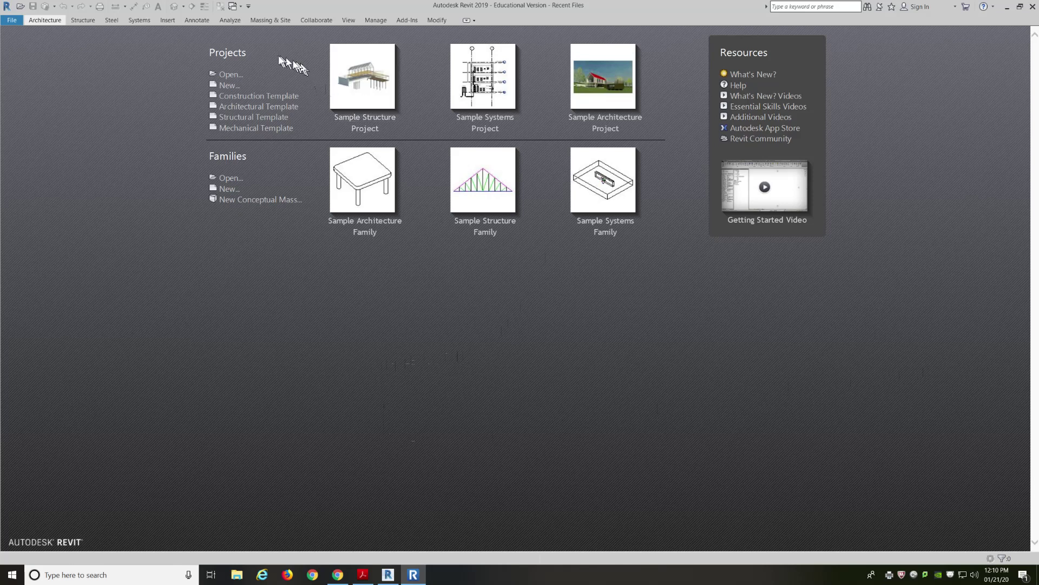
Step: Create a new project from the Architectural Template
left_click(239, 107)
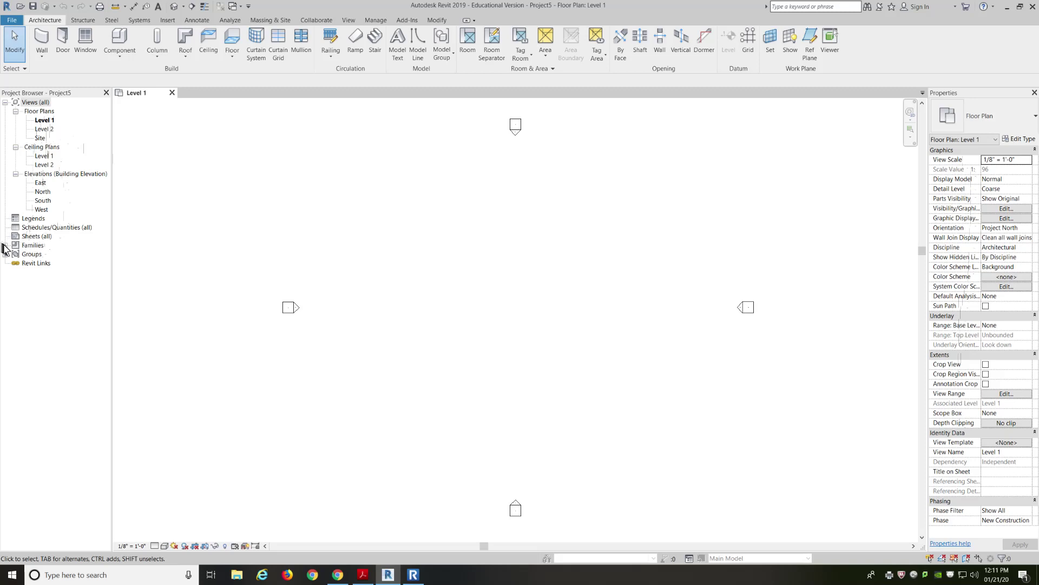
Step: Examine the Single-Flush door sizes among the project's loaded families, and collapse the family tree again
left_click(6, 245)
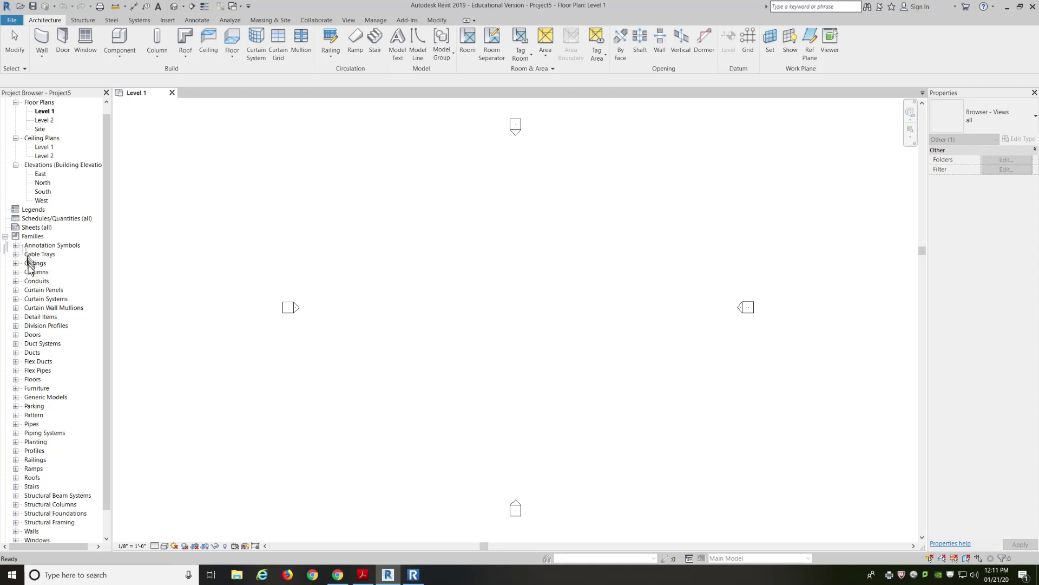
left_click(15, 334)
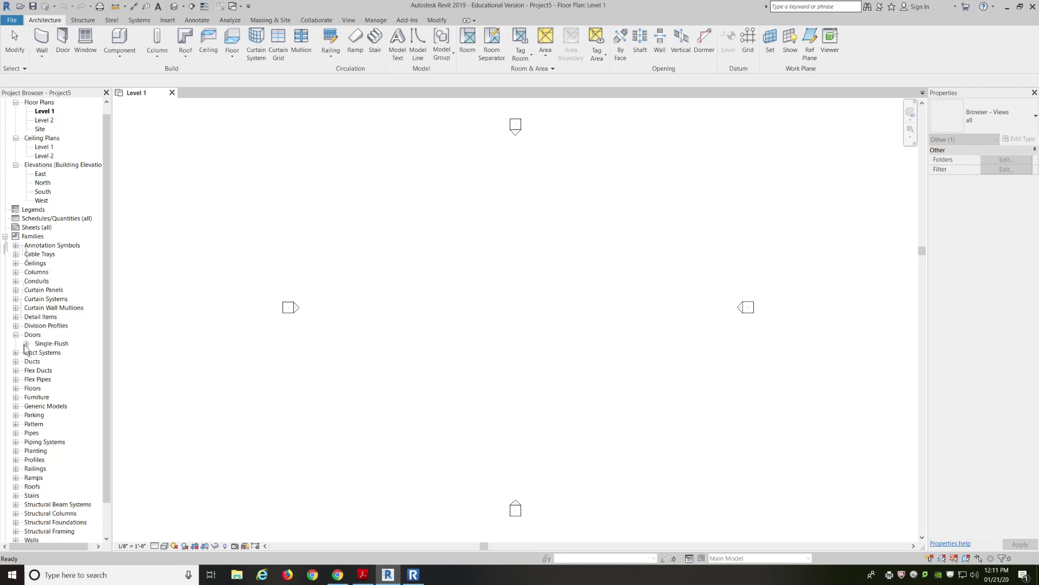
left_click(26, 344)
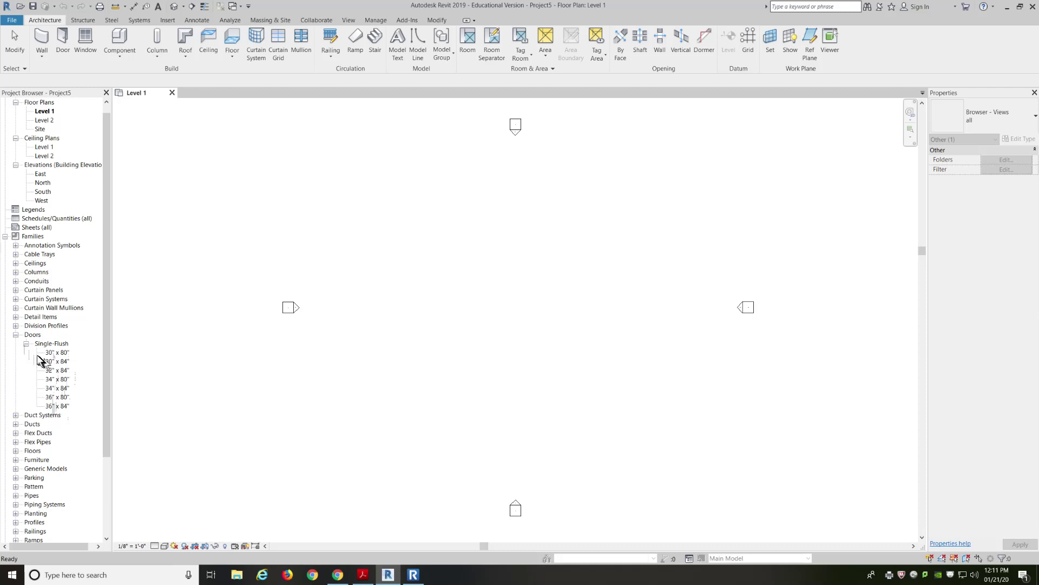
left_click(26, 344)
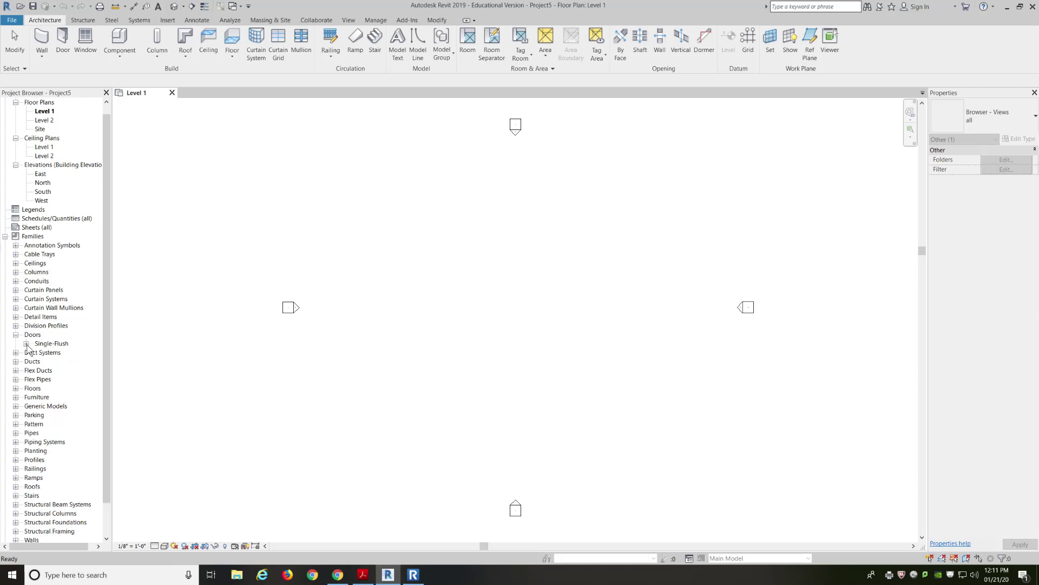
left_click(15, 335)
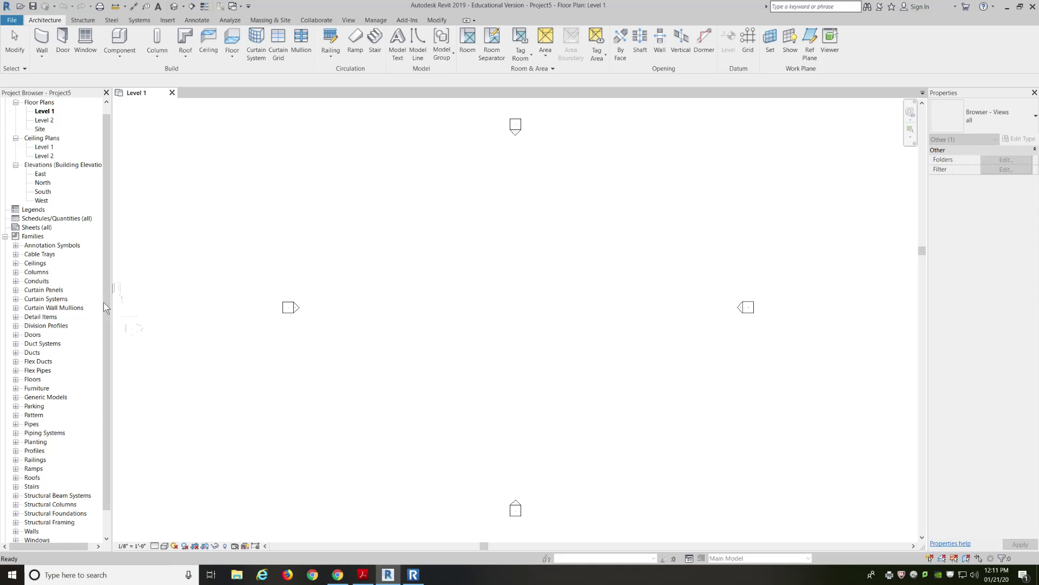
left_click(5, 237)
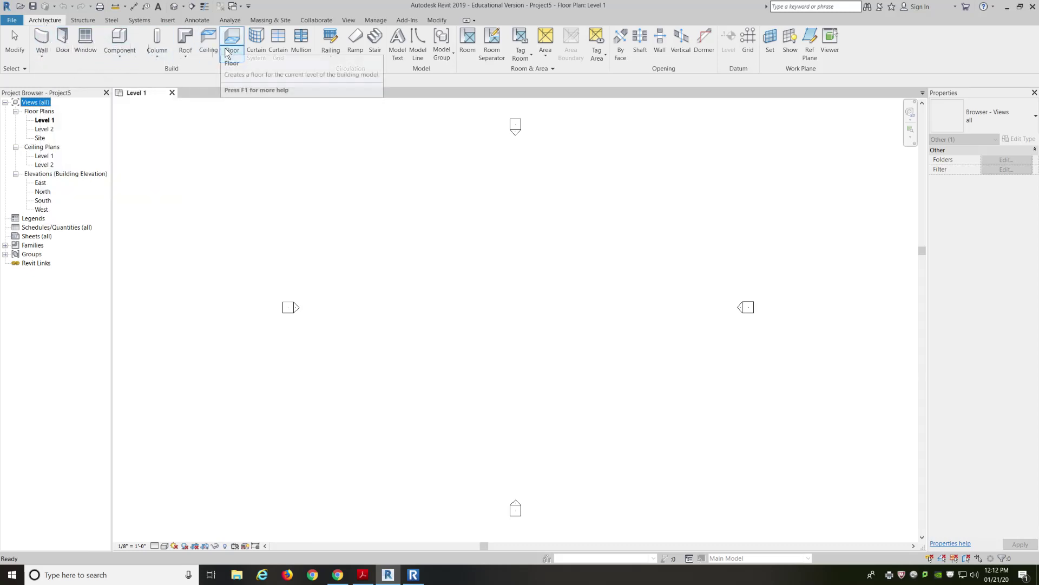
Step: Start placing an architectural wall in the Level 1 floor plan
left_click(14, 43)
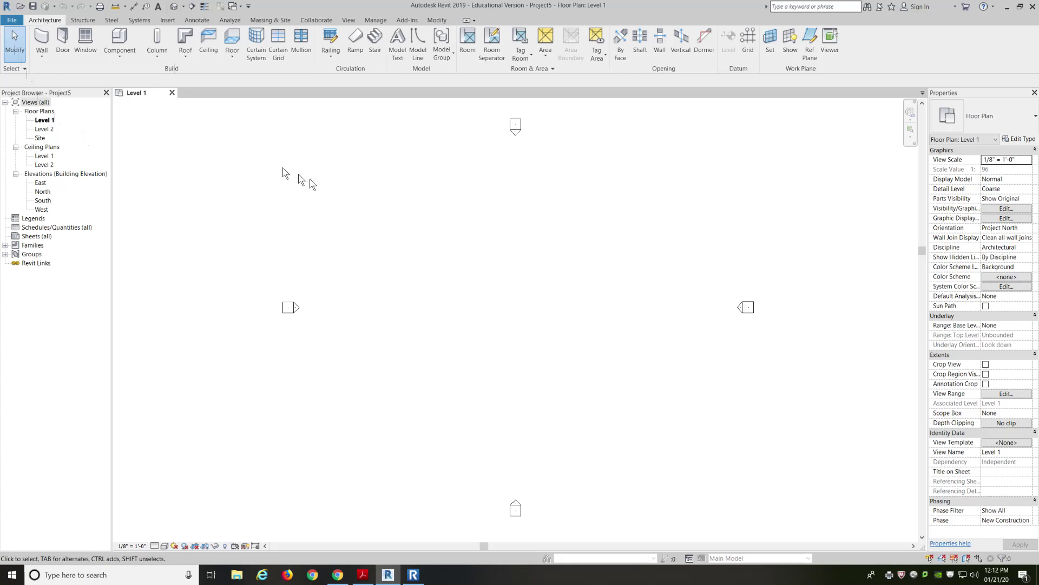
left_click(15, 48)
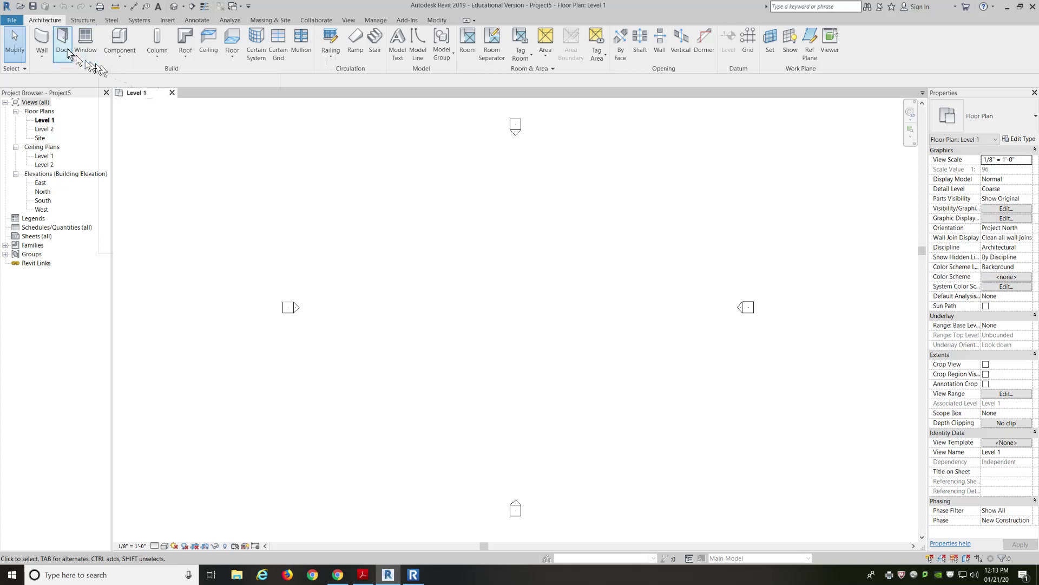
left_click(38, 59)
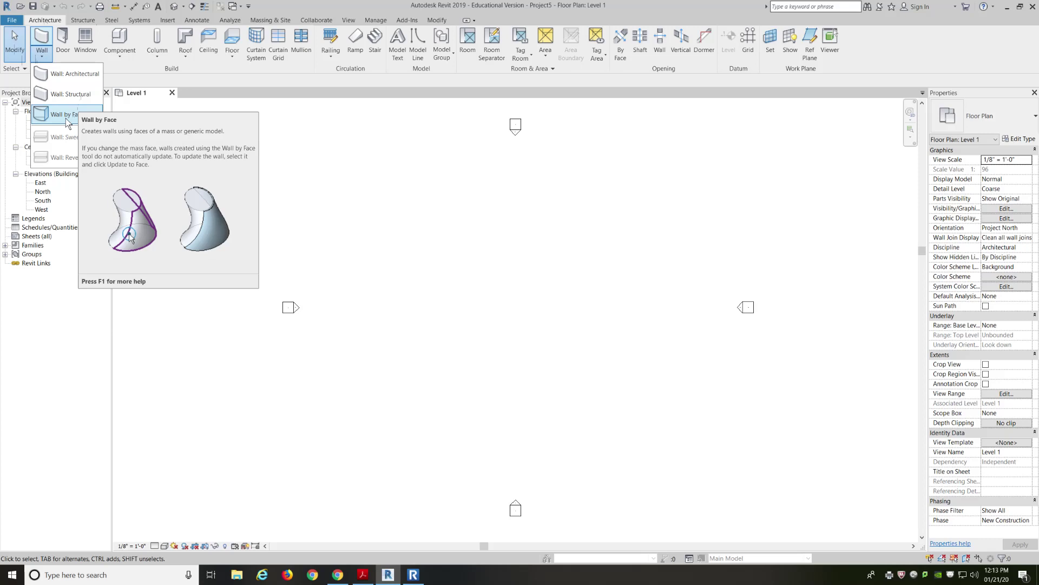
left_click(67, 73)
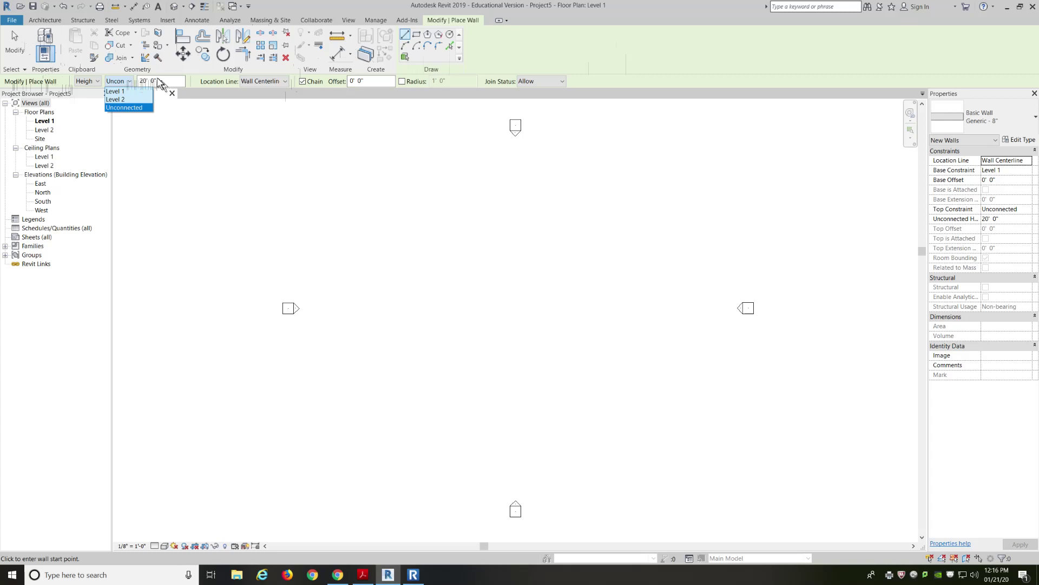
Step: Review the available height constraint, Location Line and Join Status options for the new wall
key("Up")
key("Up")
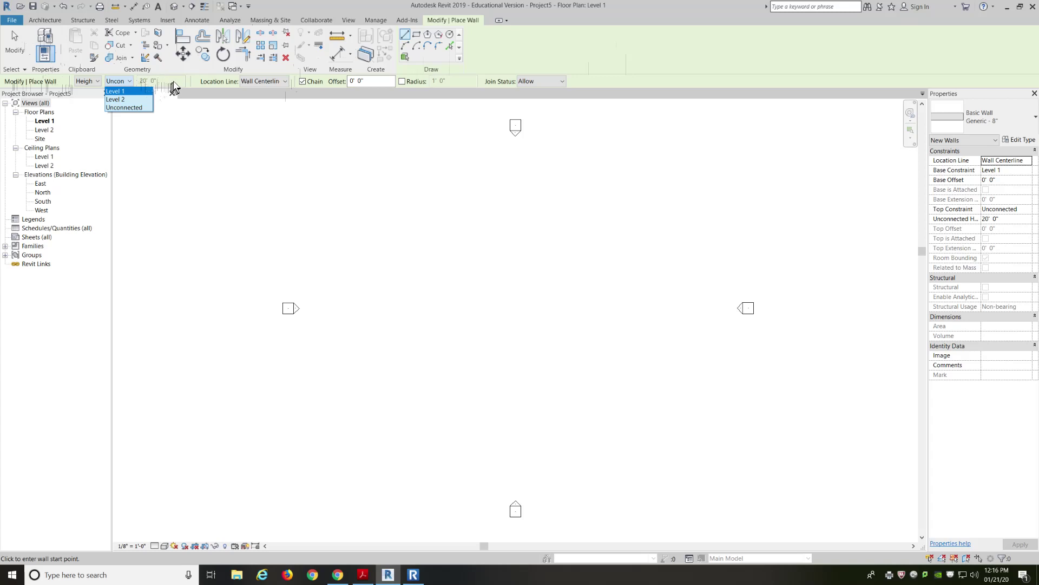
left_click(173, 81)
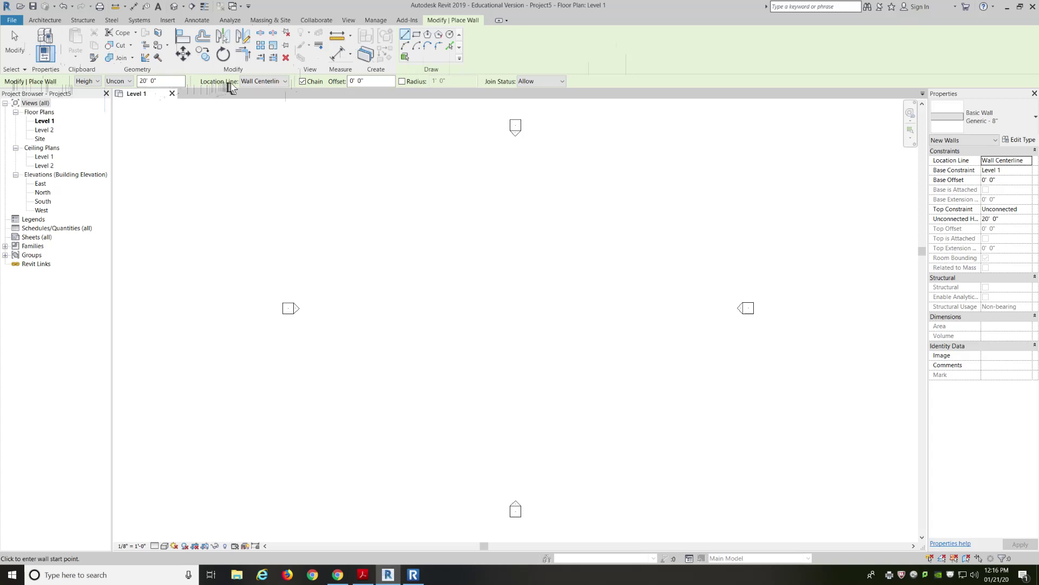
left_click(285, 82)
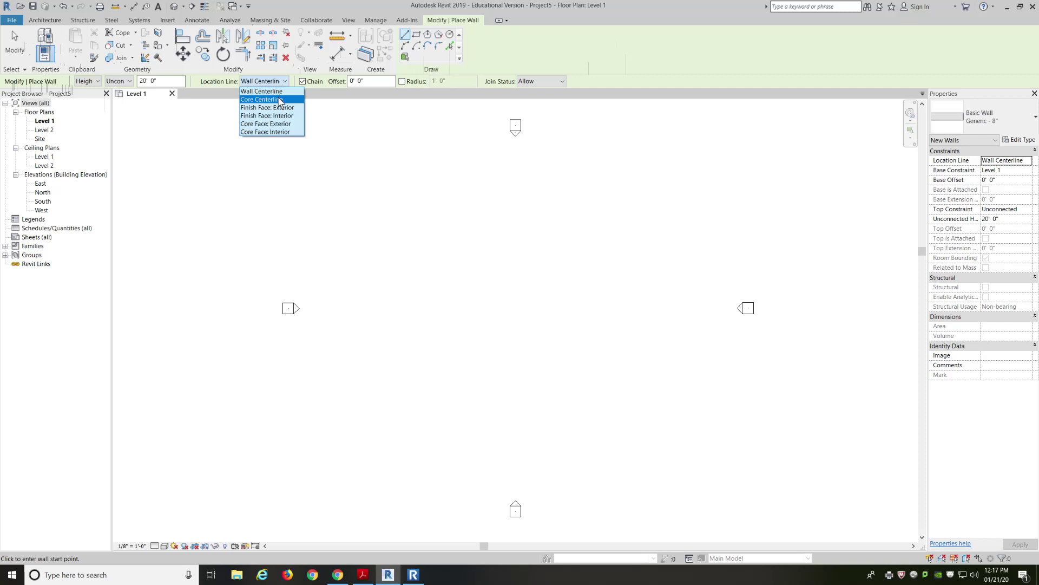
key("Up")
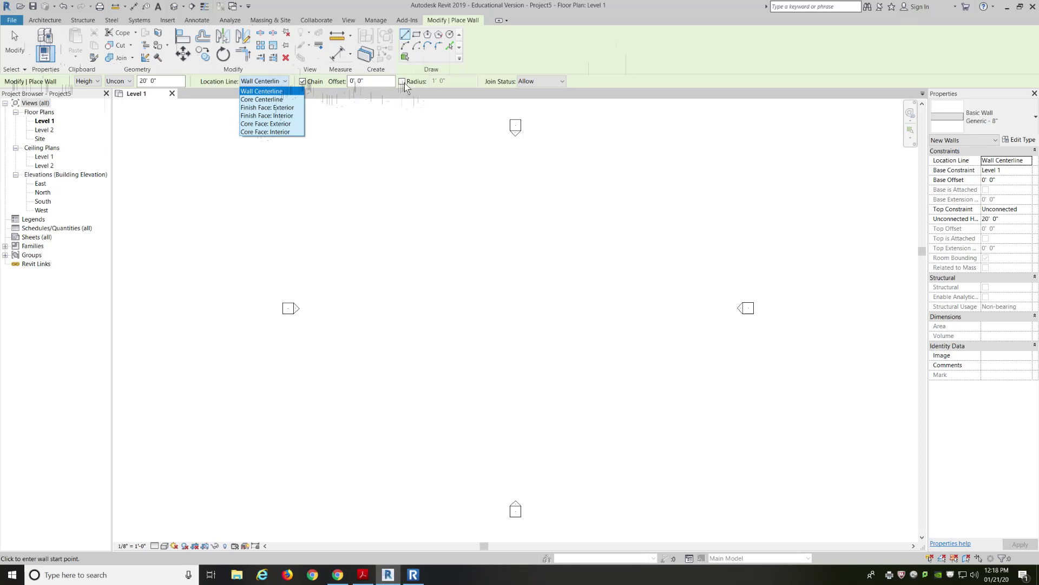
left_click(542, 84)
left_click(547, 84)
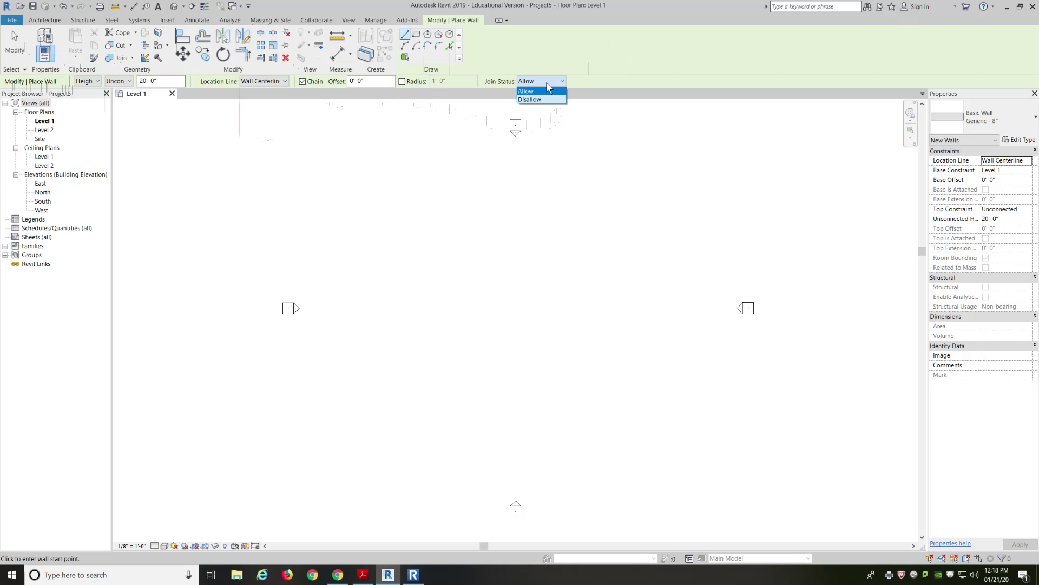
left_click(613, 87)
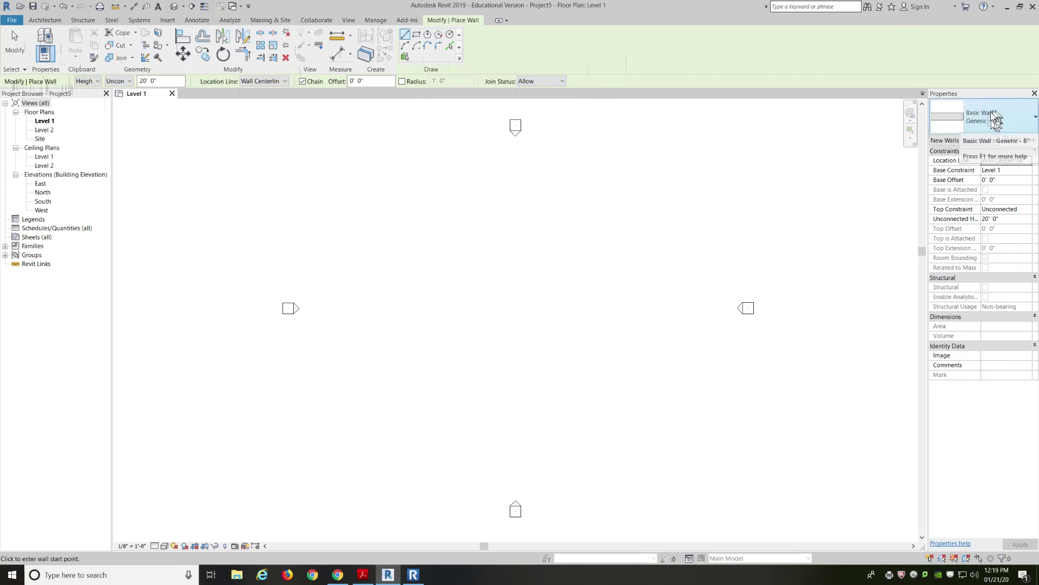
Step: Look through the available wall types and choose the Basic Wall type Generic - 8" for the new walls
left_click(1024, 123)
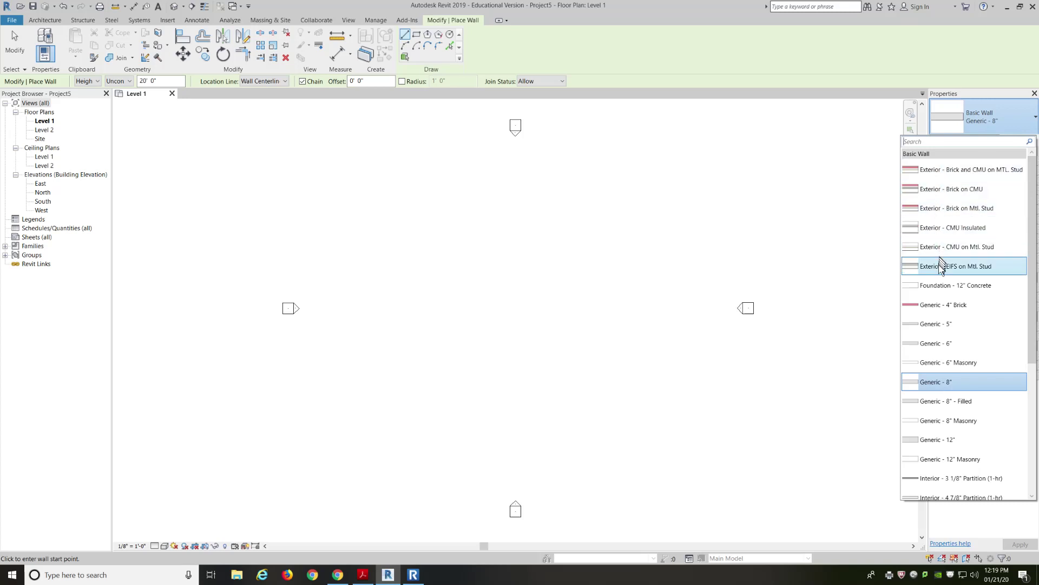
scroll(940, 262, "down", 2)
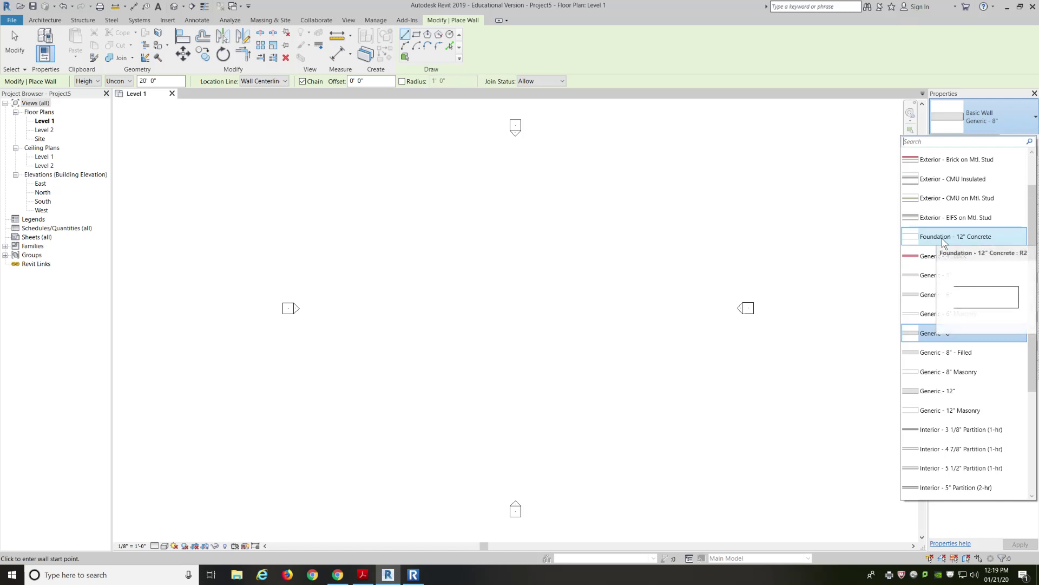
scroll(940, 233, "down", 2)
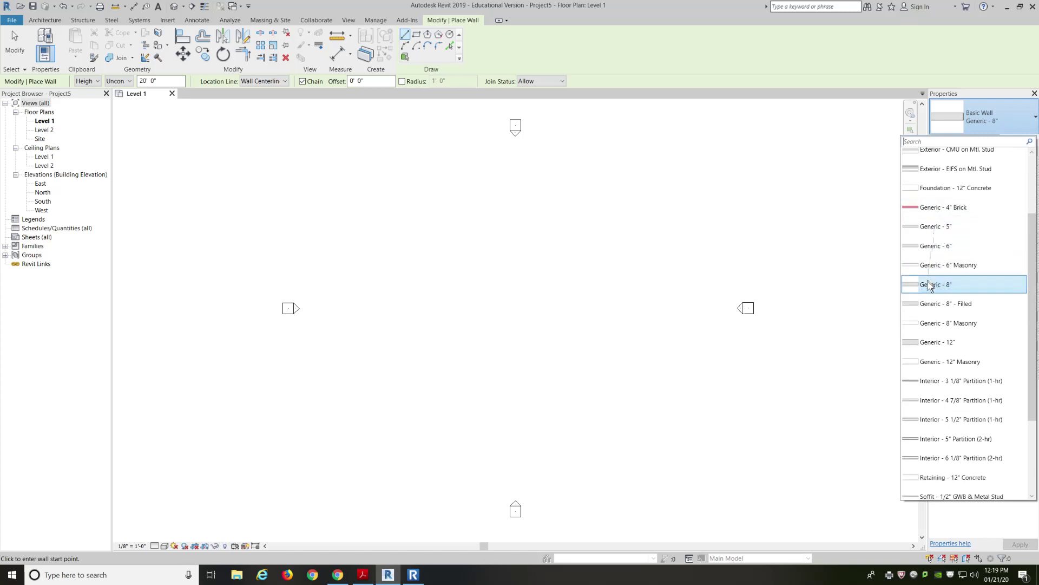
scroll(930, 270, "down", 2)
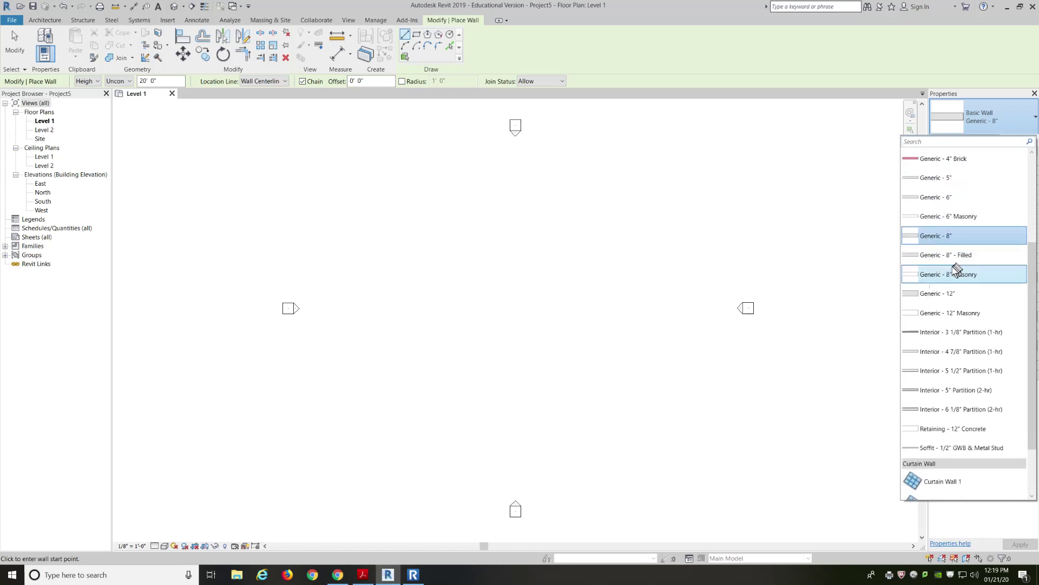
scroll(941, 279, "down", 3)
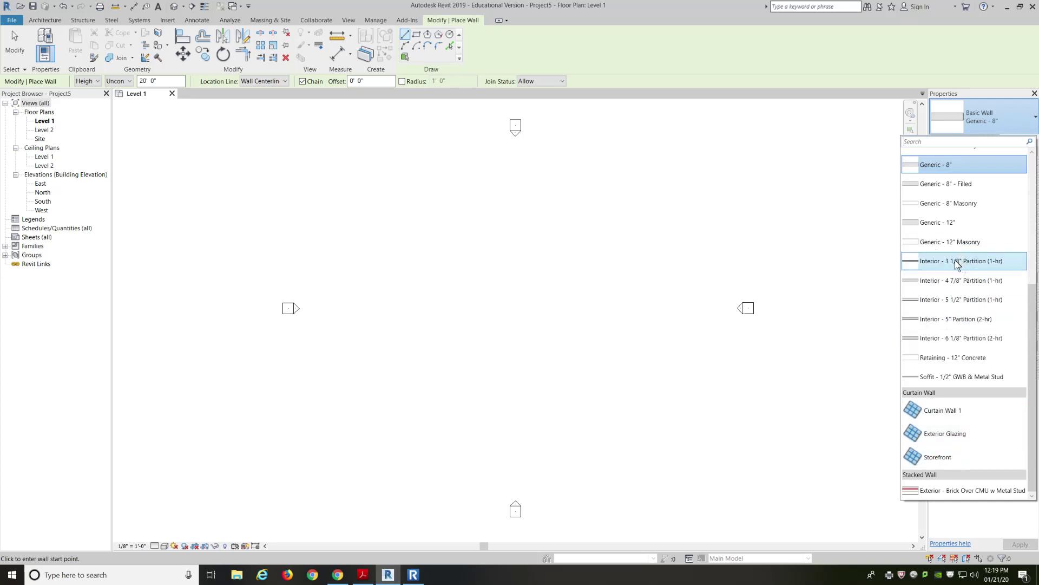
scroll(957, 264, "up", 2)
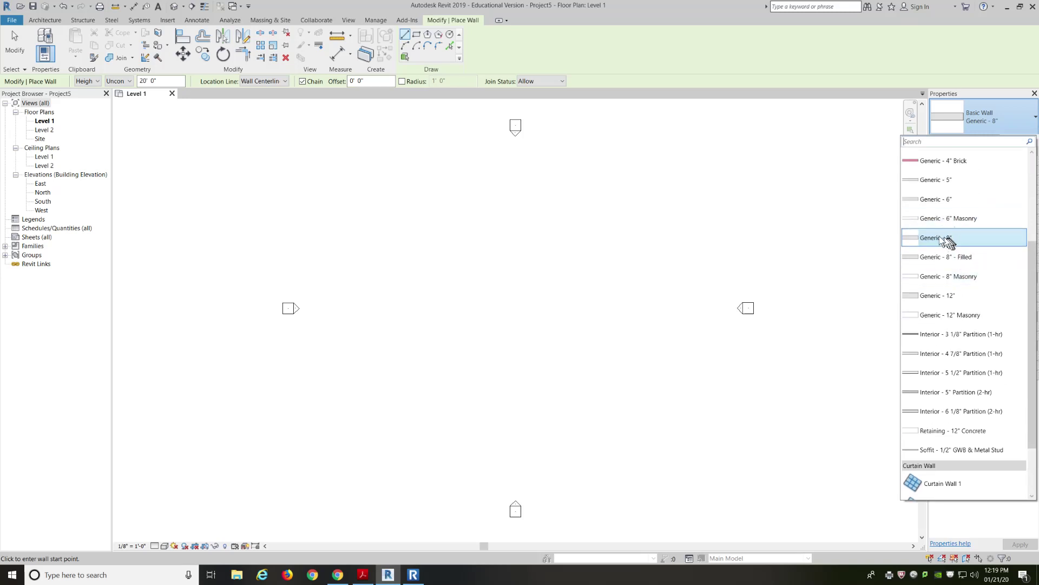
left_click(940, 239)
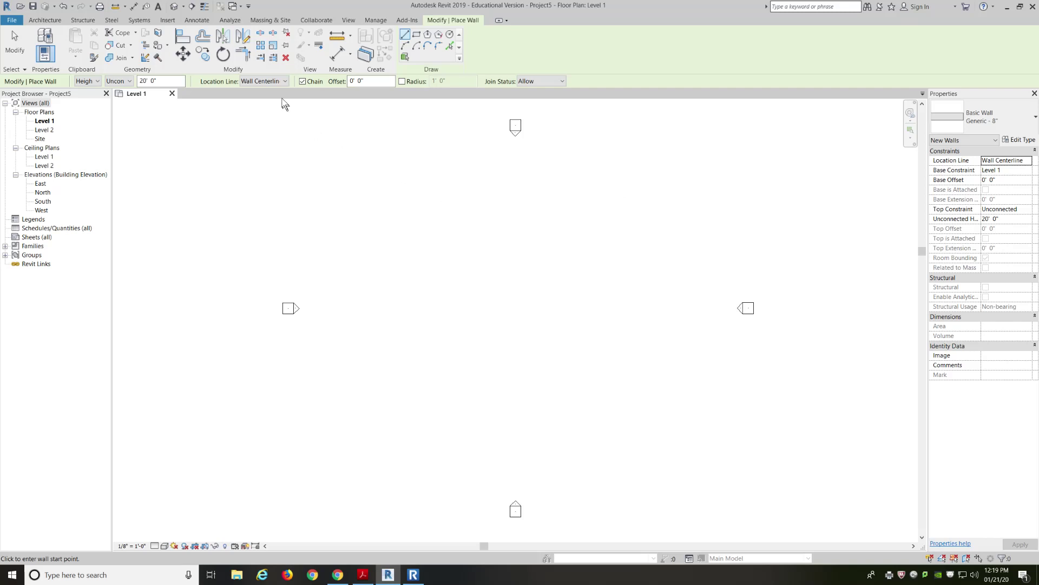
Step: Set the new walls' Location Line to Finish Face: Exterior and change it to Finish Face: Interior
left_click(285, 80)
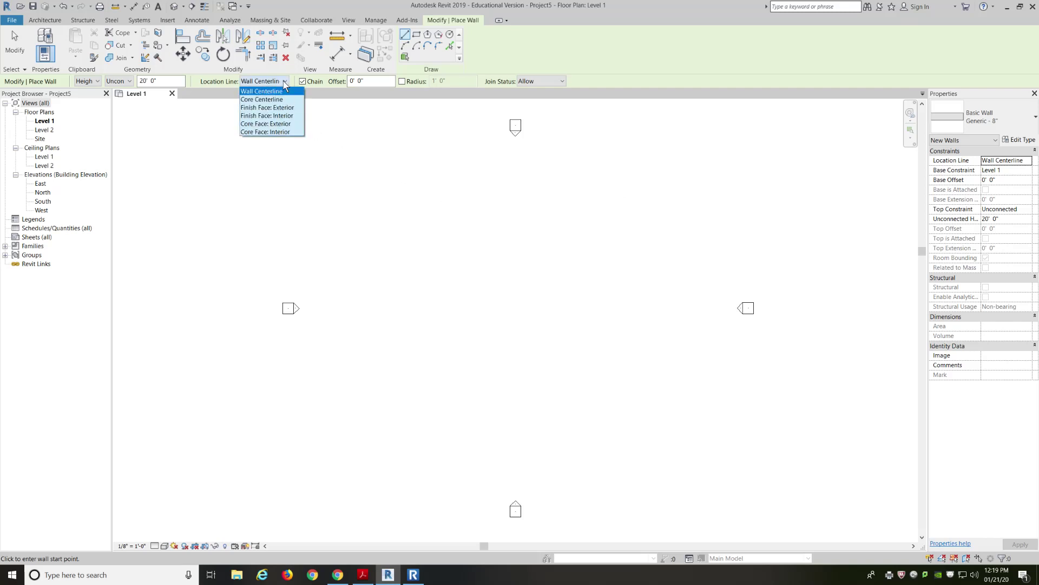
left_click(265, 107)
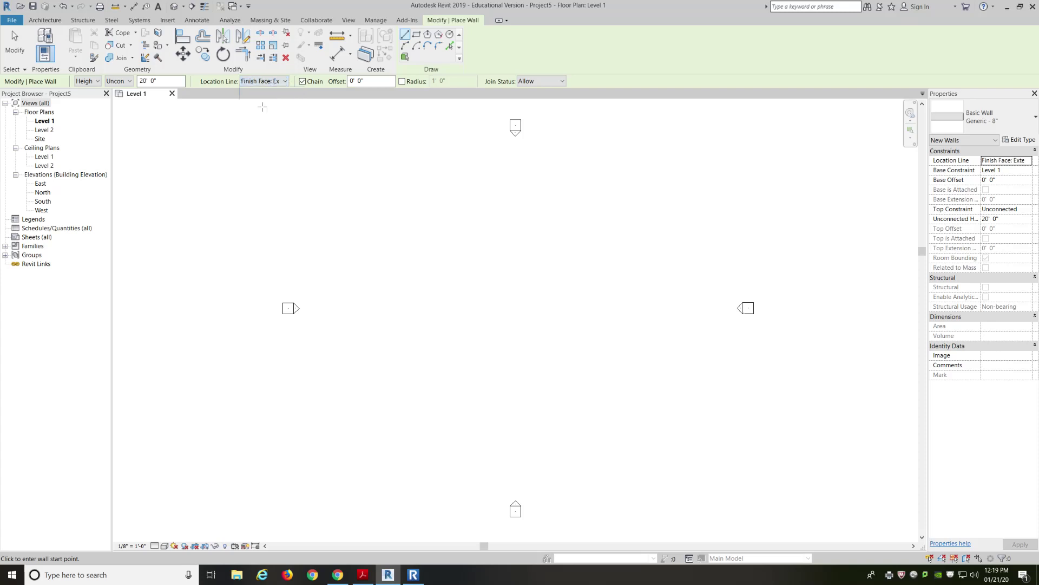
left_click(1013, 161)
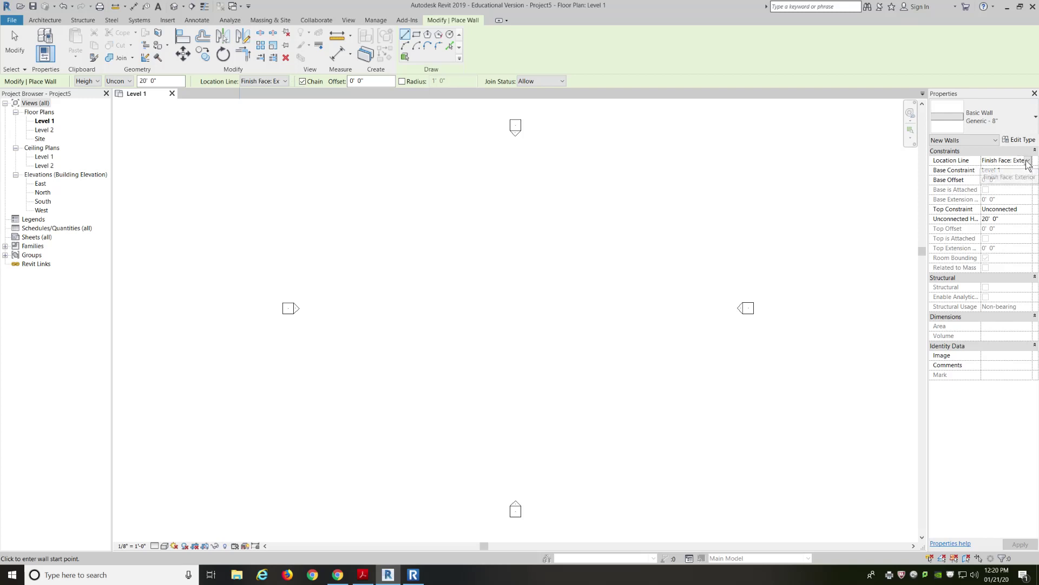
left_click(1028, 161)
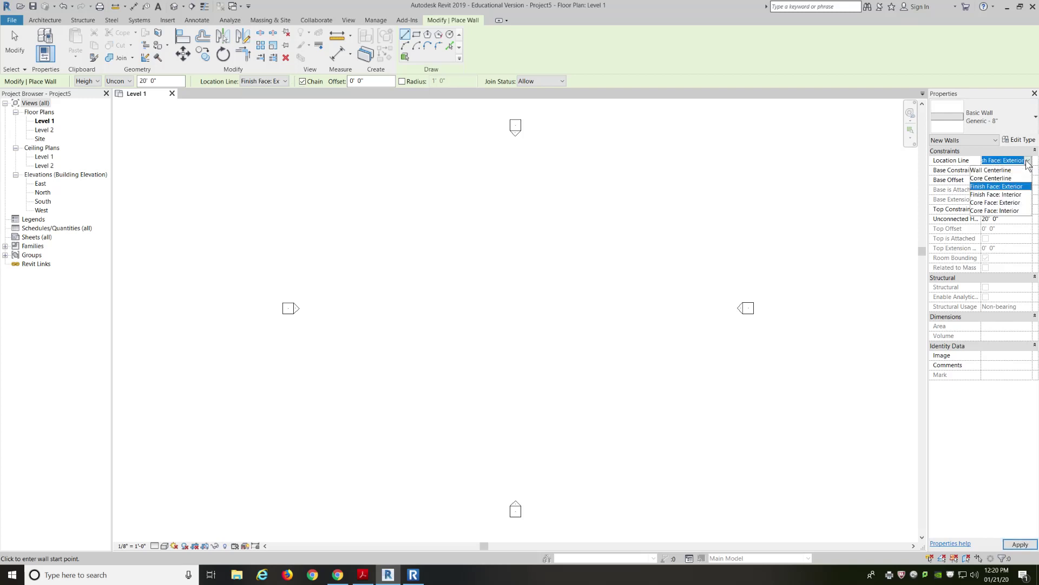
left_click(996, 194)
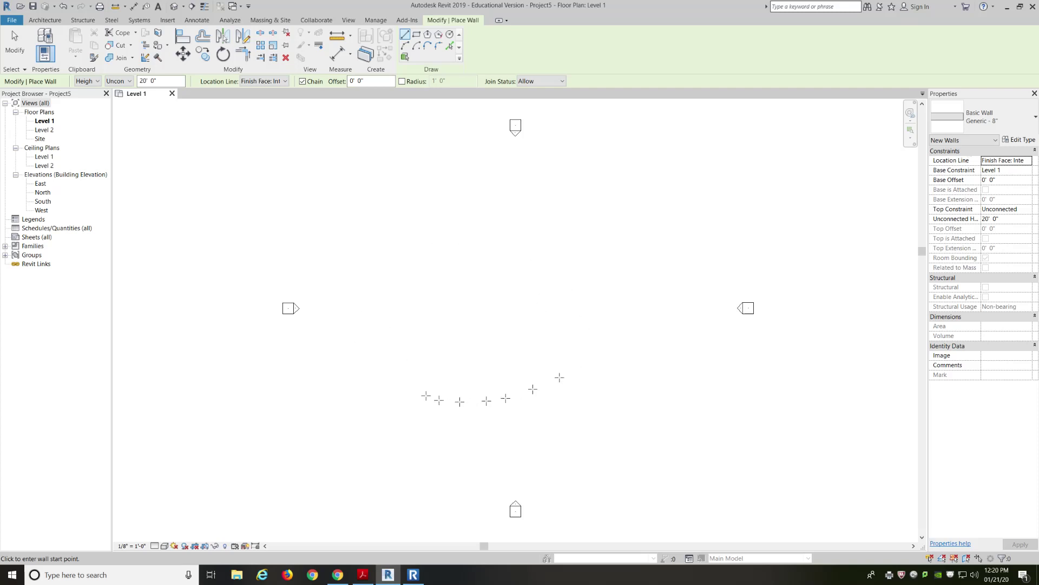
Step: Draw a horizontal wall 60' long in the upper part of the area between the elevation markers
left_click(394, 210)
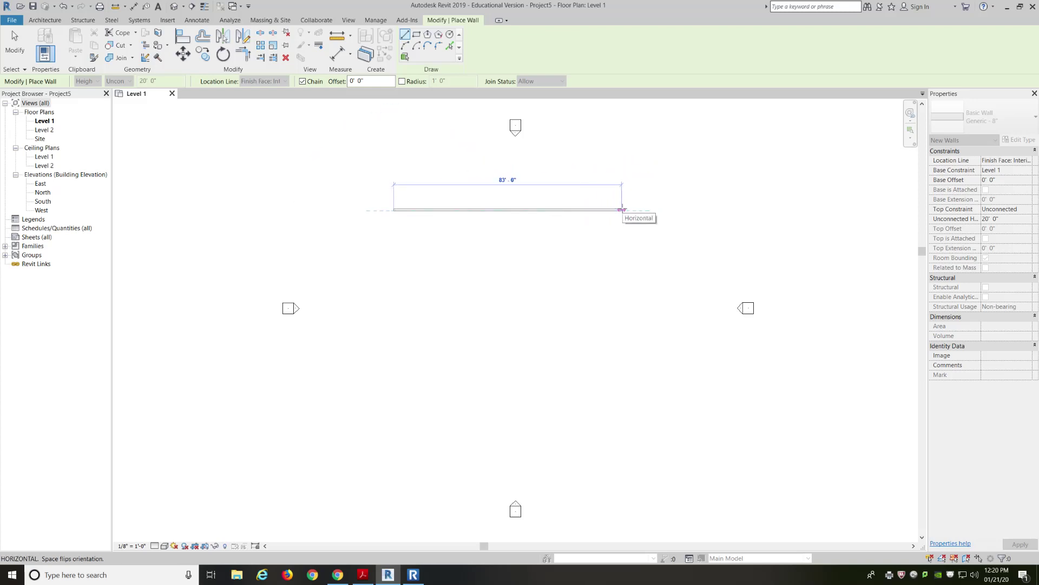
type("60")
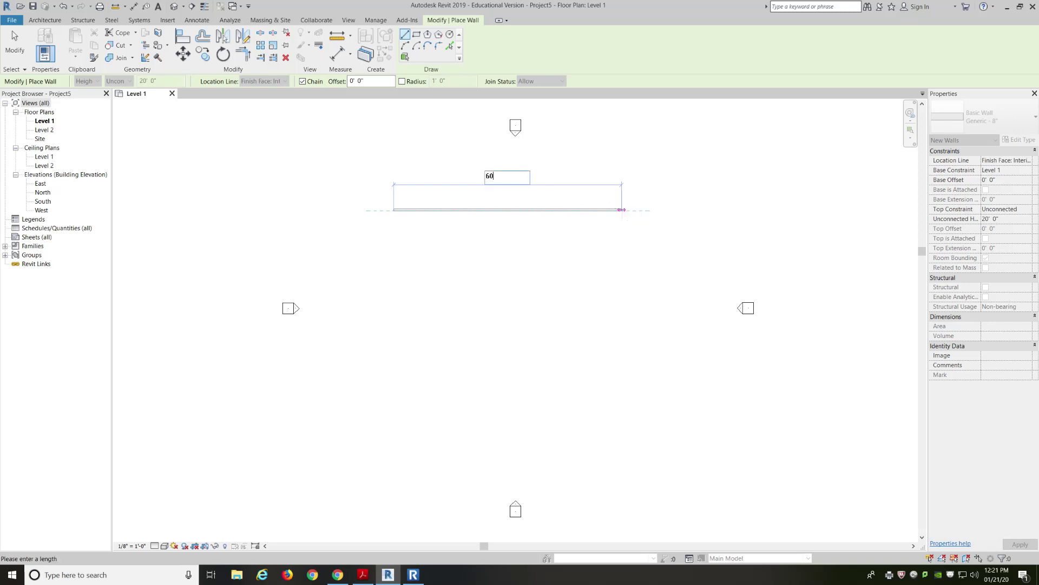
type("'")
key("Return")
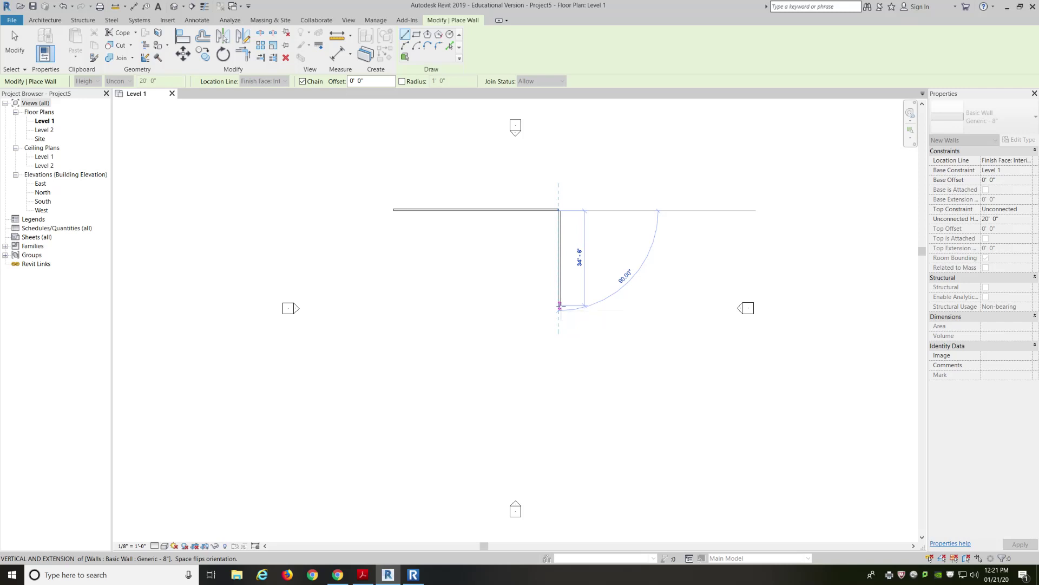
Step: Continue the chain with a 40' wall running straight down from the right end of the 60' wall
type("40")
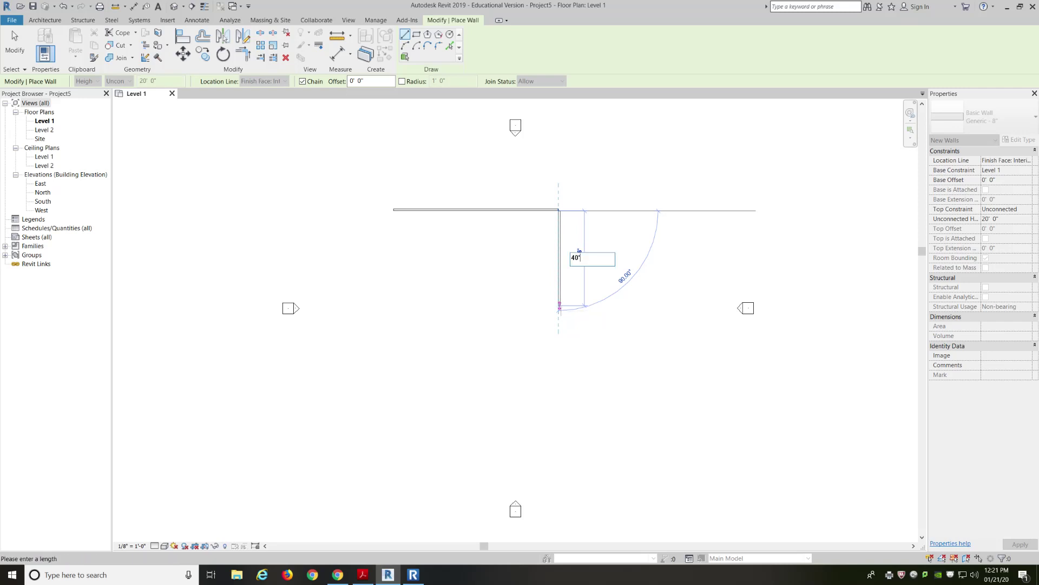
key("Return")
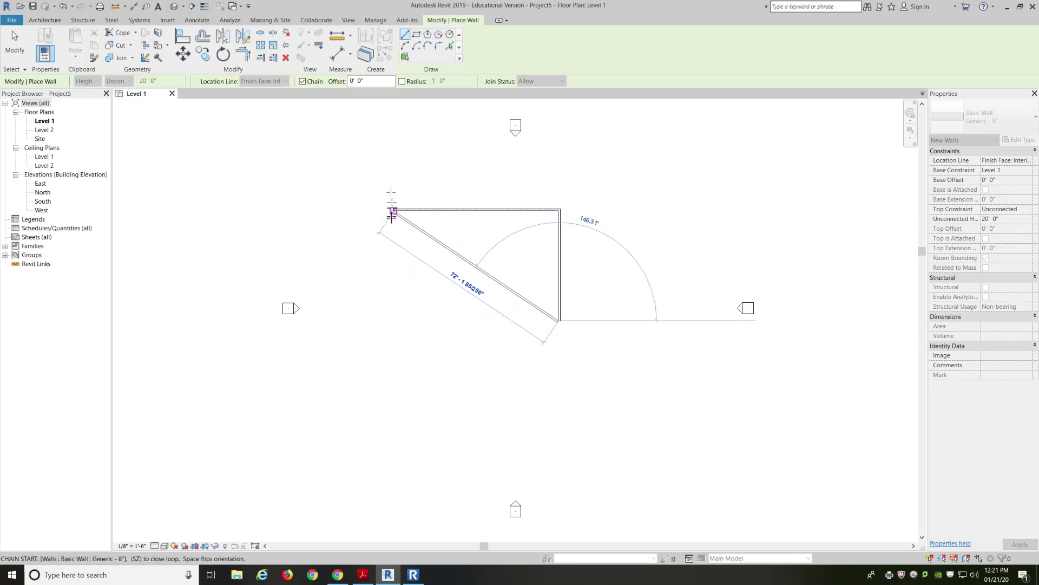
scroll(396, 221, "up", 2)
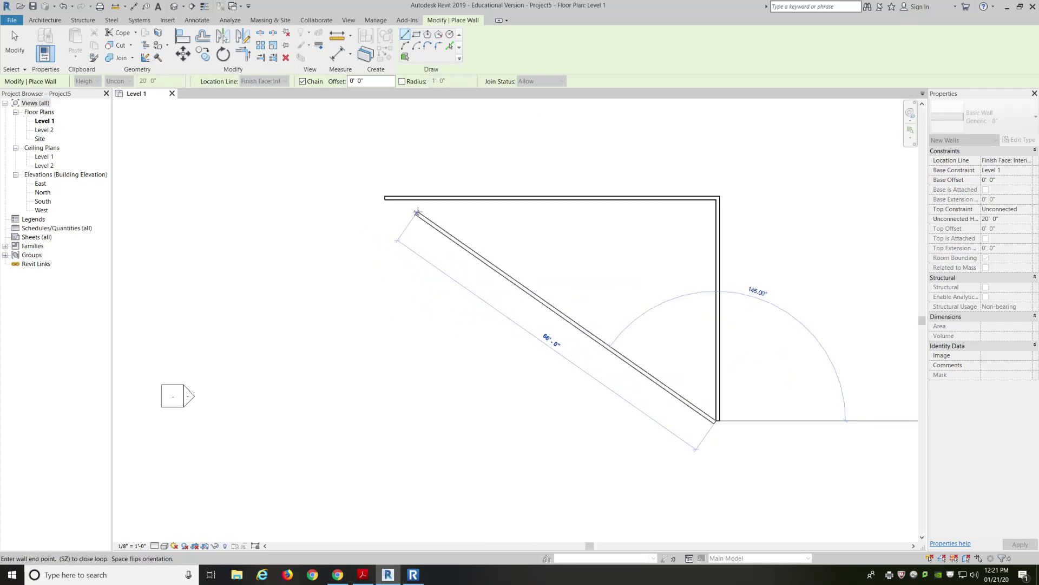
Step: Close the rectangle with a 60' lower wall and a 40' wall back up to the chain's start, and end wall placement
scroll(392, 216, "up", 2)
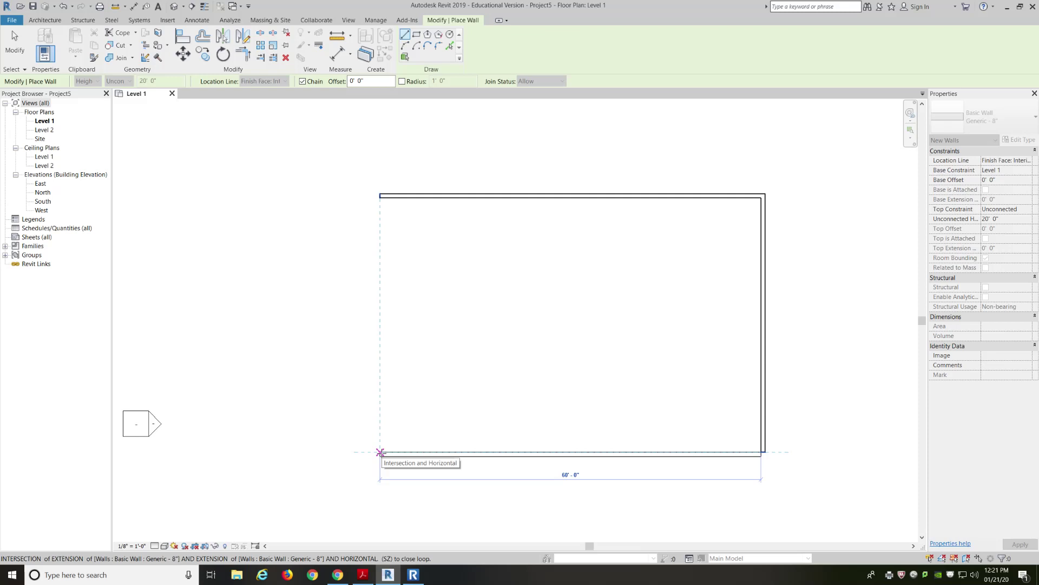
left_click(380, 452)
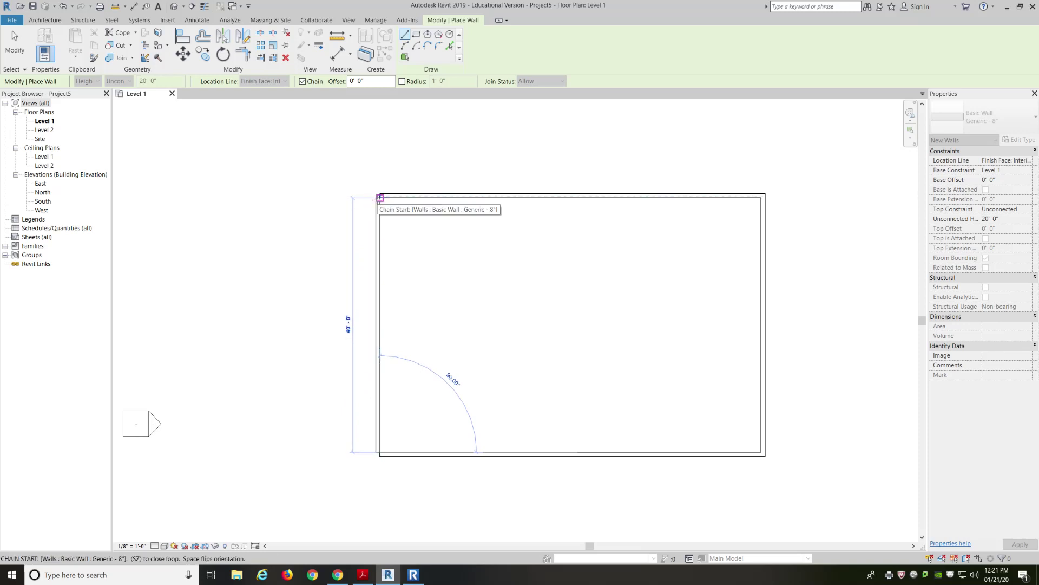
left_click(380, 198)
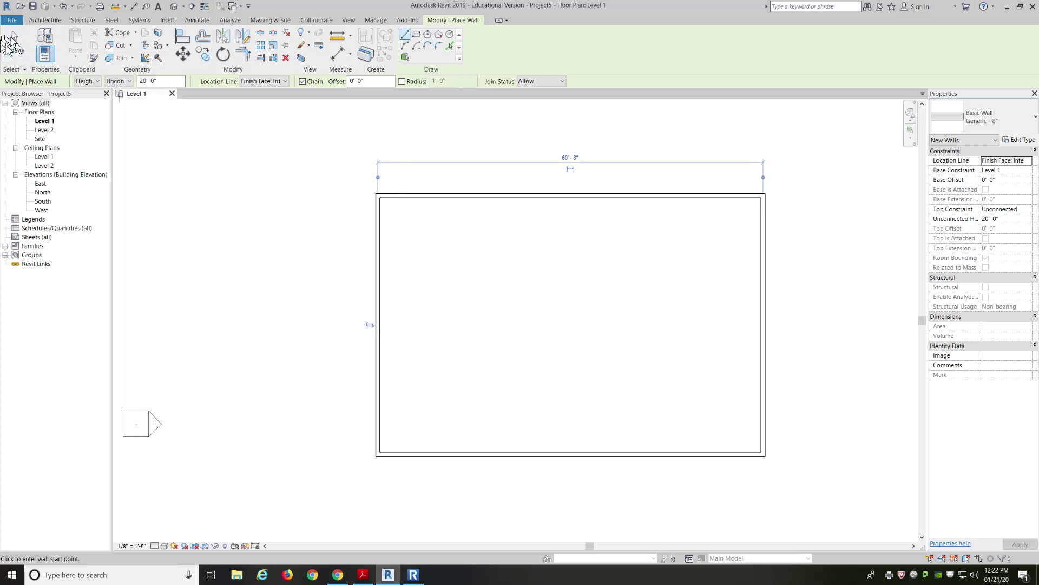
left_click(15, 47)
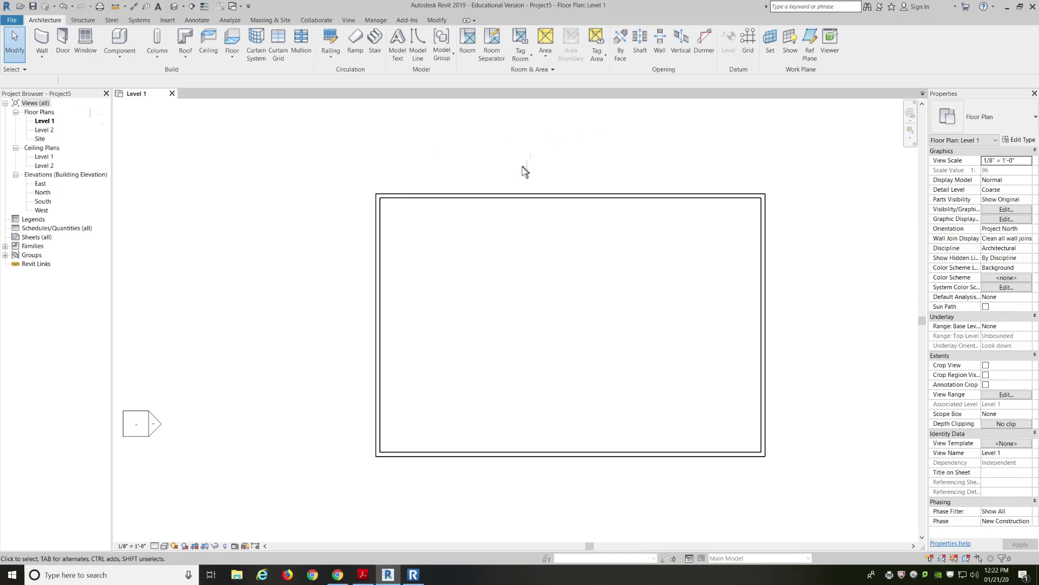
Step: Flip the upper horizontal wall's orientation inward and back outward several times, leaving it outside its location line
left_click(516, 197)
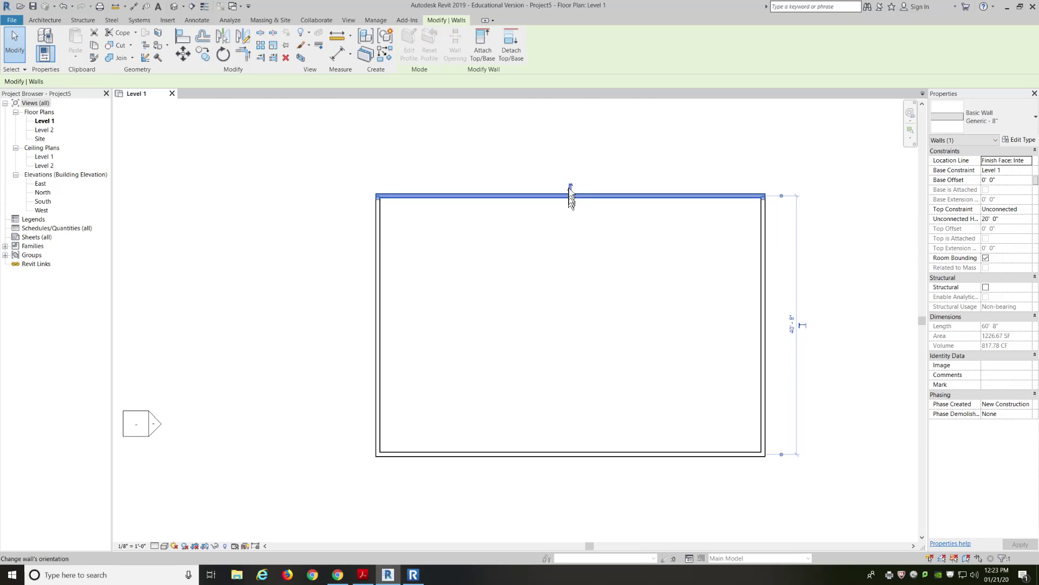
scroll(671, 180, "up", 1)
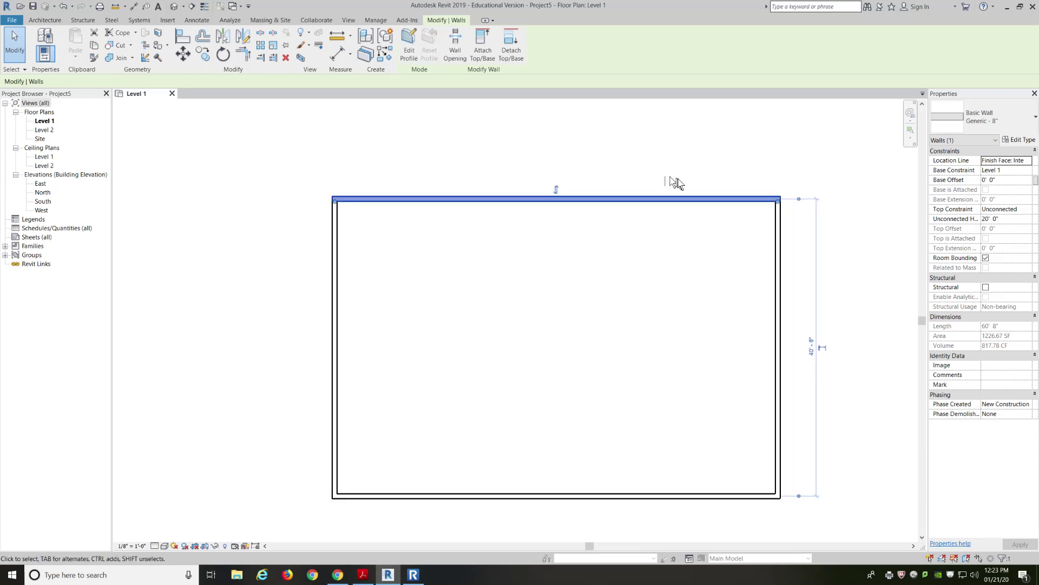
left_click(557, 190)
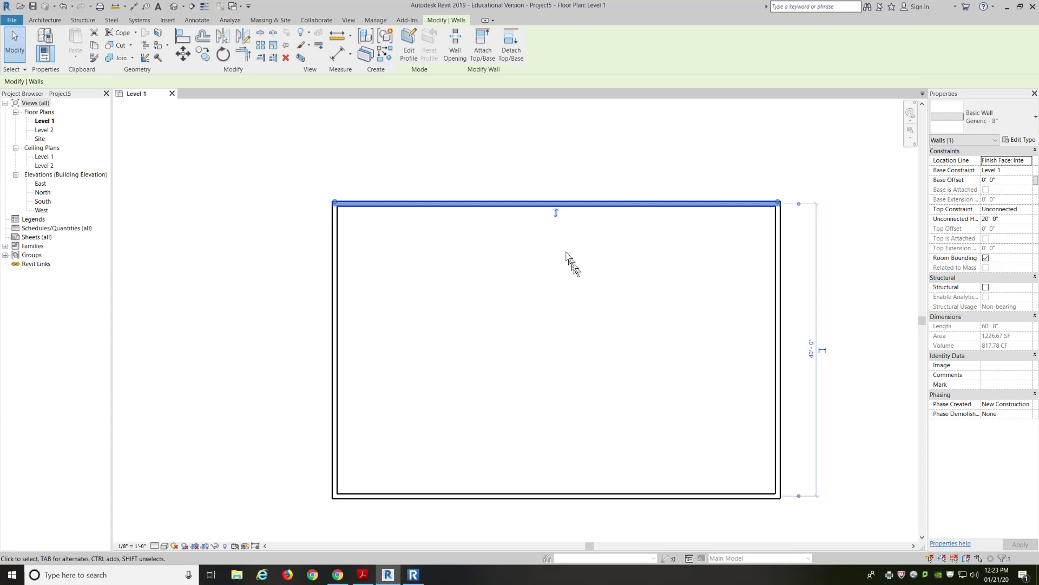
left_click(556, 213)
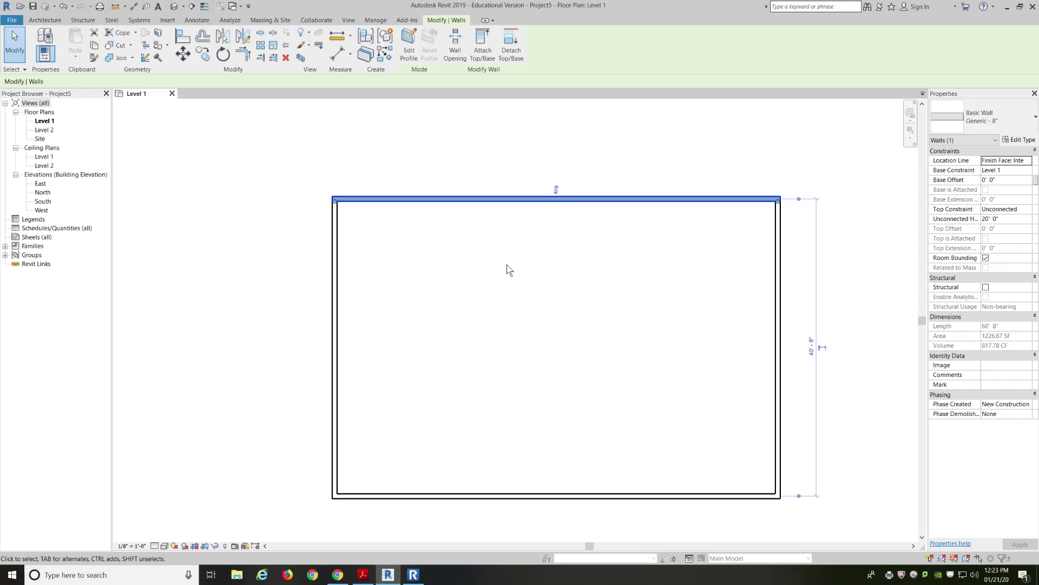
key("Down")
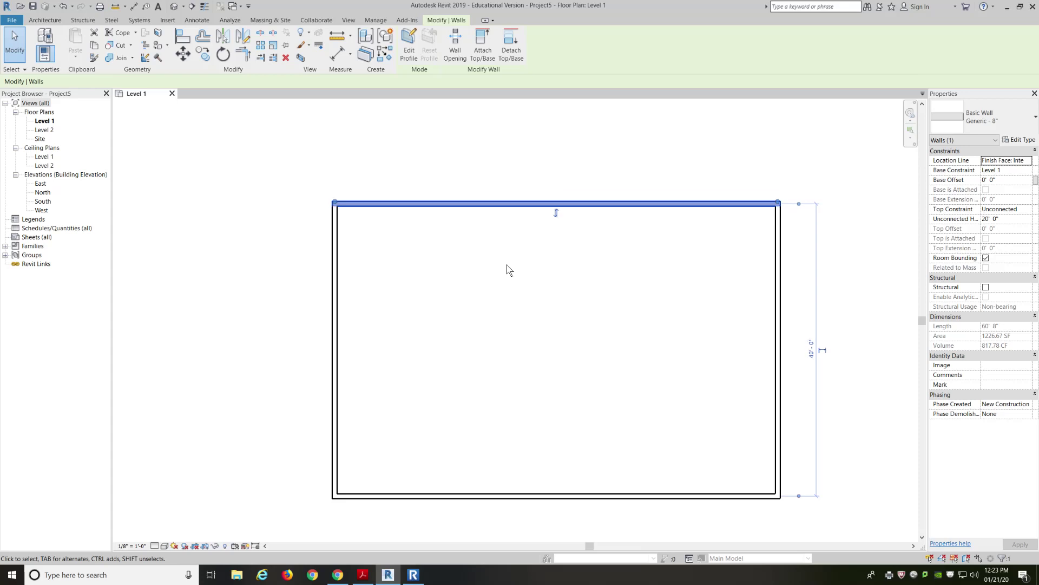
key("Up")
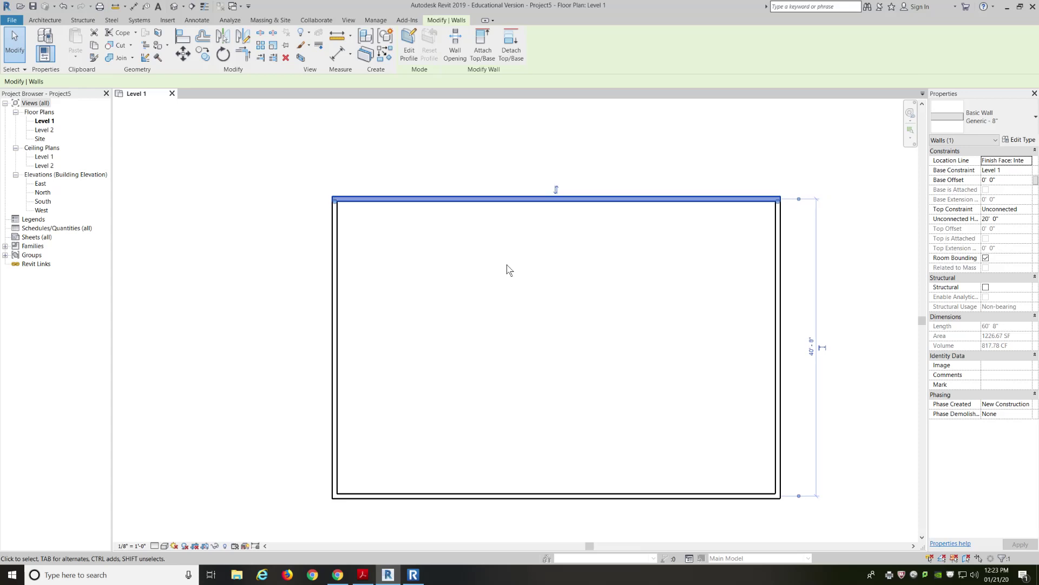
key("Down")
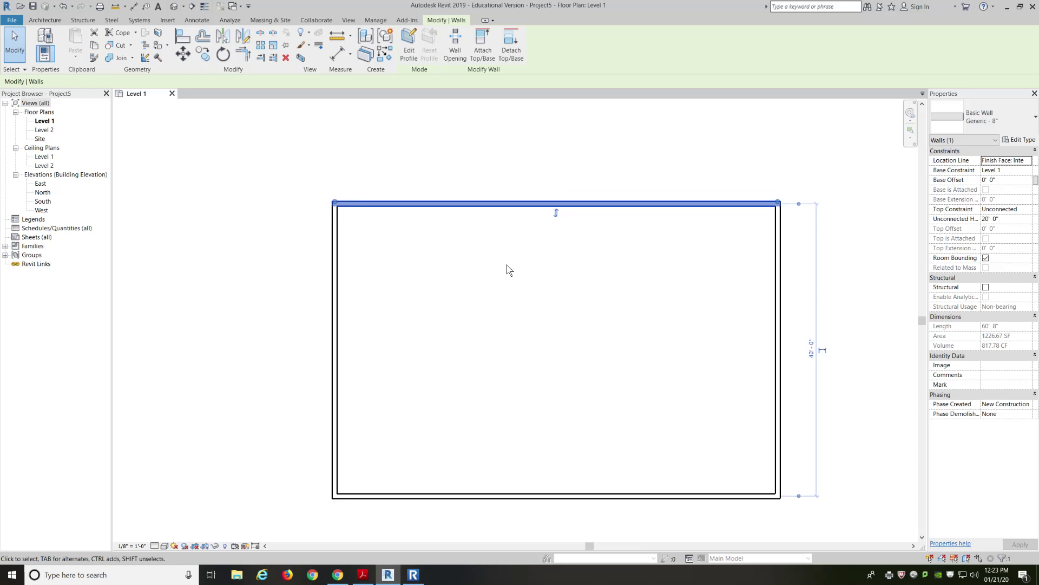
key("Up")
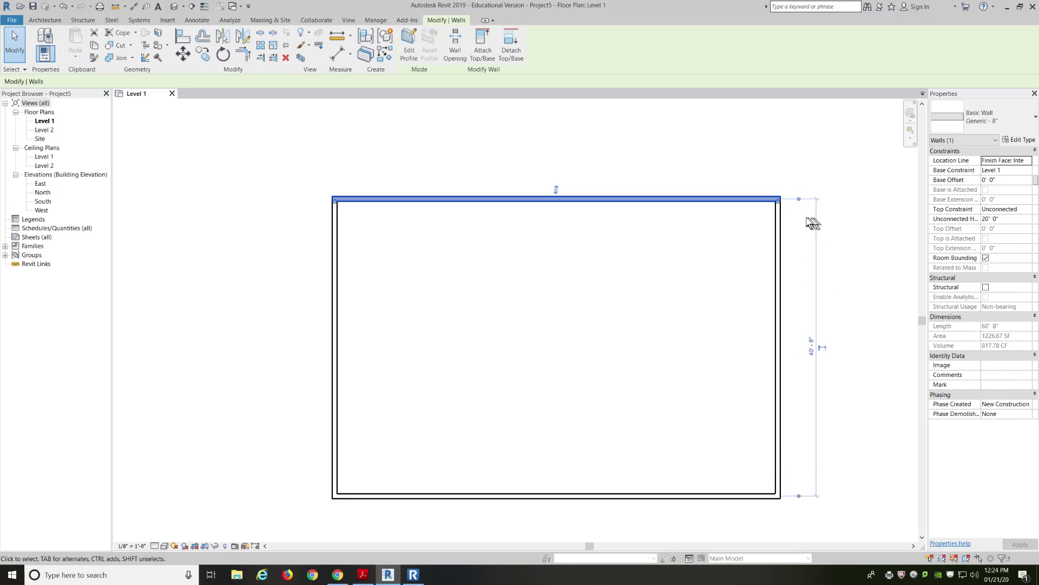
Step: Move both witness lines of the upper wall's vertical temporary dimension to the interior faces of the upper and lower walls
left_click_drag(800, 200, 800, 202)
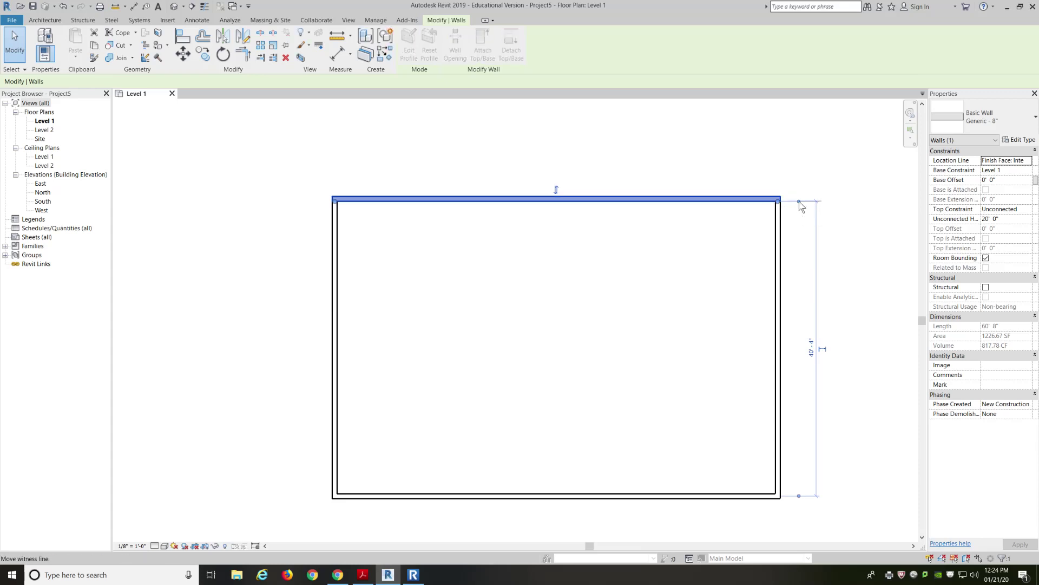
left_click_drag(800, 202, 792, 198)
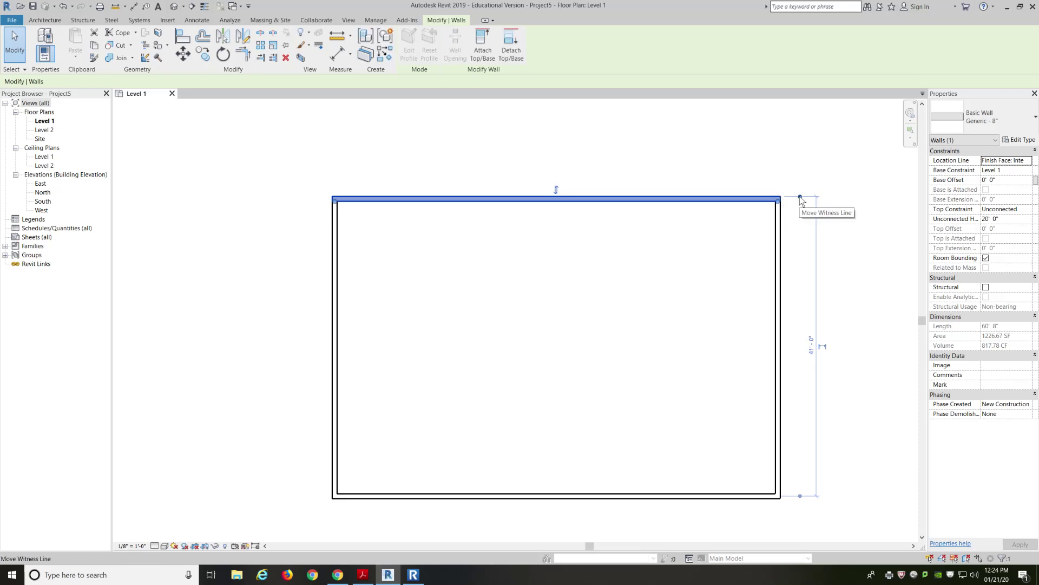
left_click(800, 197)
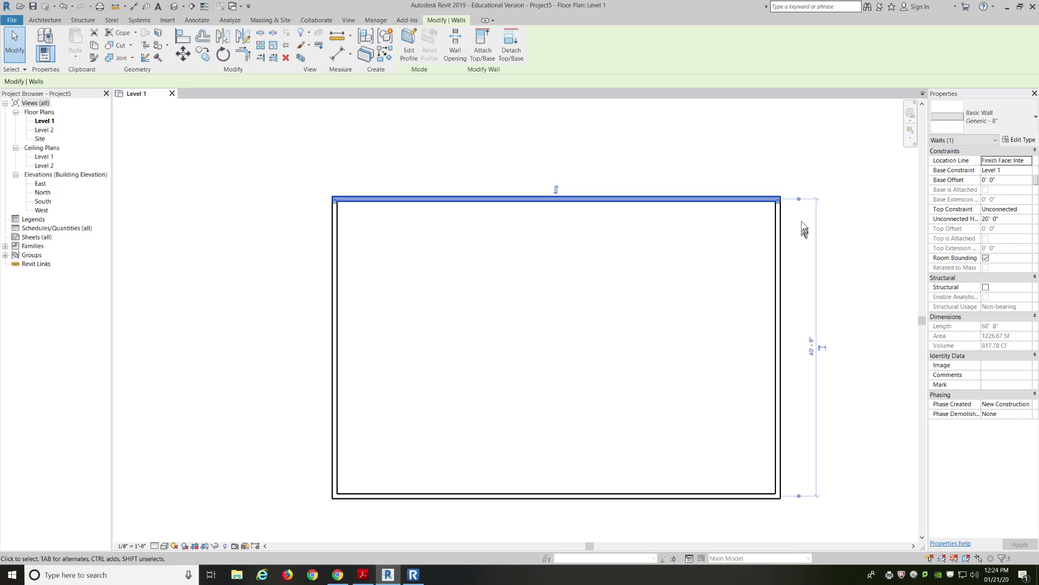
left_click_drag(799, 199, 769, 204)
left_click_drag(799, 496, 800, 497)
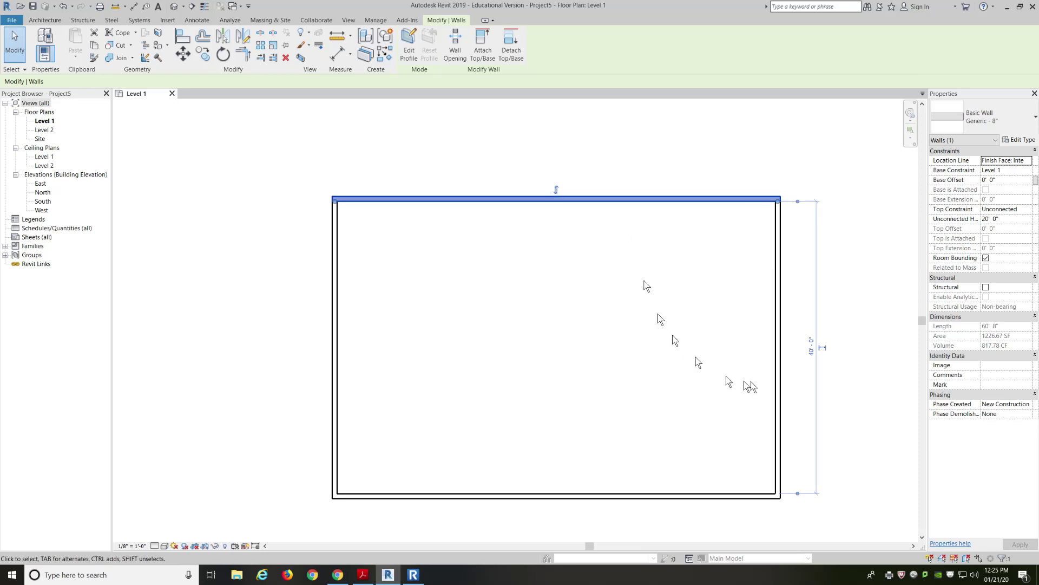
Step: Set the distance between the interior faces of the upper and lower walls to 30'
left_click(812, 351)
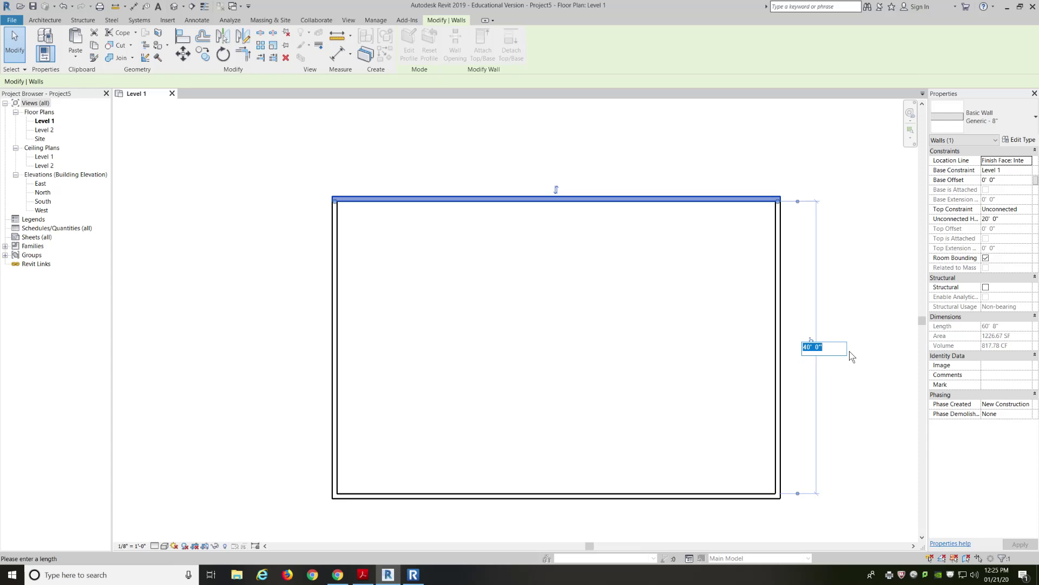
type("30")
key("Return")
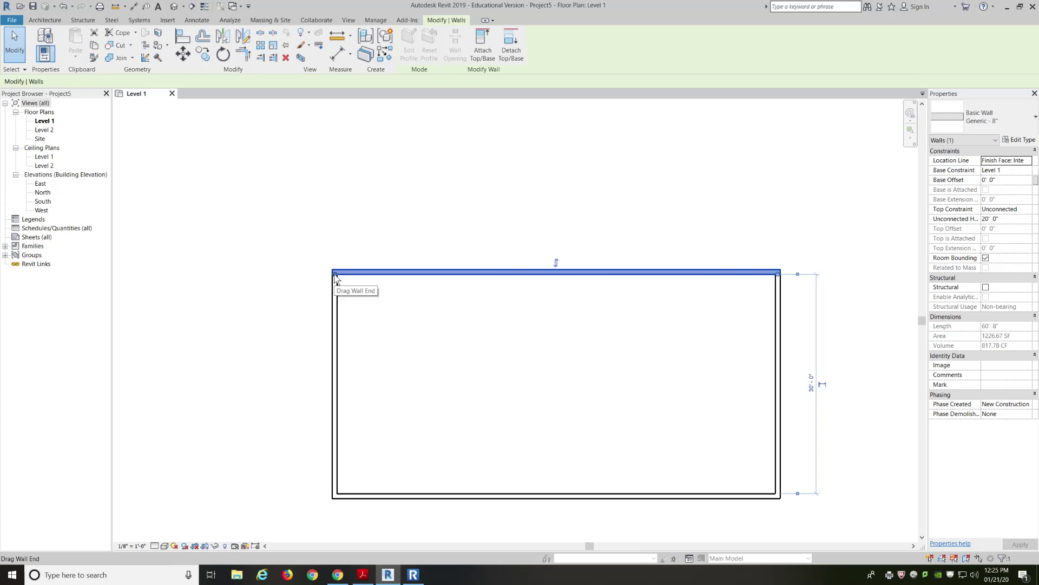
Step: Shorten the upper wall from its left end, leaving a 15' gap measured from the left wall's interior face
left_click_drag(336, 277, 445, 274)
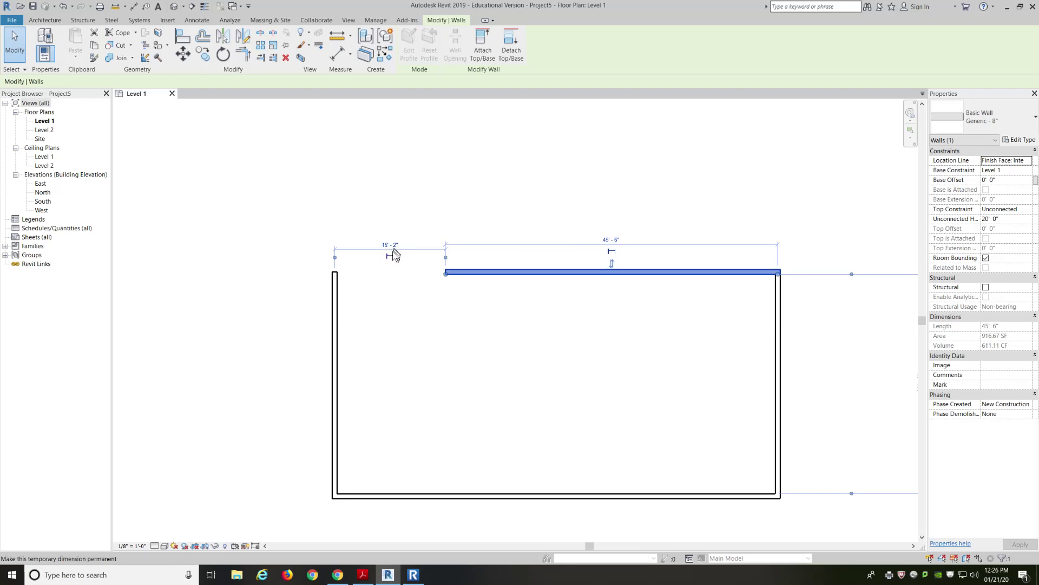
left_click(335, 261)
left_click(391, 246)
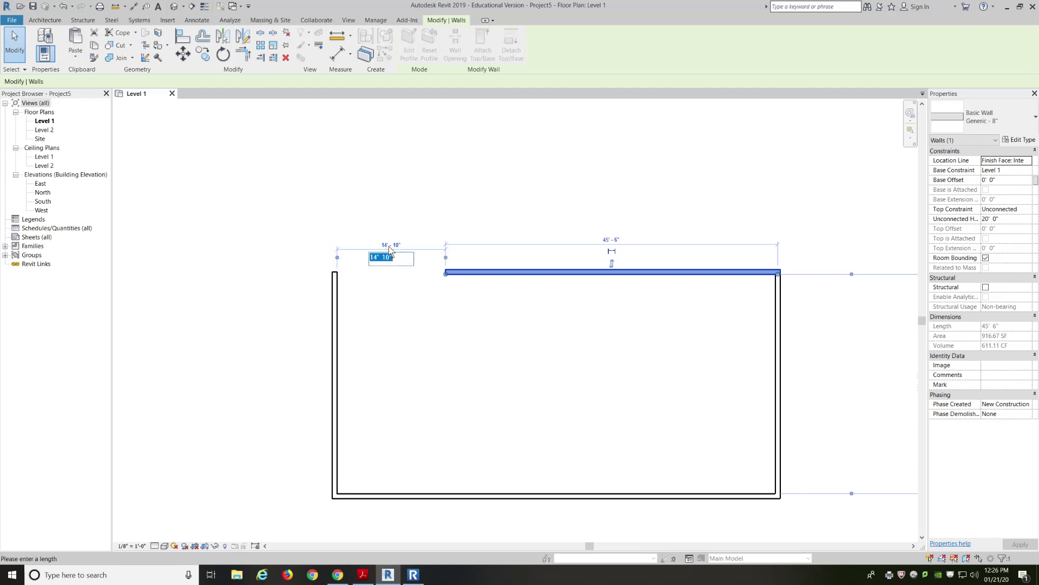
type("15")
key("Return")
left_click(425, 294)
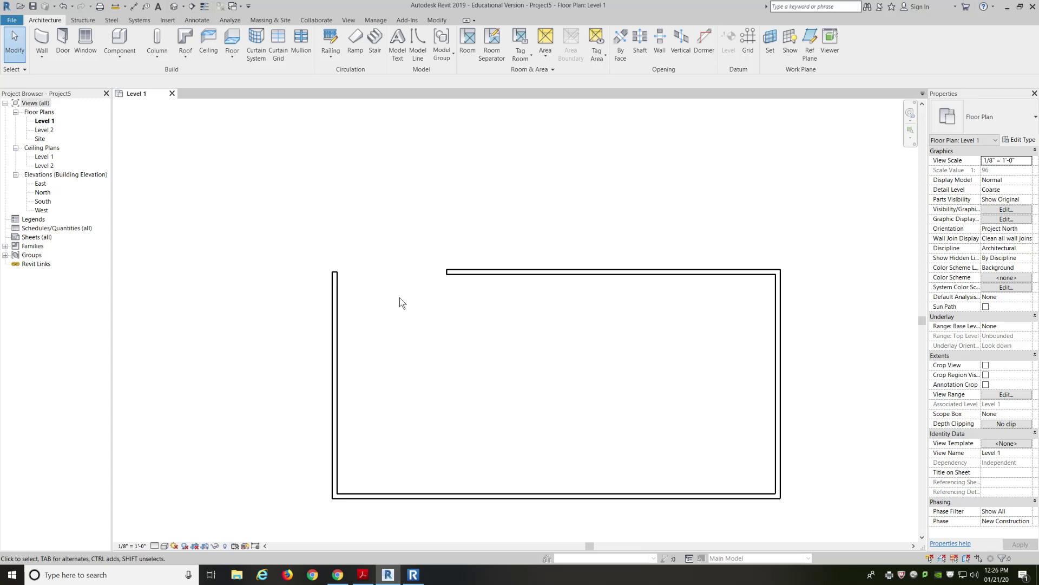
Step: Extend the upper wall's left end back to the left wall's endpoint to close the corner
left_click(481, 279)
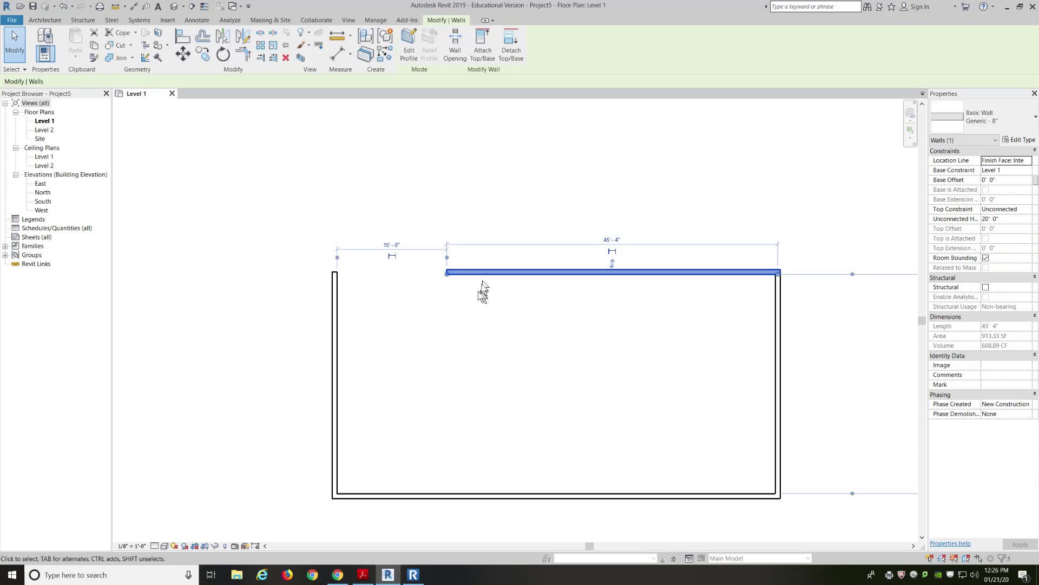
left_click_drag(447, 273, 335, 273)
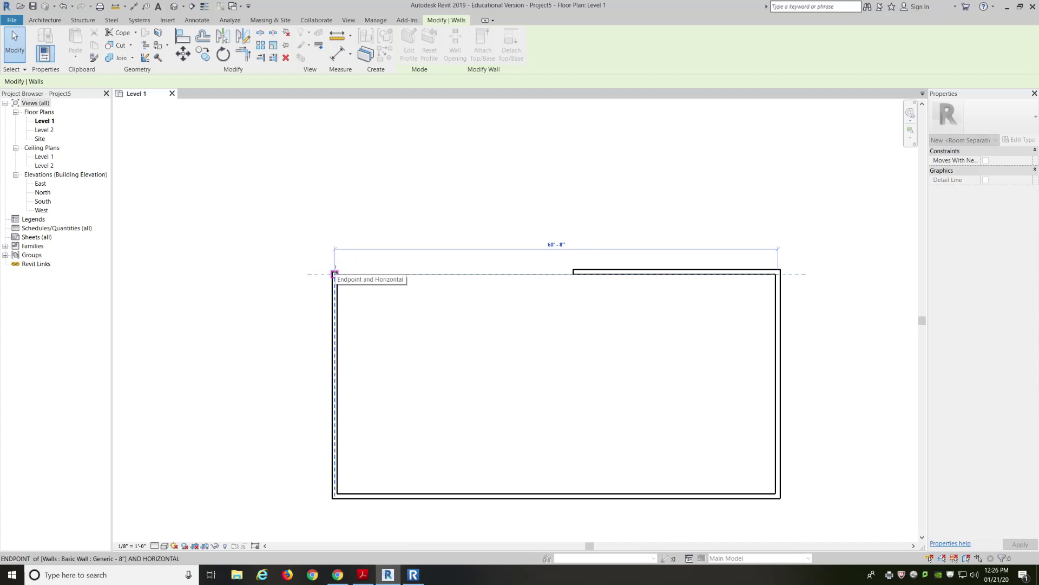
left_click_drag(334, 273, 335, 274)
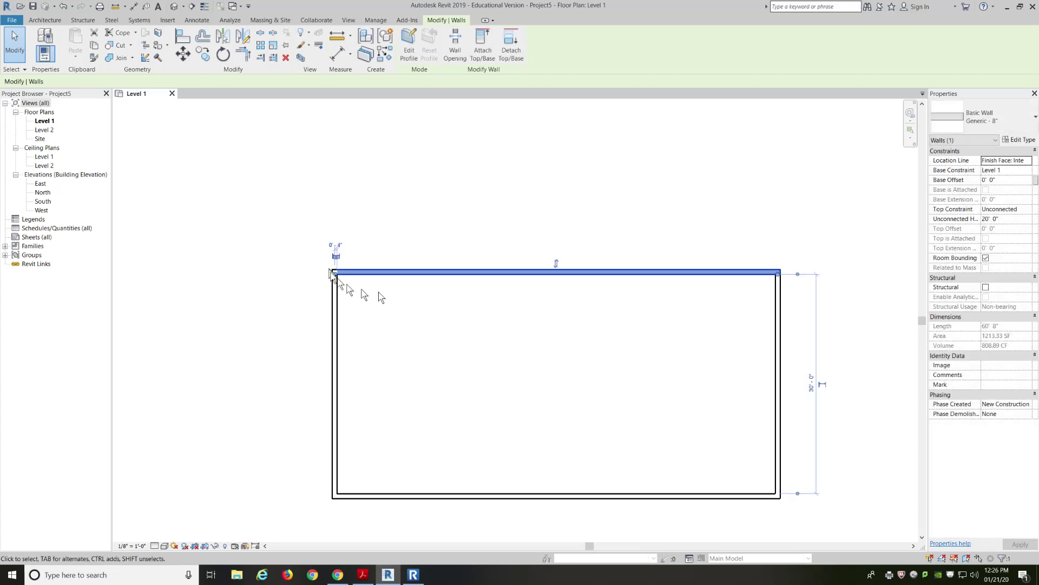
left_click(411, 304)
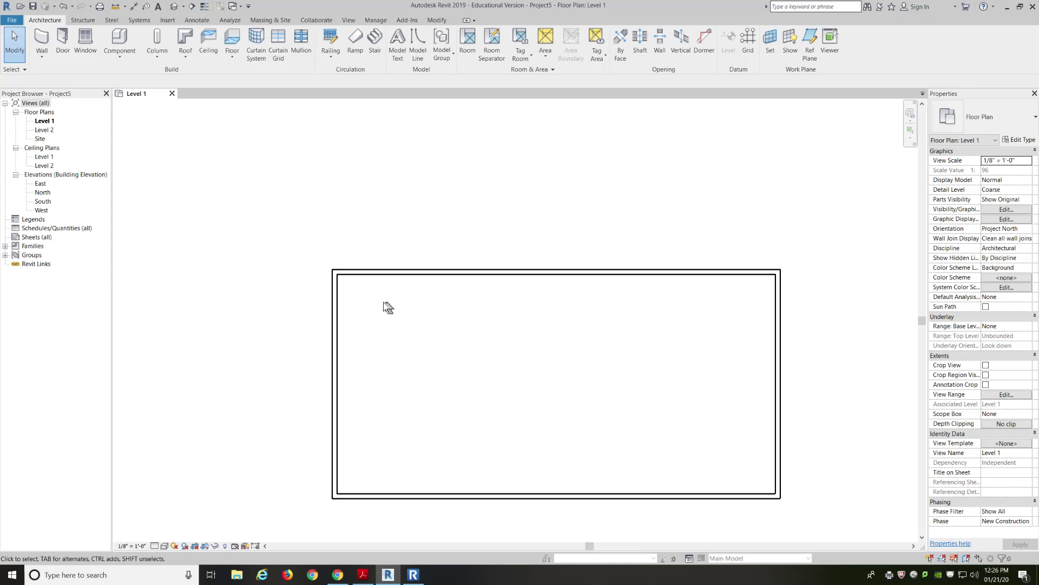
left_click(340, 295)
right_click(340, 295)
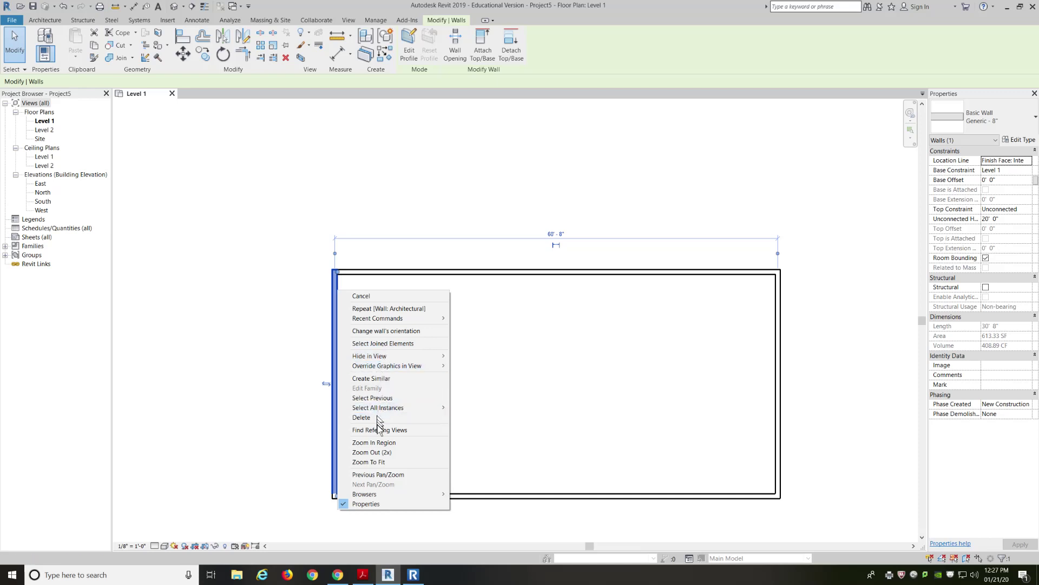
left_click(298, 298)
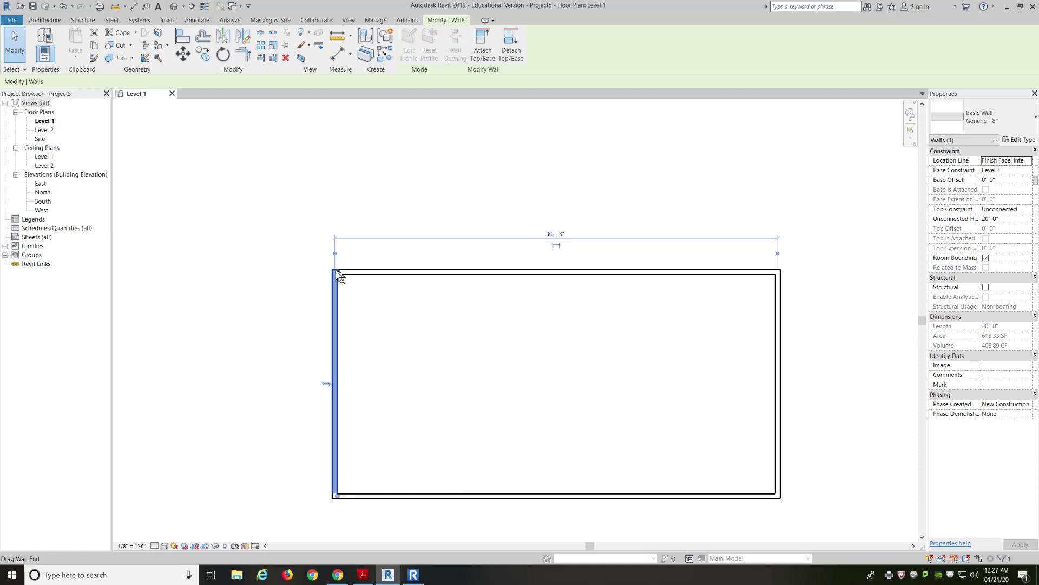
scroll(337, 275, "up", 2)
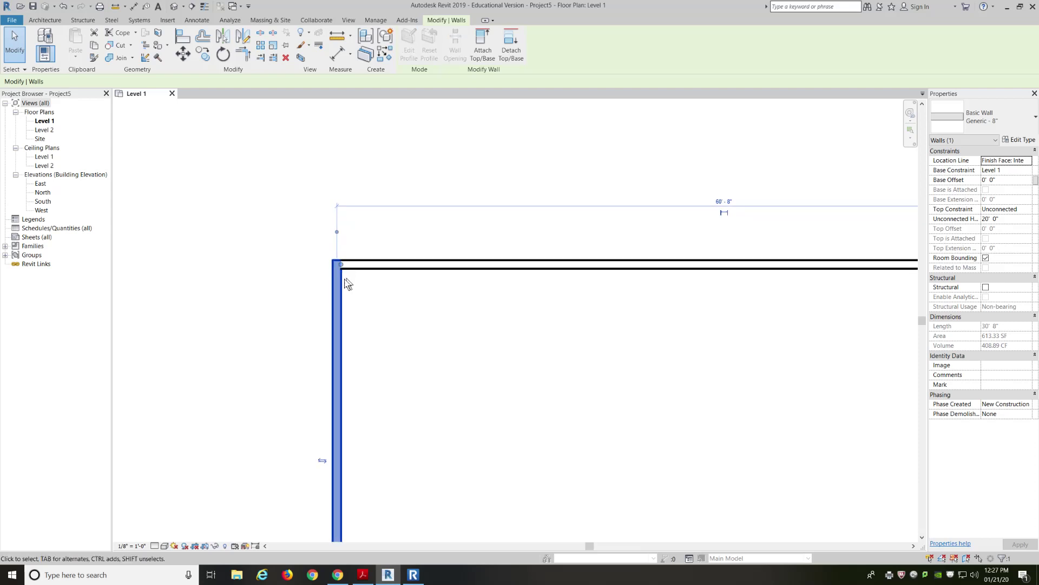
left_click(413, 318)
scroll(401, 309, "down", 3)
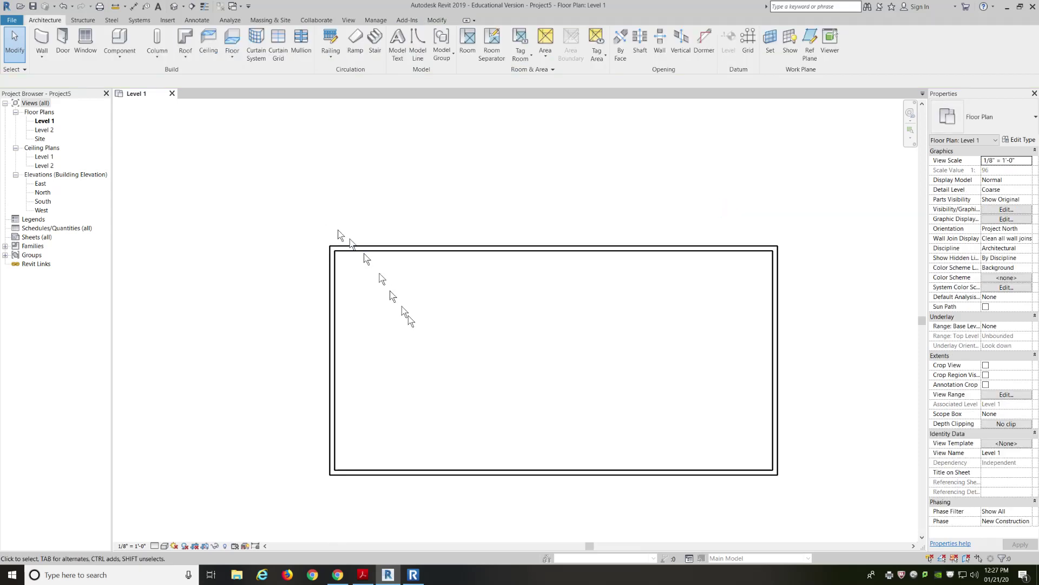
scroll(479, 349, "up", 1)
scroll(466, 303, "down", 1)
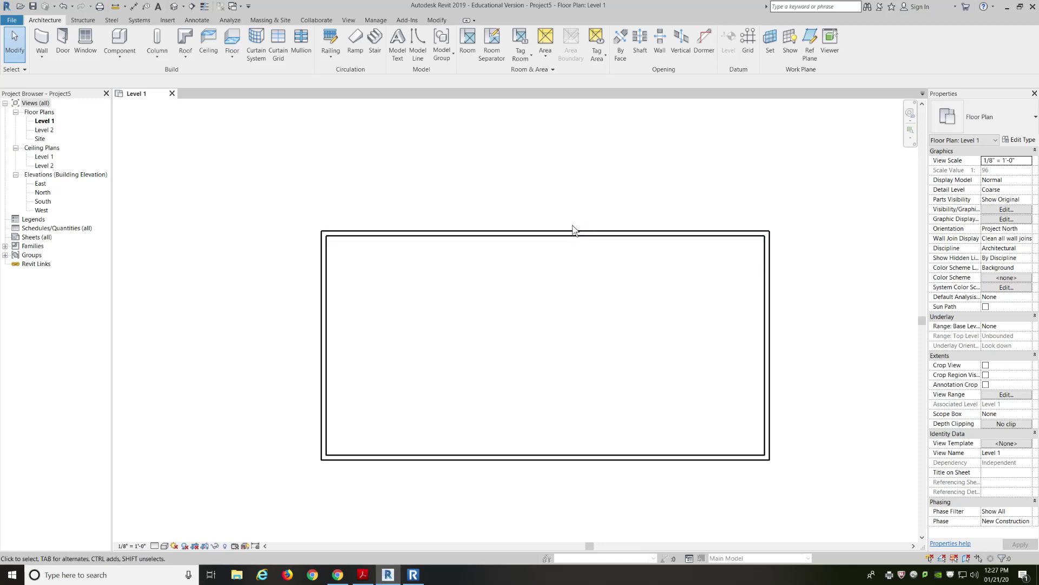
Step: Change the upper horizontal wall's type to Basic Wall Exterior - Brick on CMU
left_click(546, 235)
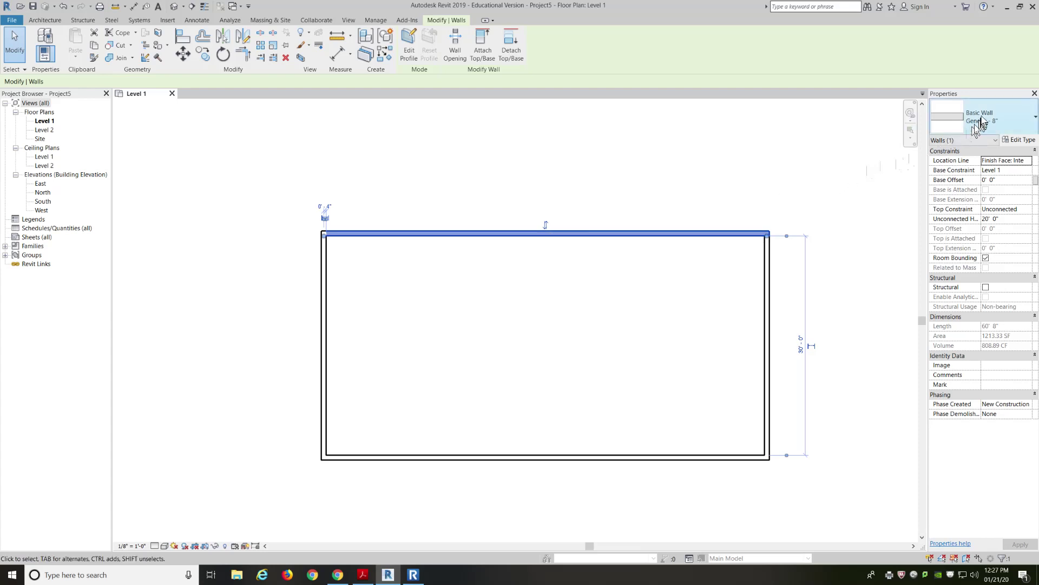
left_click(1002, 116)
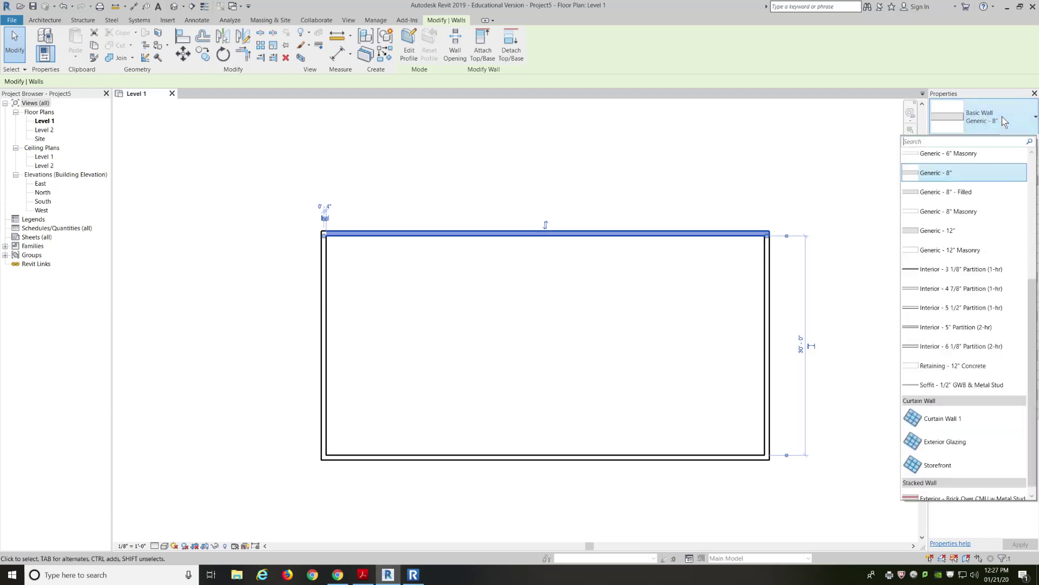
scroll(980, 217, "up", 4)
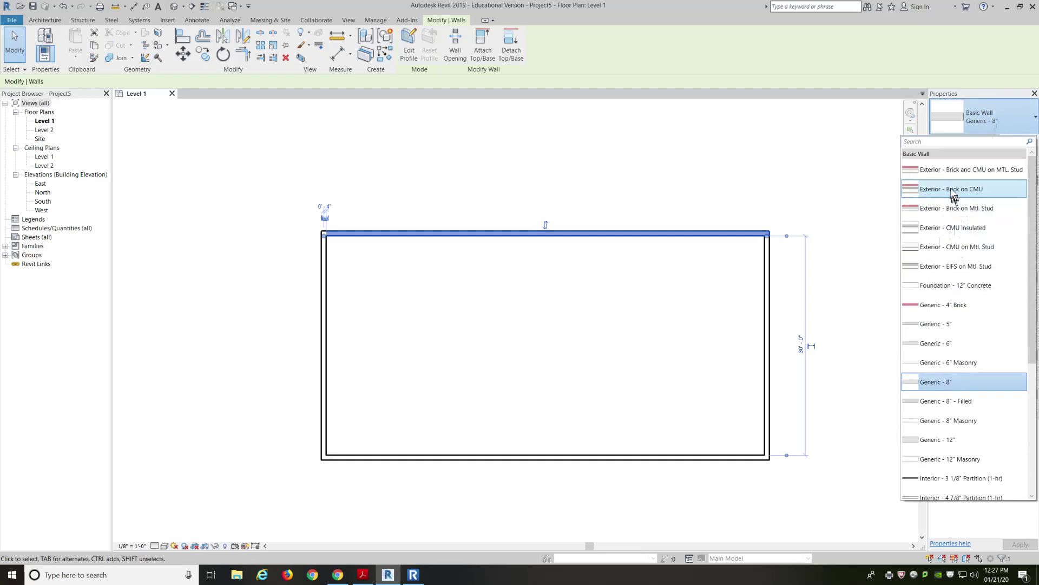
mouse_move(943, 192)
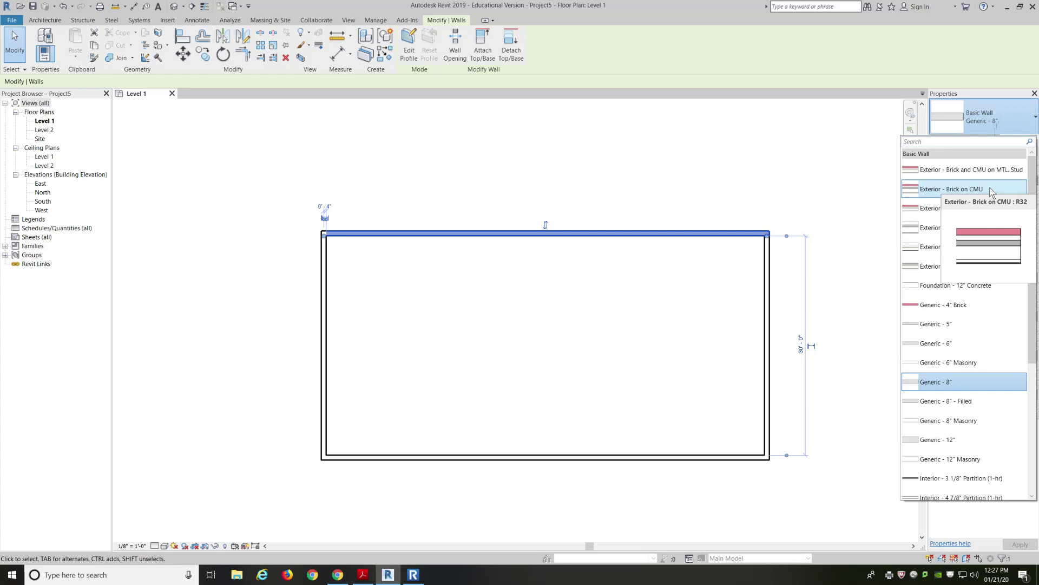
left_click(975, 189)
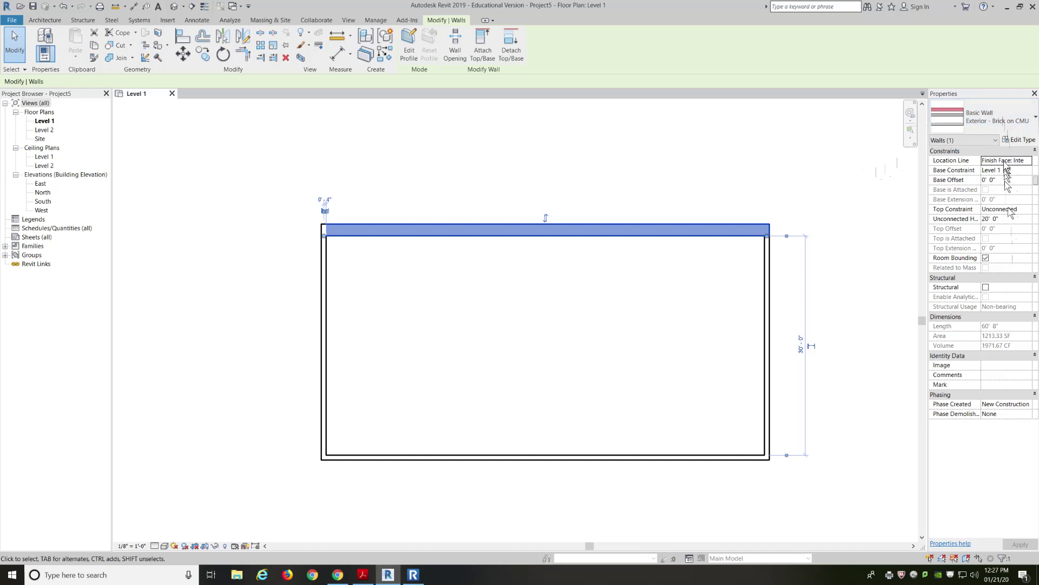
Step: Set the Level 1 plan's detail level to Fine to display the layers of the upper brick wall
left_click(810, 190)
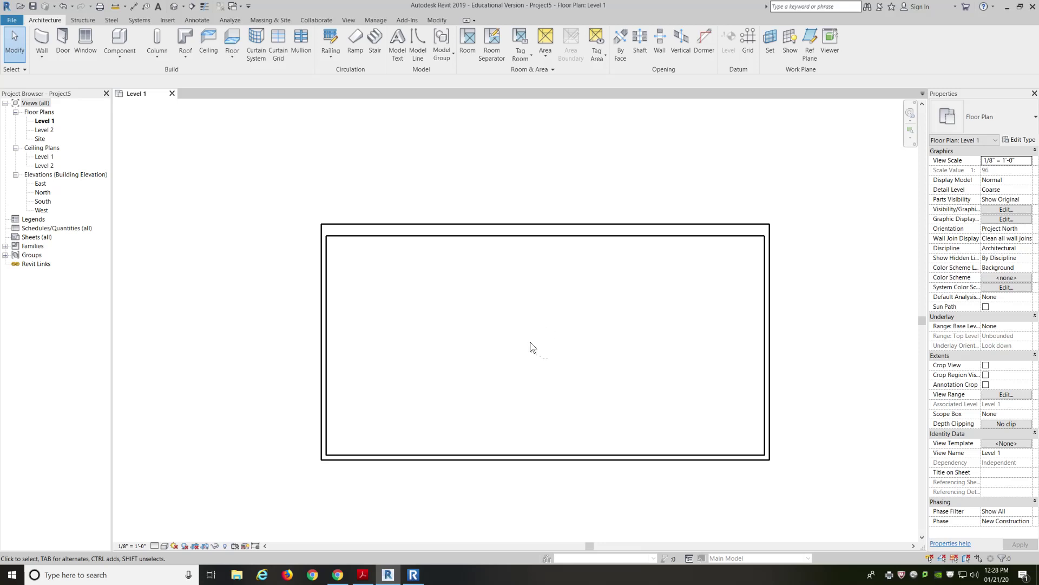
left_click(155, 545)
left_click(161, 537)
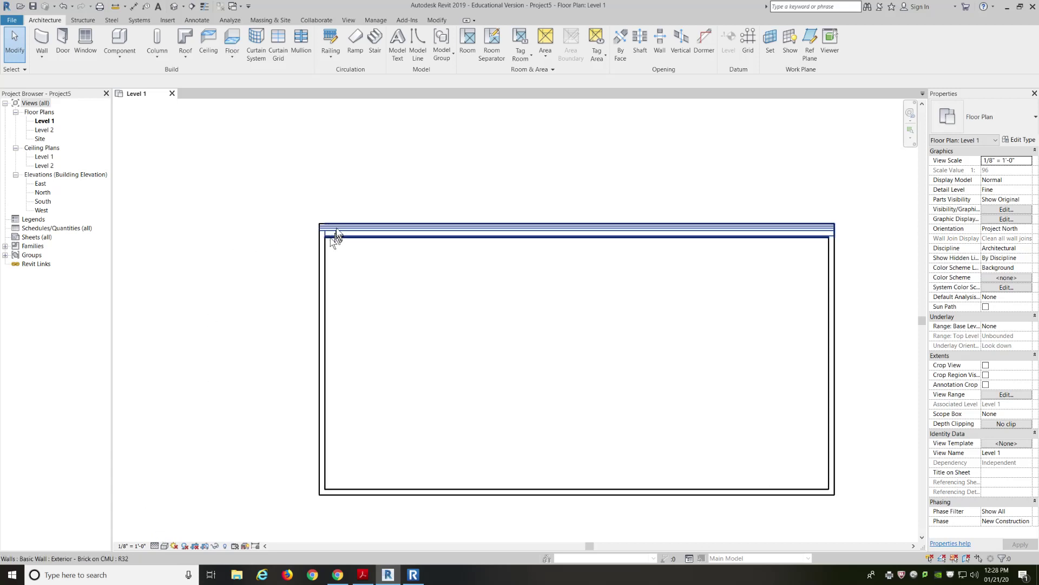
scroll(336, 236, "up", 3)
scroll(337, 236, "up", 3)
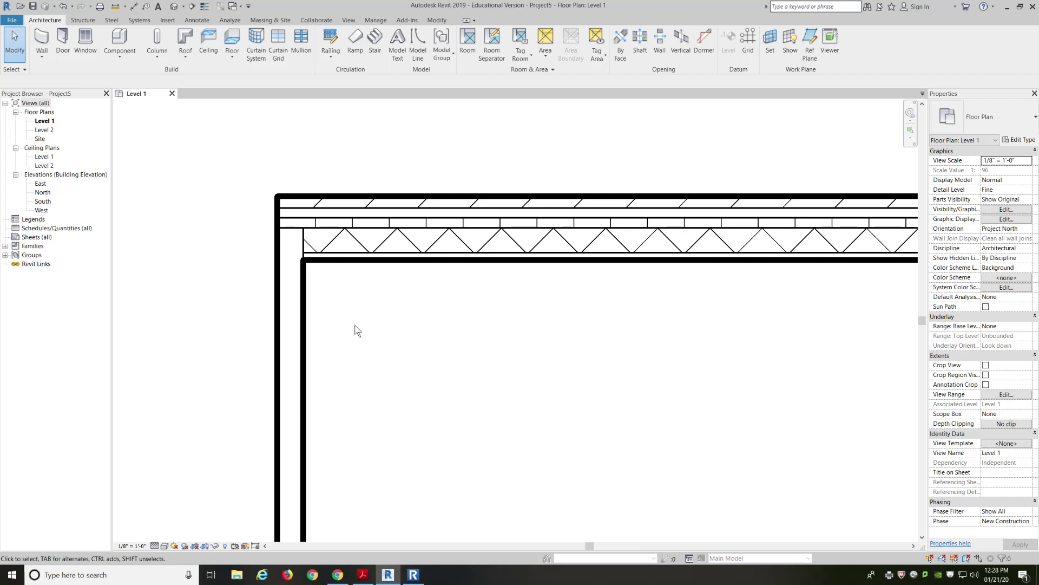
Step: Set the Level 1 plan's visual style to Shaded to color the wall layers at the upper-left corner
left_click(164, 547)
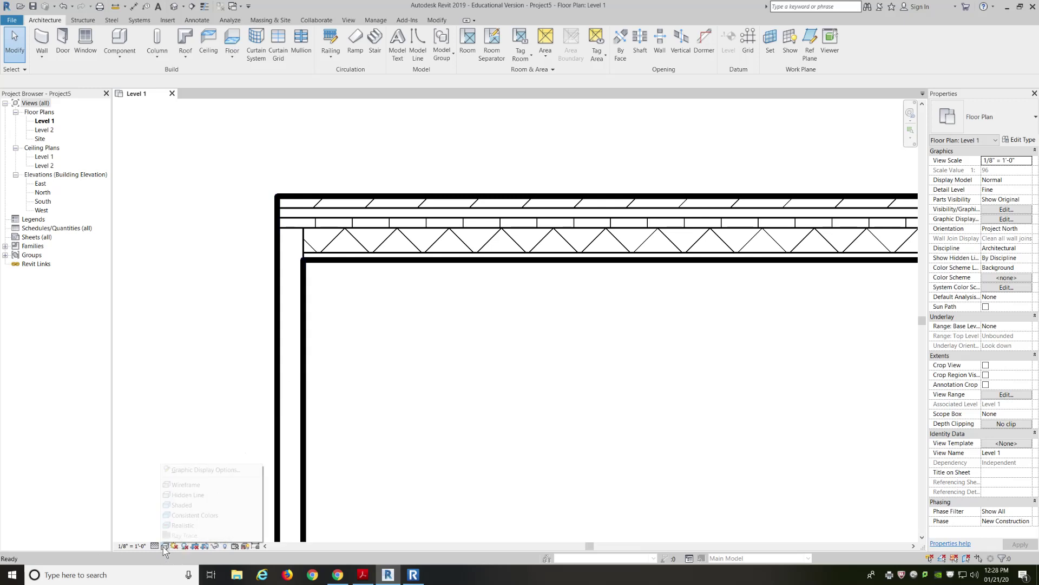
left_click(177, 507)
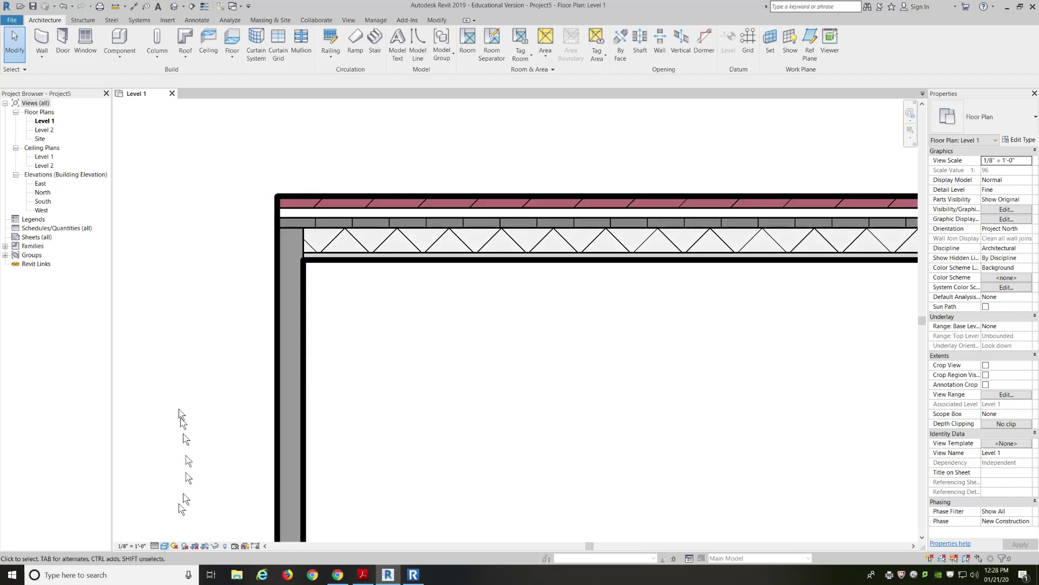
scroll(183, 344, "down", 1)
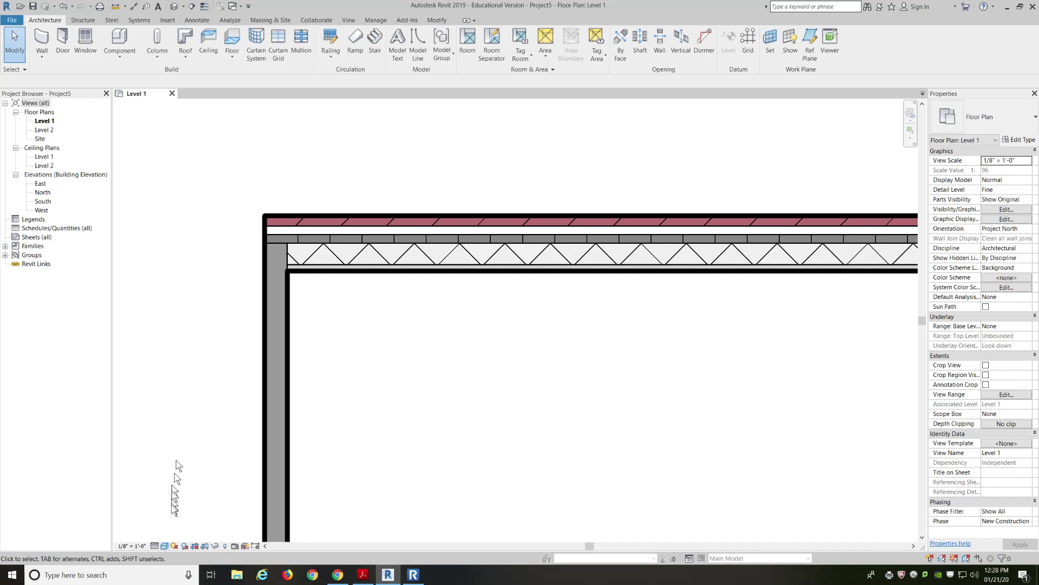
Step: Return the Level 1 plan's visual style to Hidden Line and bring the whole upper wall into view
left_click(165, 546)
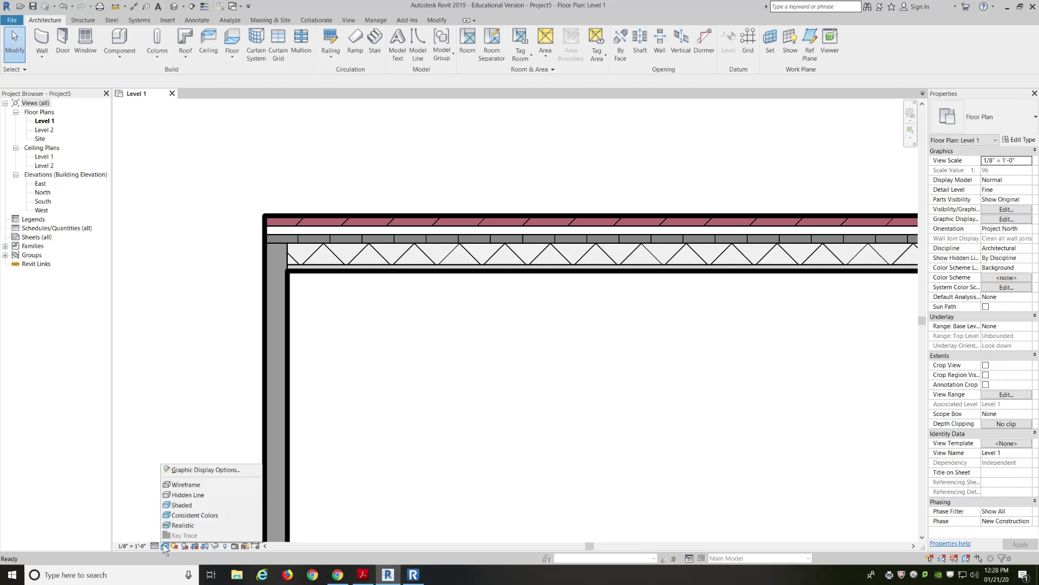
left_click(174, 503)
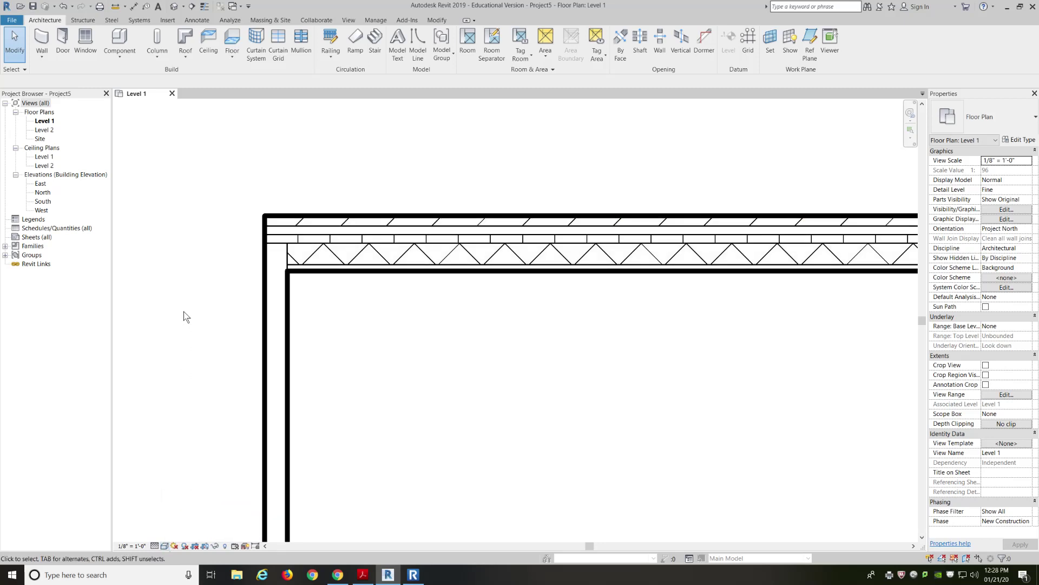
scroll(187, 307, "down", 3)
scroll(267, 225, "down", 3)
scroll(290, 270, "up", 2)
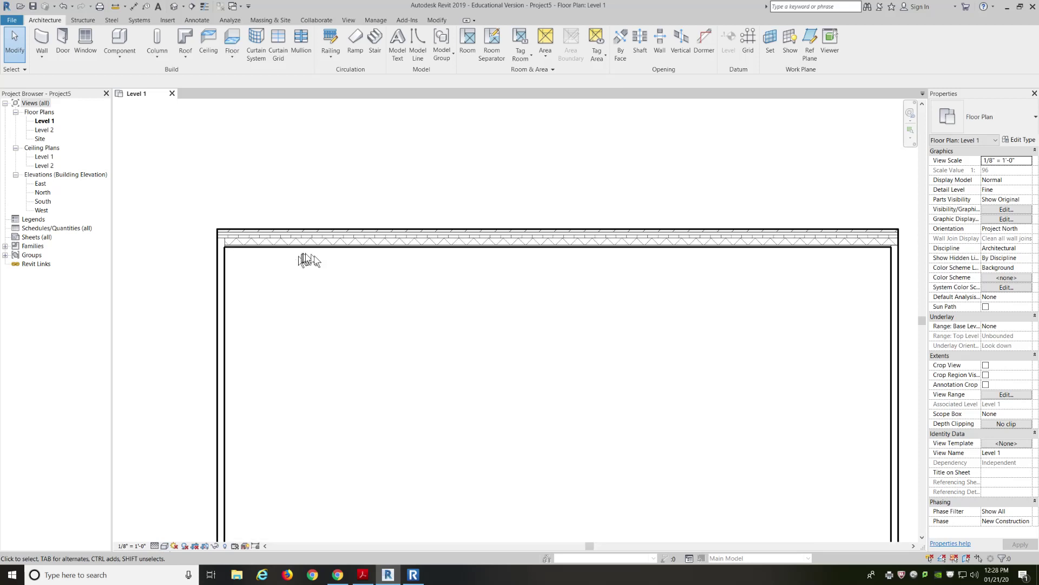
Step: Flip the upper Brick on CMU wall so its brick face points toward the building's interior
left_click(423, 243)
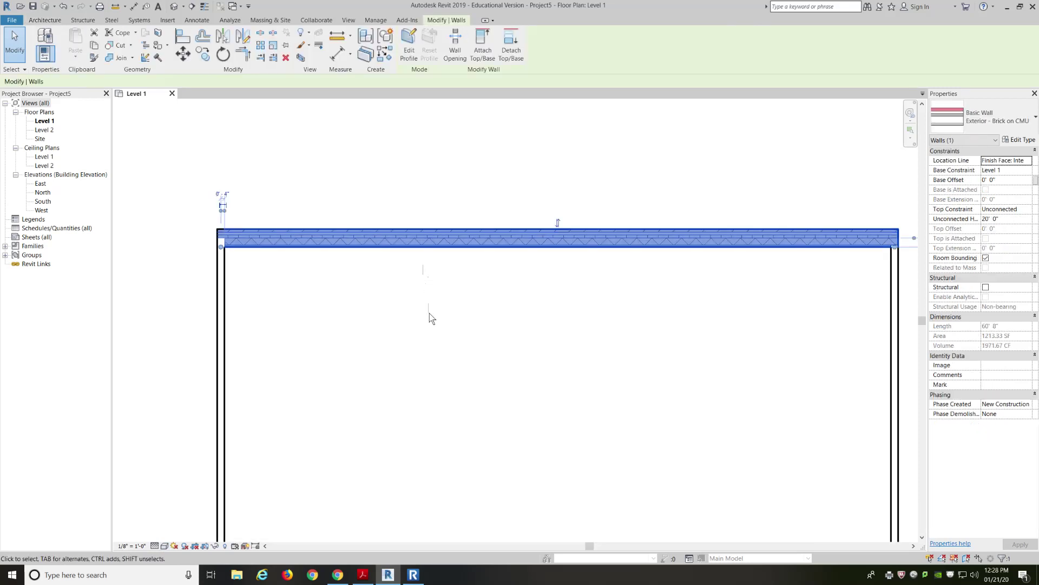
key("space")
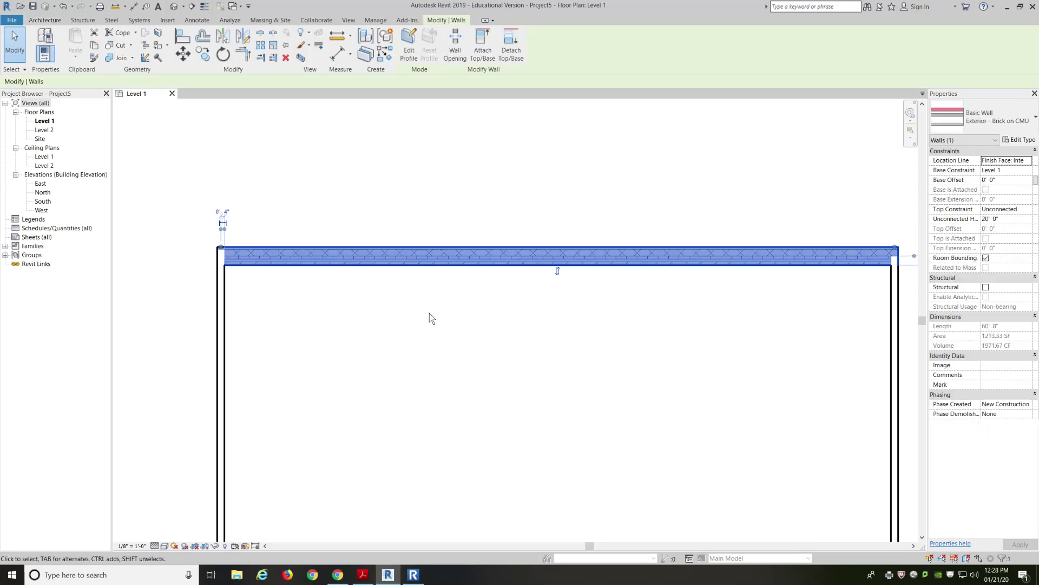
key("Escape")
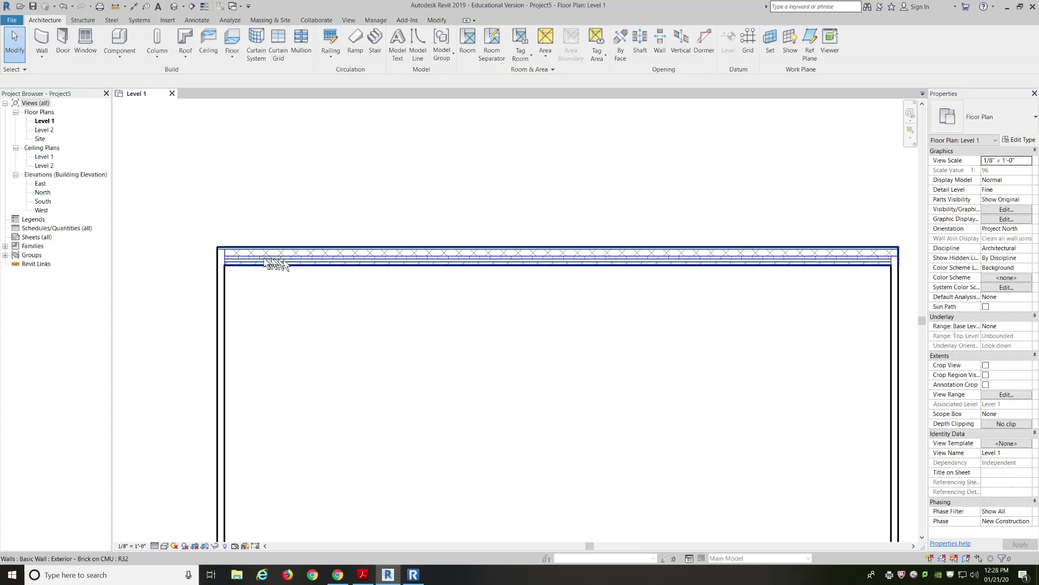
Step: Apply the Shaded visual style to the plan and inspect the flipped wall's layers at the upper-left corner
left_click(165, 545)
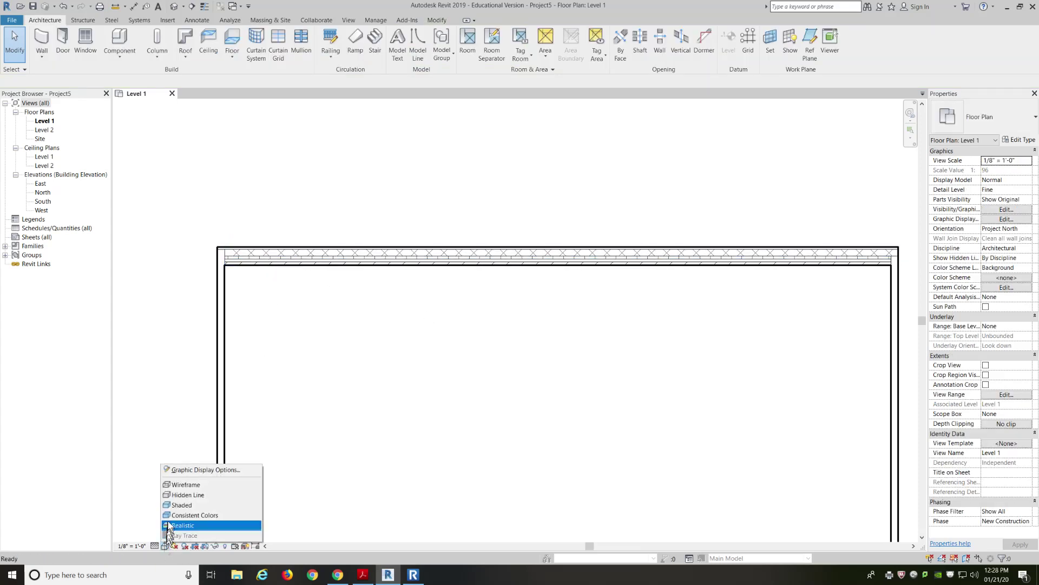
left_click(171, 507)
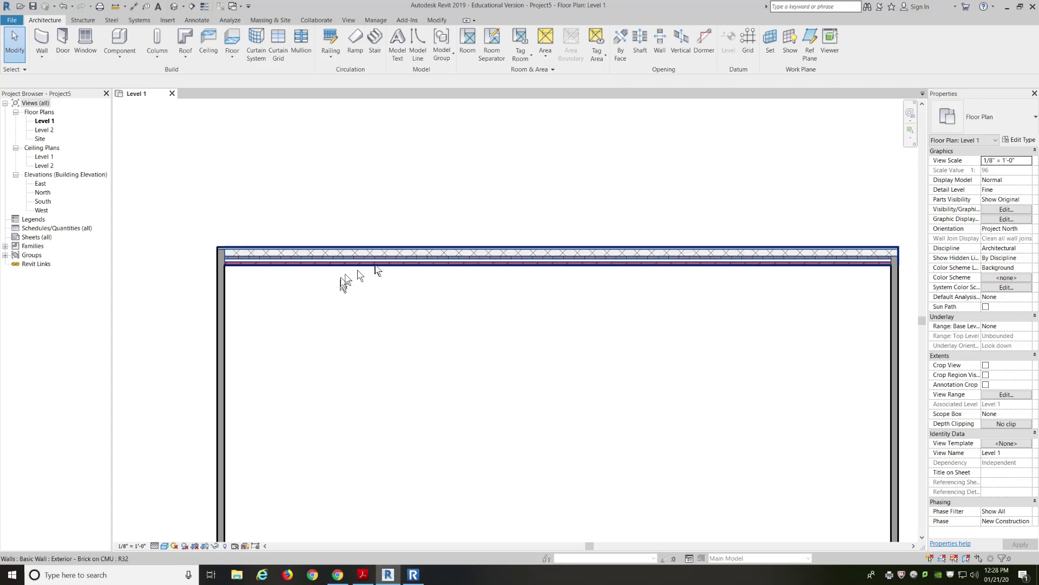
scroll(218, 250, "up", 5)
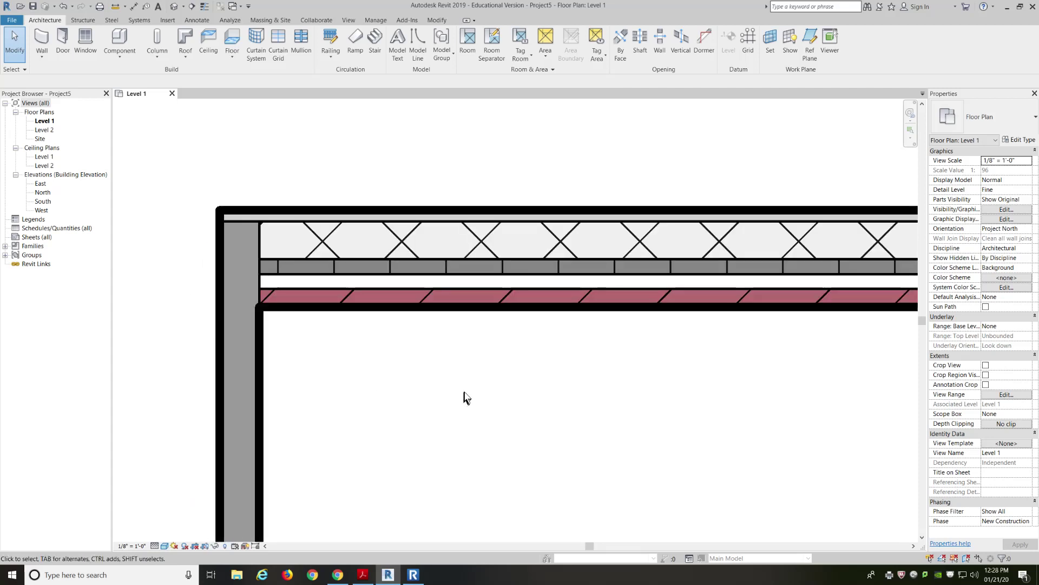
Step: Flip the upper wall back so its brick face points to the outside
left_click(468, 276)
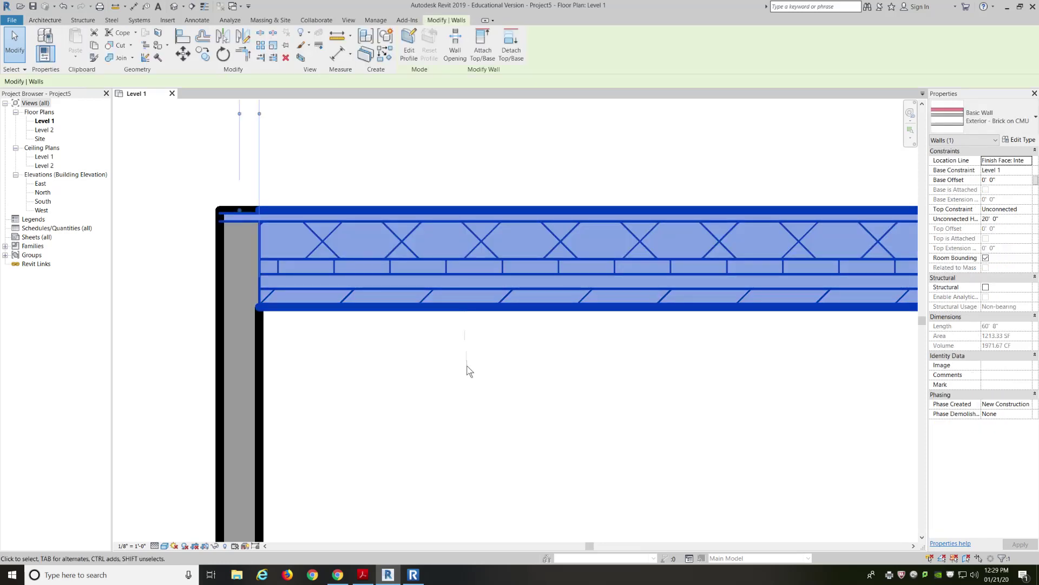
key("space")
left_click(464, 371)
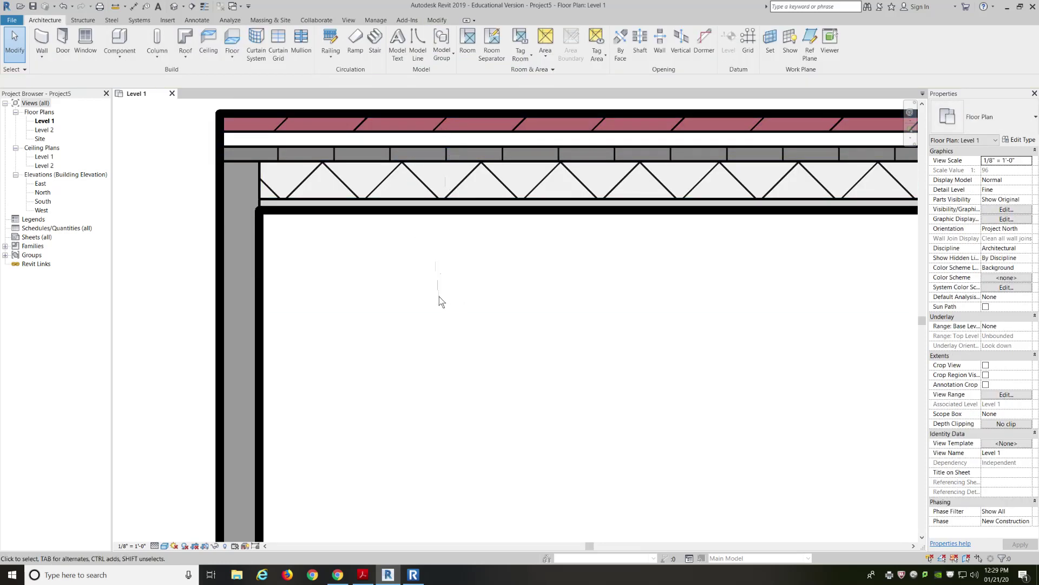
Step: Switch the Level 1 plan's visual style back to Hidden Line with the full building outline in view
scroll(439, 301, "down", 6)
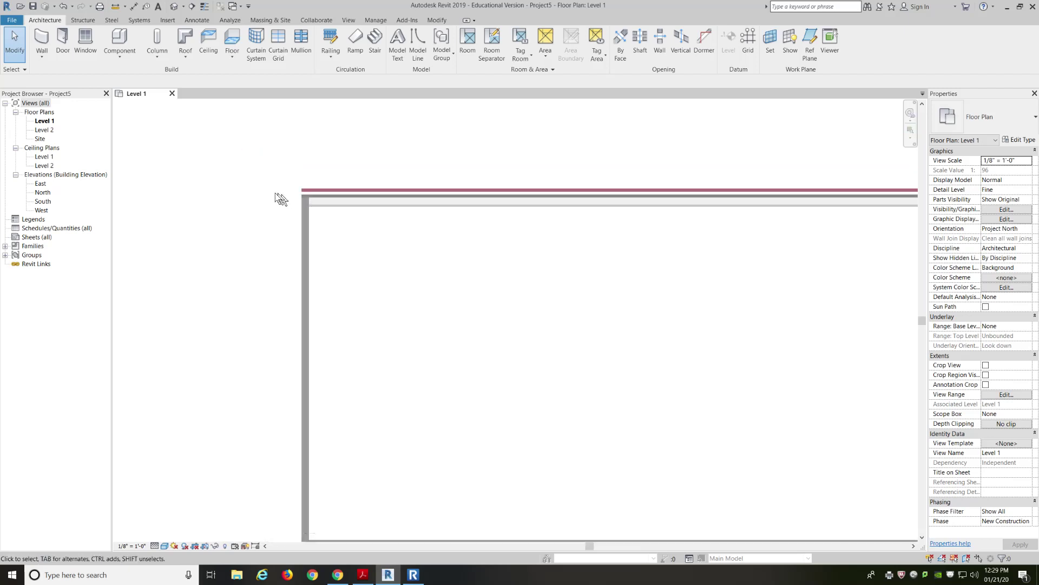
scroll(276, 197, "down", 1)
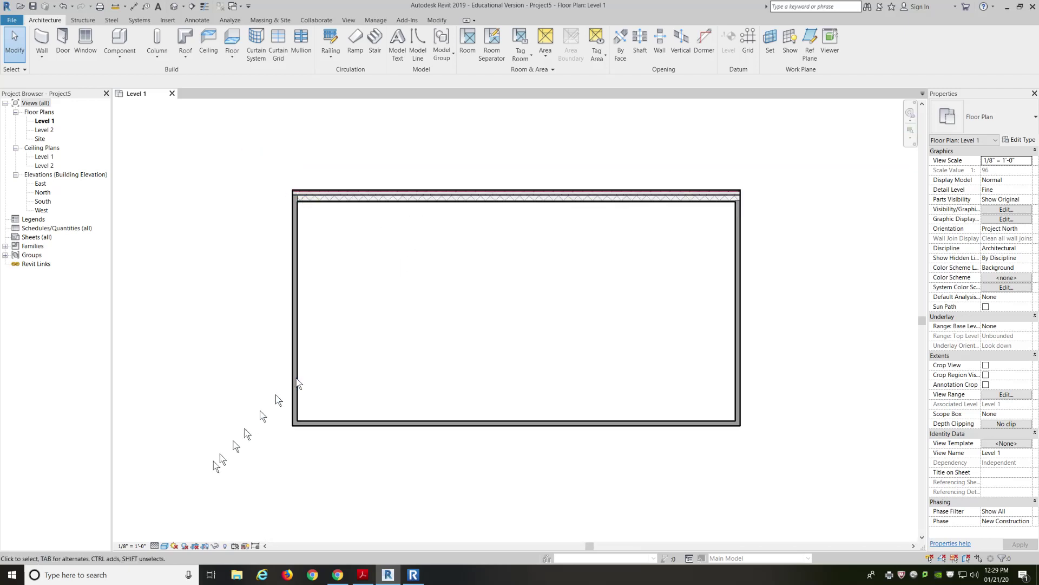
left_click(164, 546)
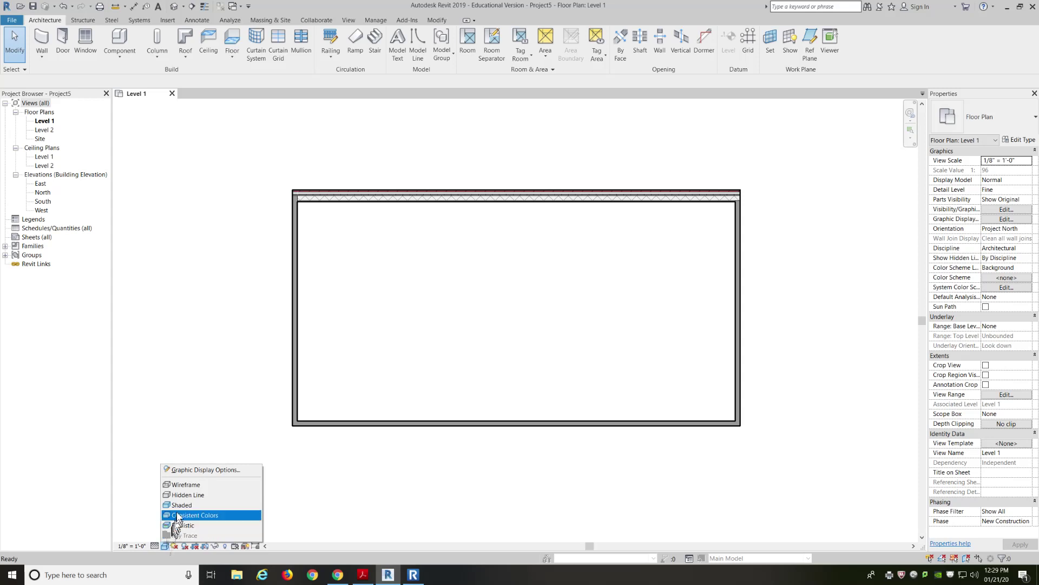
left_click(184, 495)
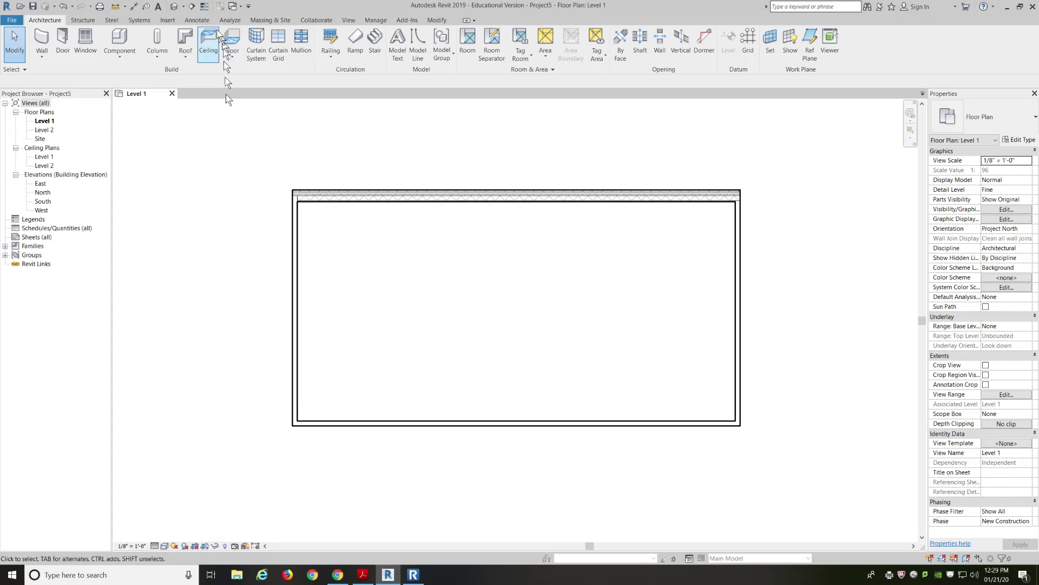
Step: Open the default 3D view and display it with Fine detail level and the Shaded visual style
left_click(174, 8)
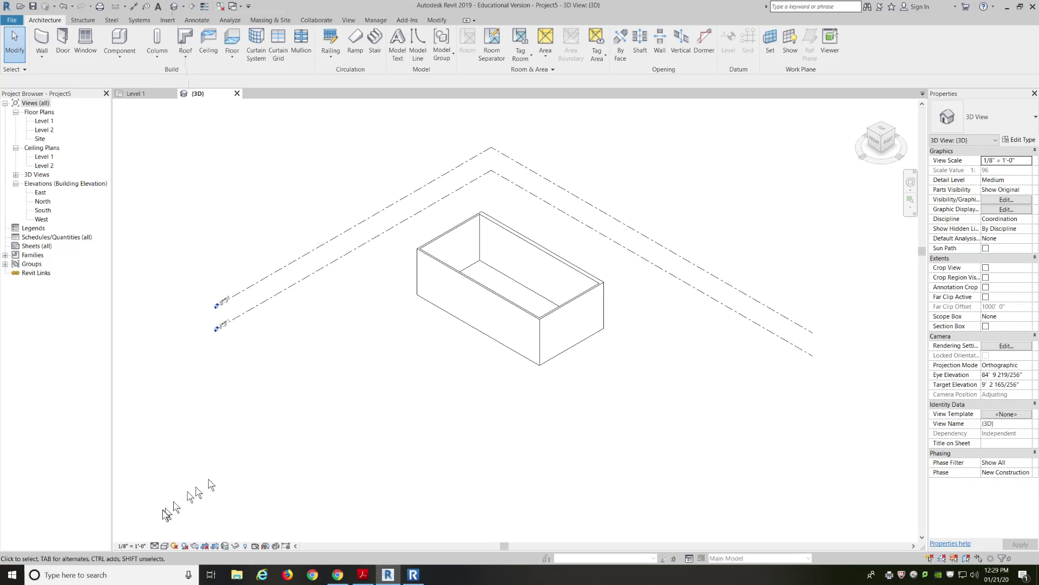
left_click(155, 545)
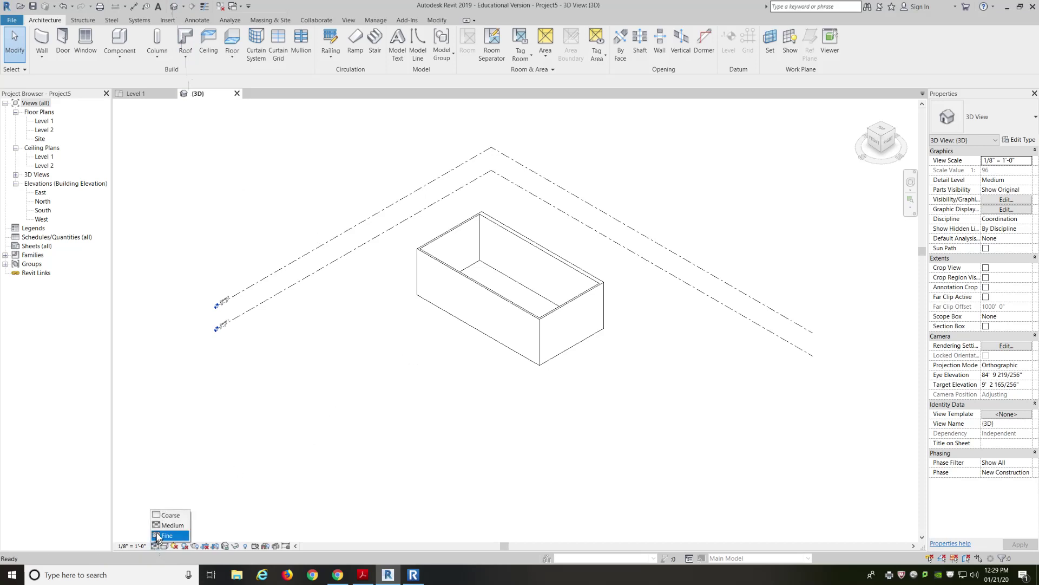
left_click(158, 535)
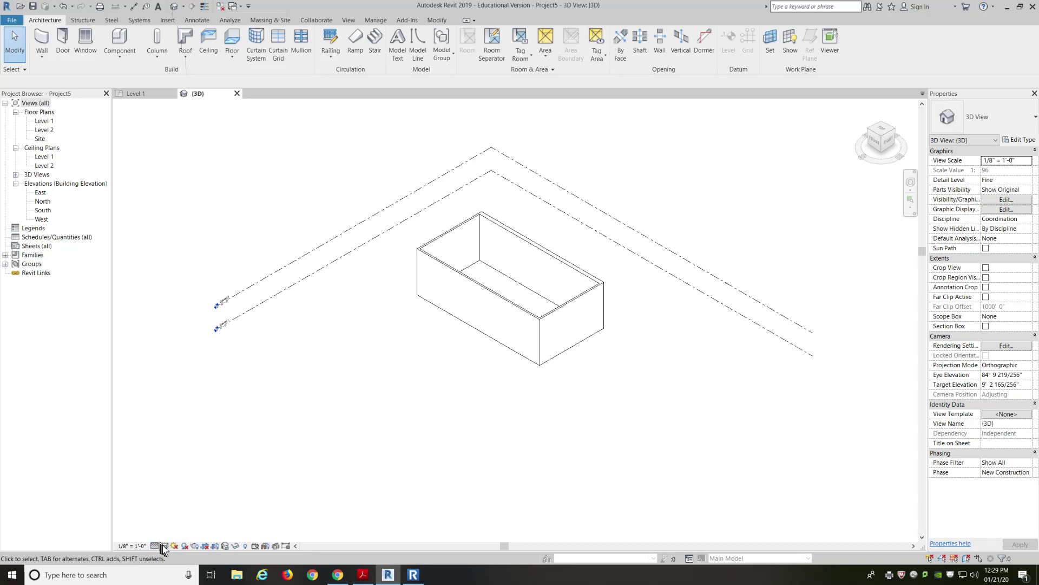
left_click(164, 545)
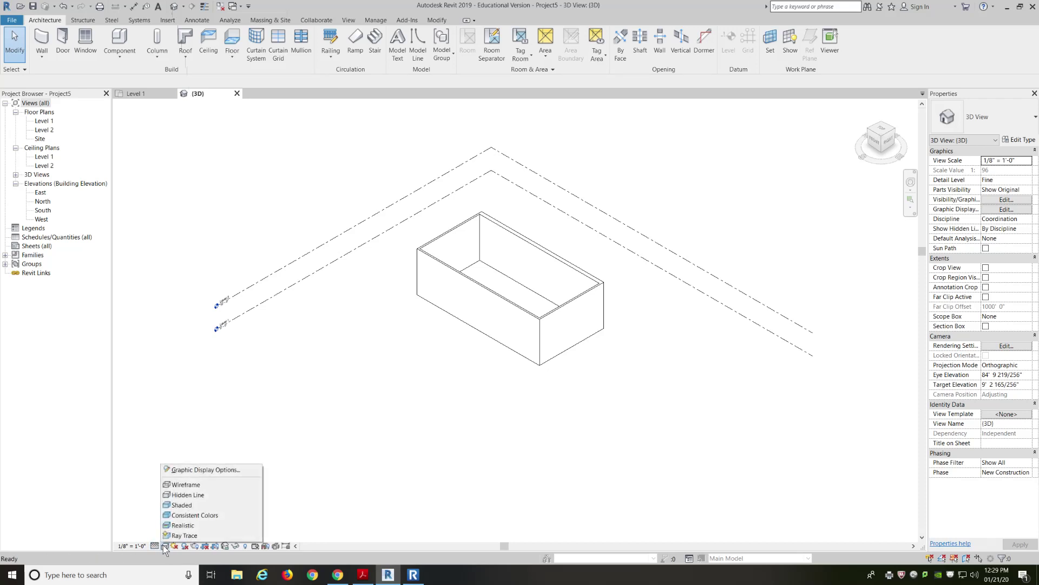
left_click(181, 505)
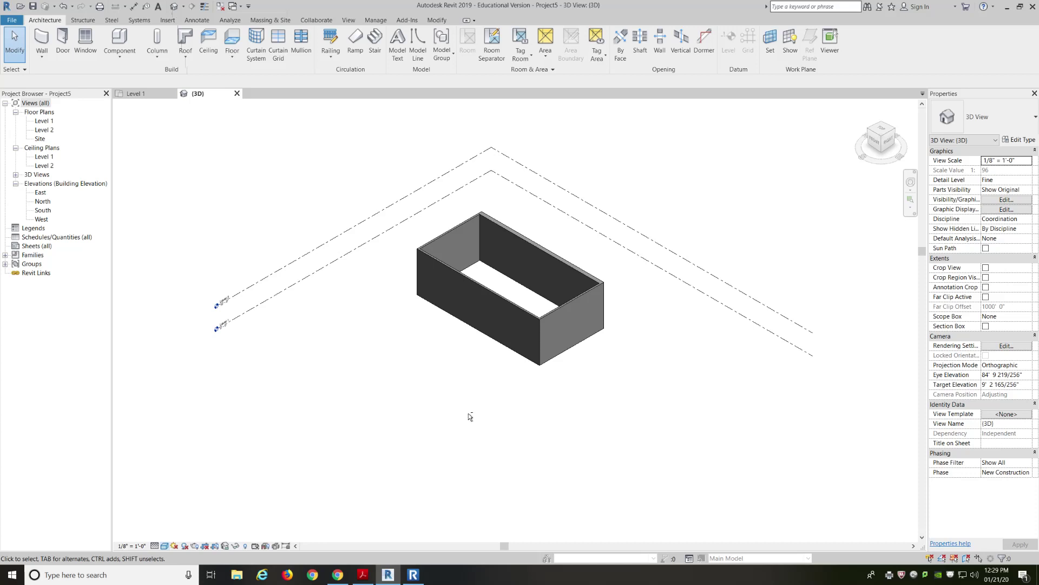
Step: Examine the exterior brick face and pattern of the Brick on CMU wall in the 3D view
key("shift")
middle_click_drag(474, 419, 281, 379, "shift")
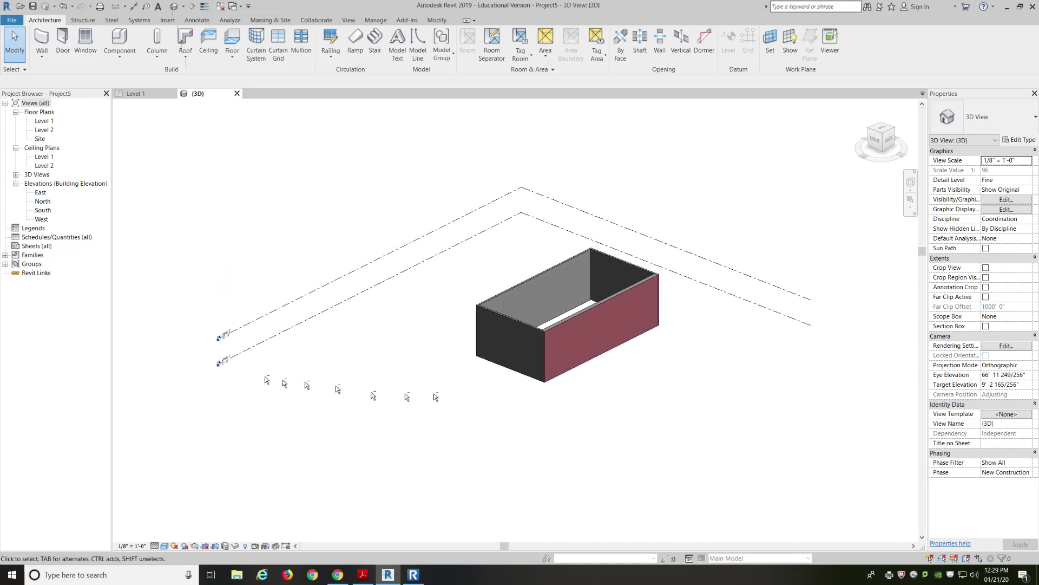
middle_click_drag(661, 399, 587, 381, "shift")
scroll(588, 382, "up", 7)
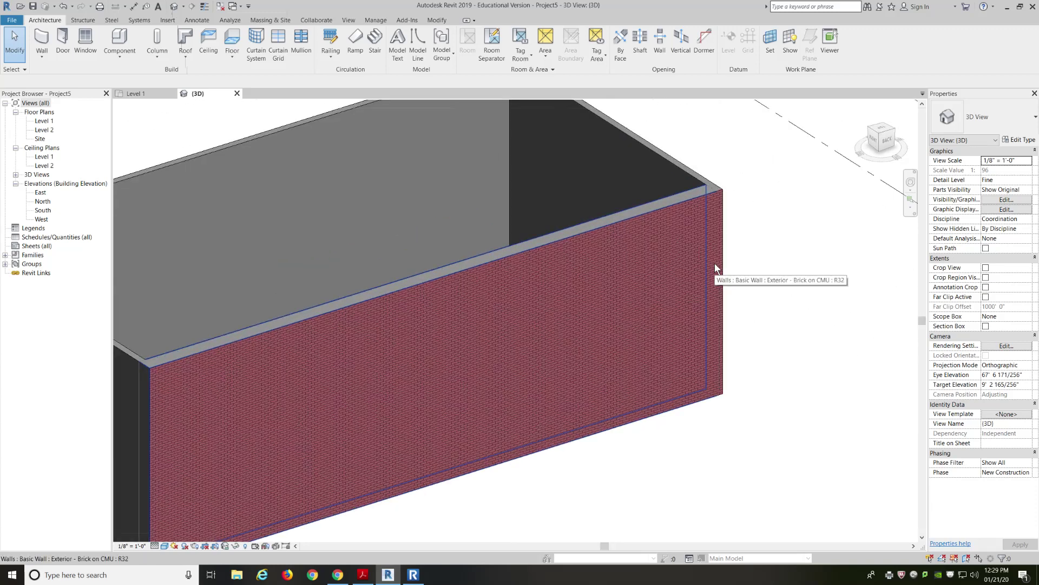
scroll(489, 206, "up", 4)
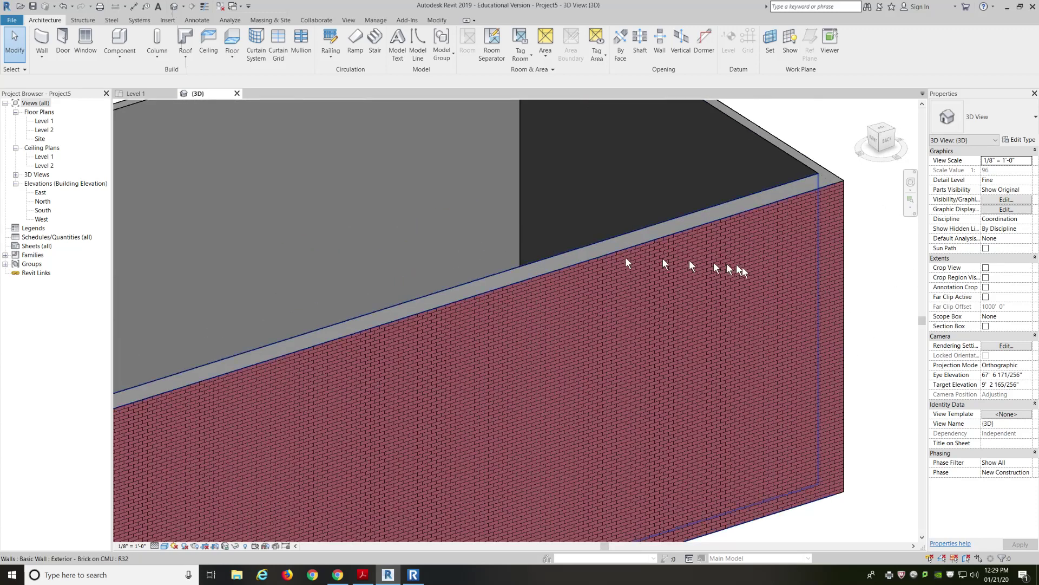
scroll(855, 393, "up", 2)
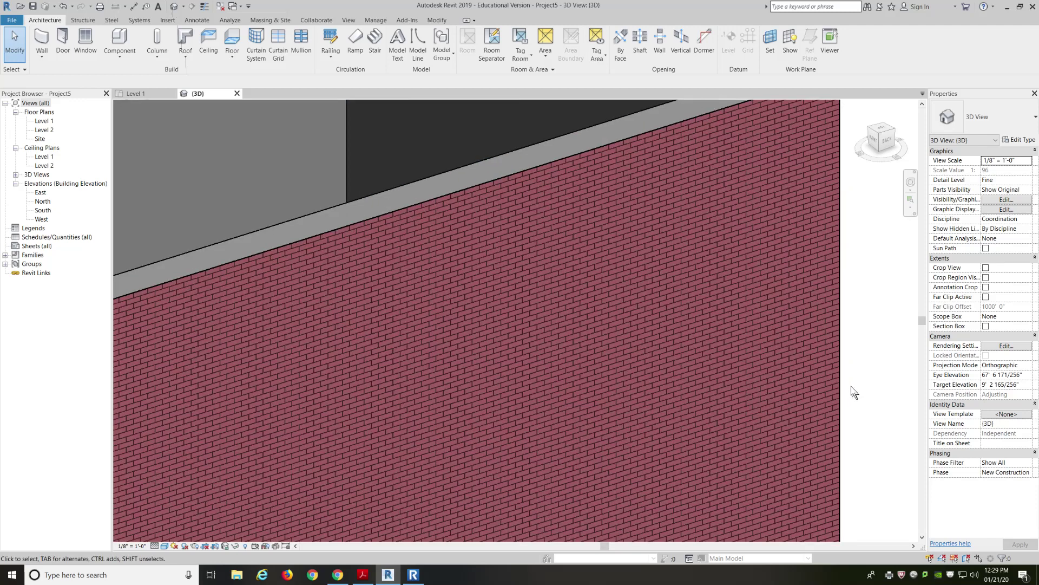
scroll(794, 327, "down", 5)
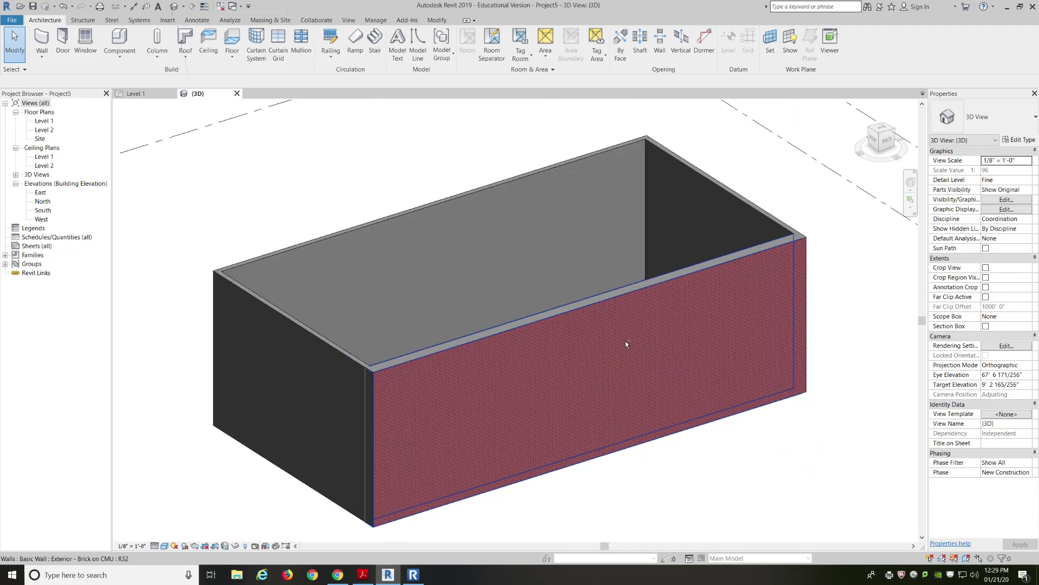
middle_click_drag(631, 343, 714, 348, "shift")
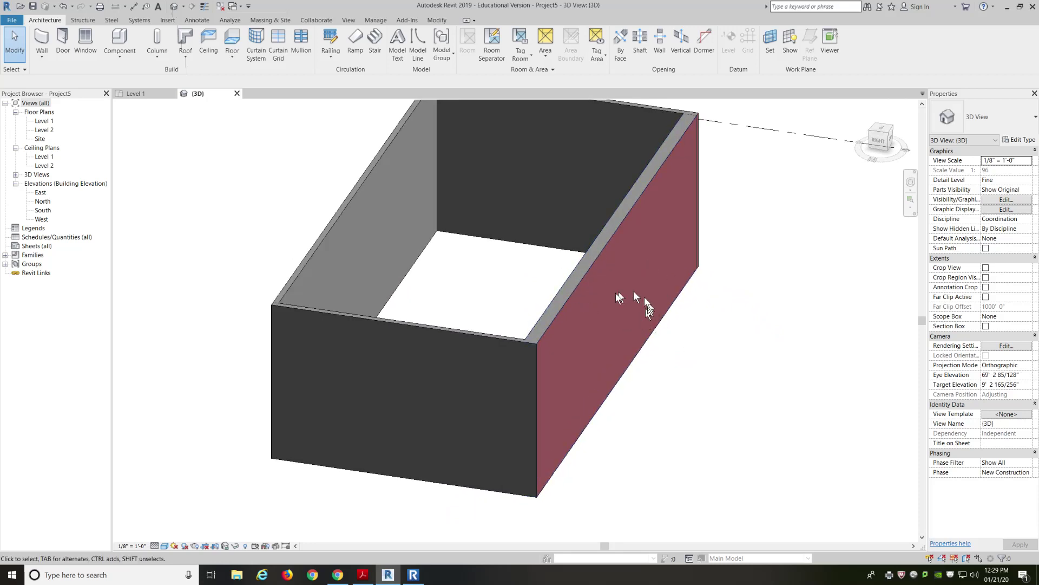
Step: Flip the Brick on CMU wall in the 3D view so its brick face points inward, and inspect the interior side
left_click(576, 284)
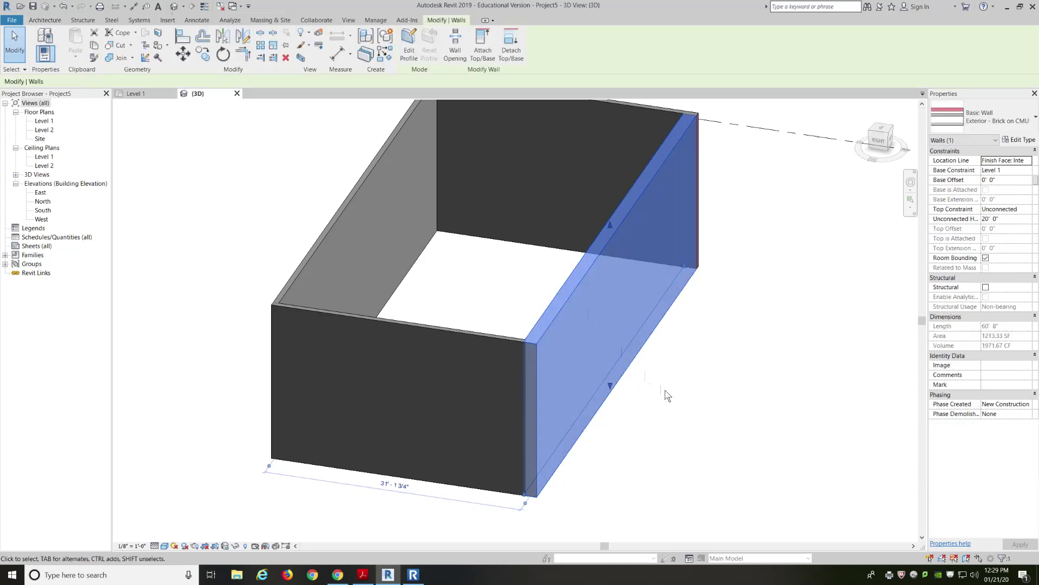
key("Left")
key("Escape")
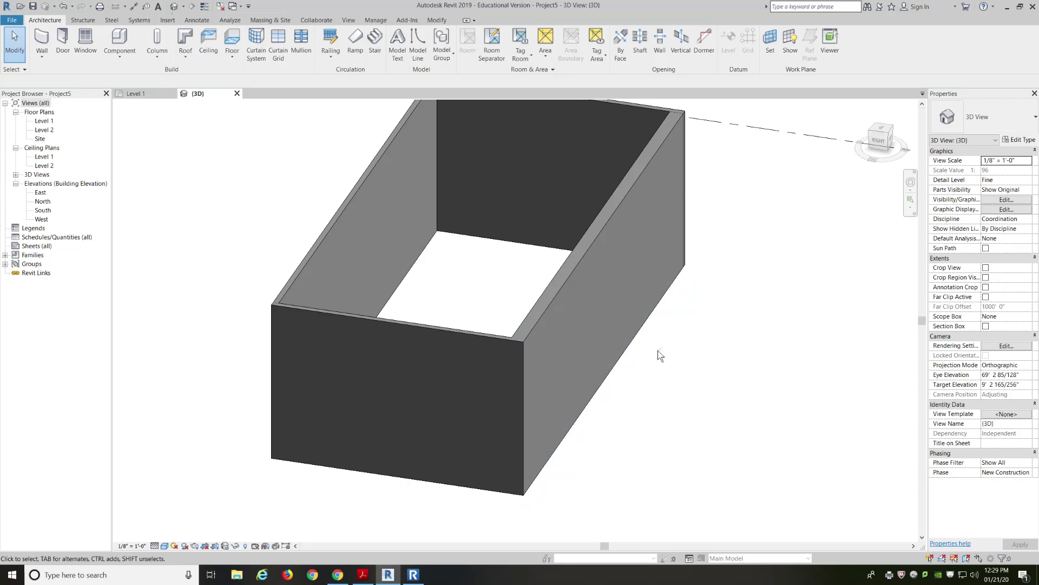
middle_click_drag(657, 353, 781, 346)
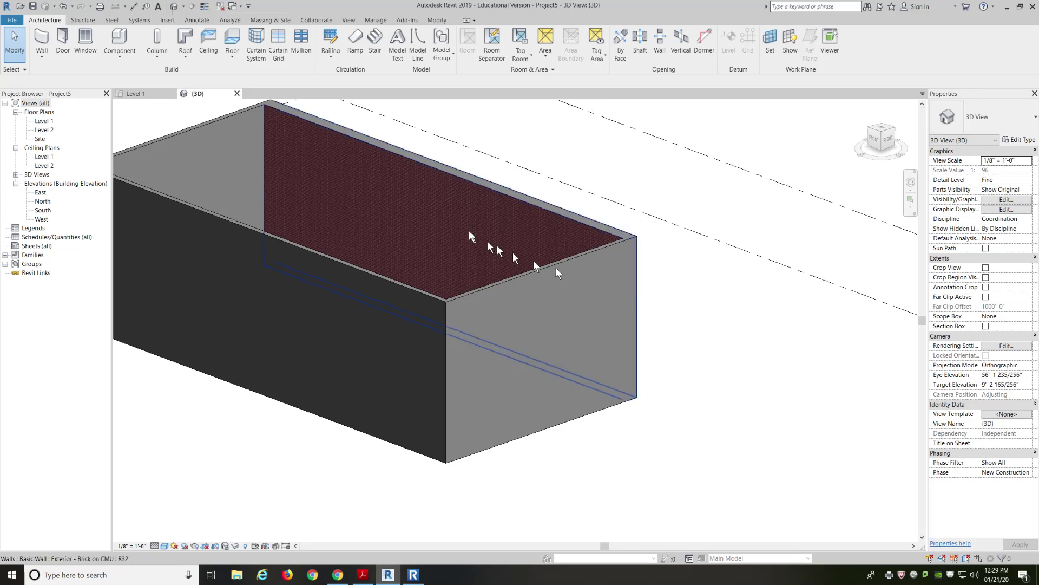
Step: Lower the top of the Brick on CMU wall in the 3D view to a height of about 11'
scroll(449, 209, "up", 4)
scroll(448, 209, "down", 4)
middle_click_drag(509, 251, 536, 277, "shift")
scroll(558, 271, "up", 2)
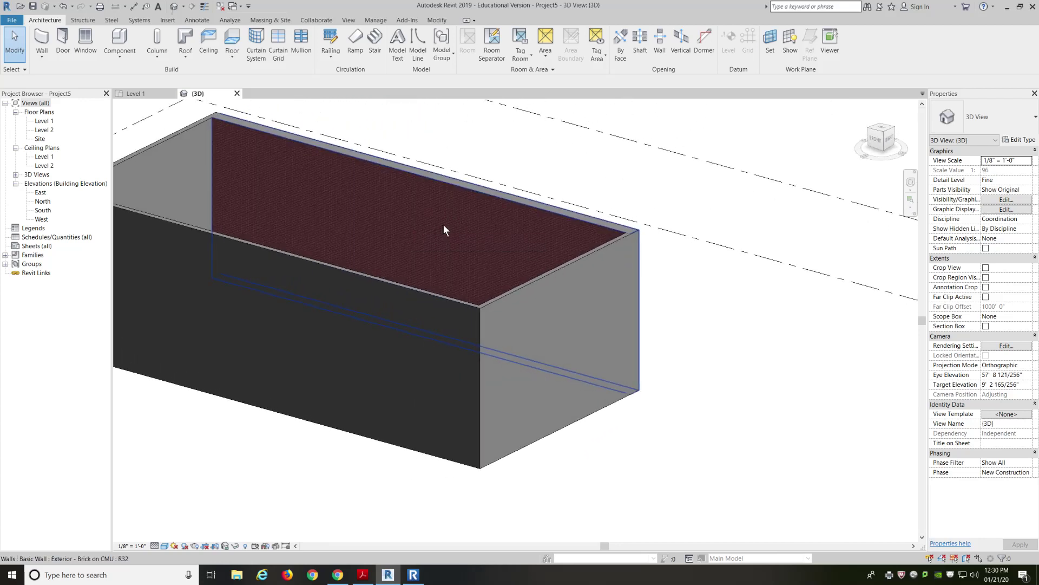
left_click(446, 191)
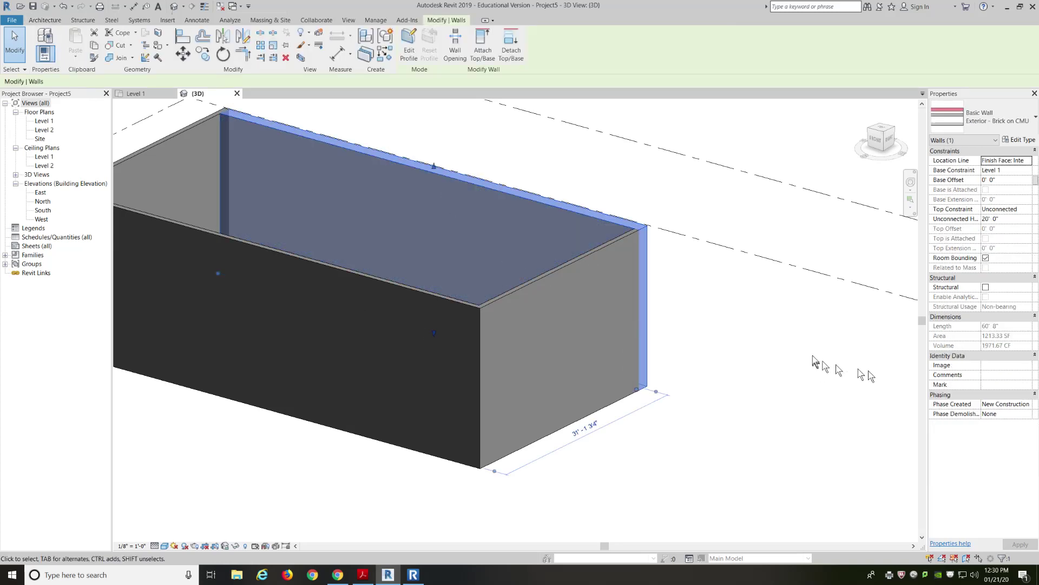
middle_click_drag(823, 360, 609, 401, "shift")
middle_click_drag(683, 383, 538, 397, "shift")
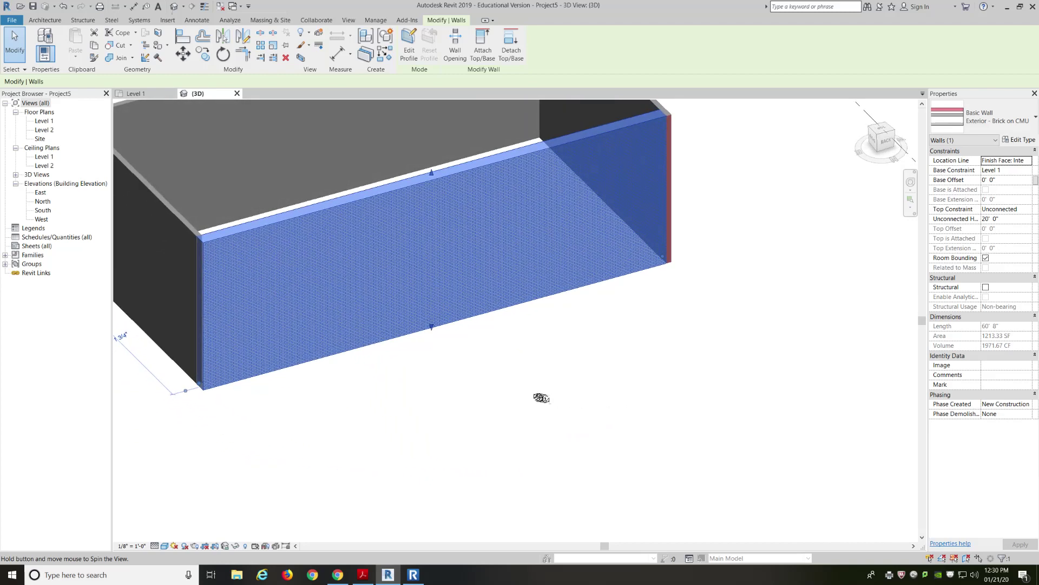
scroll(628, 390, "down", 3)
scroll(494, 269, "up", 2)
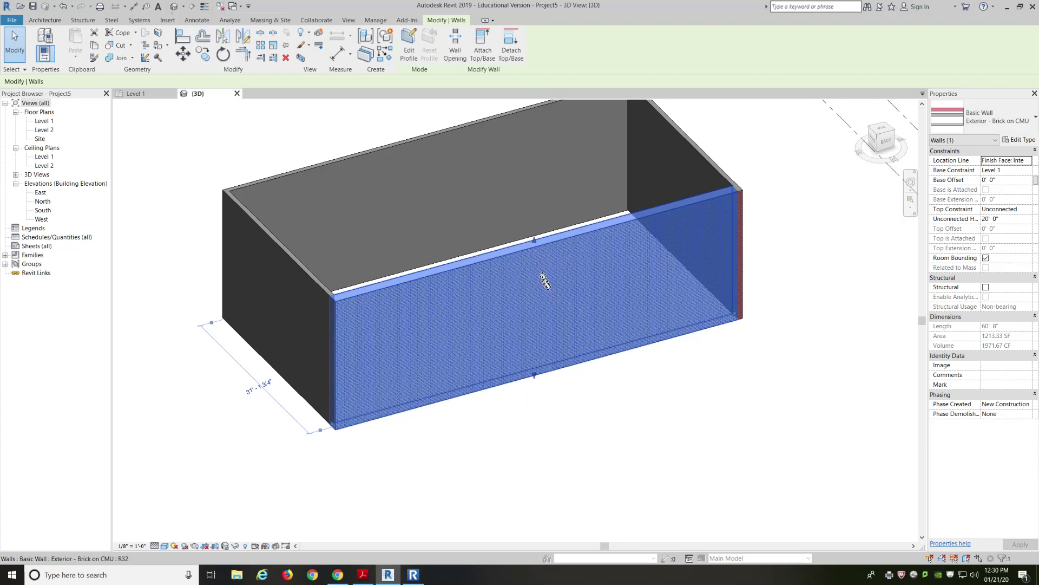
left_click_drag(535, 240, 535, 297)
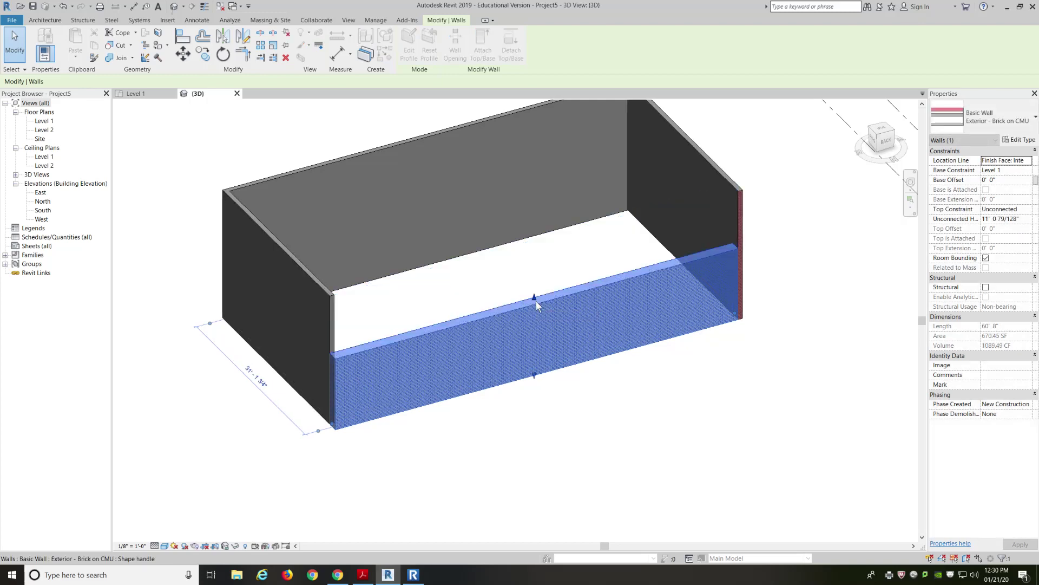
left_click(591, 426)
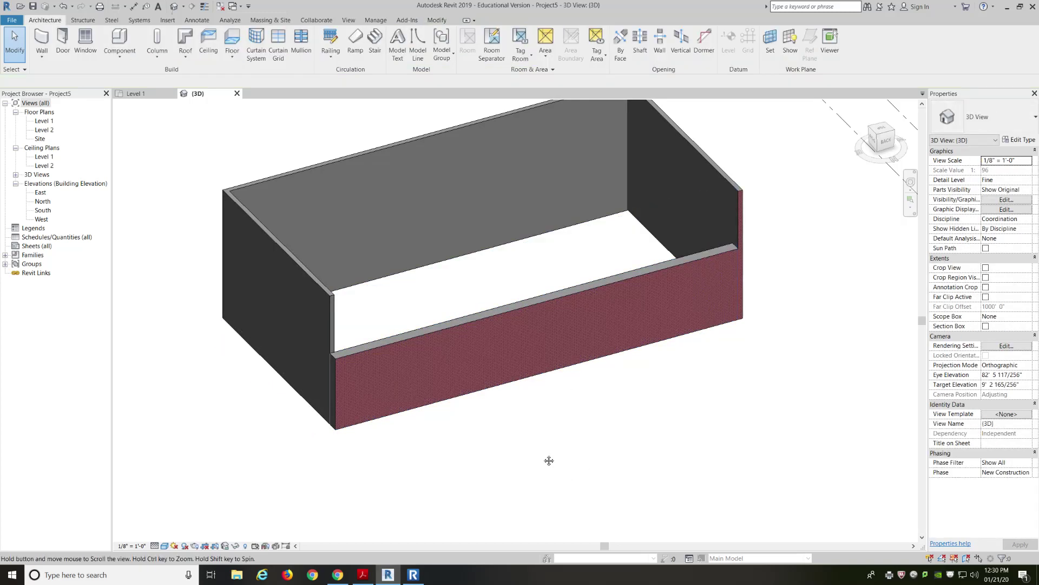
Step: Raise the top of the Brick on CMU wall above the adjoining walls to a height of about 31' 5"
mouse_move(550, 460)
middle_mouse_down("shift")
mouse_move(667, 440)
mouse_move(563, 432)
mouse_move(543, 441)
middle_mouse_up("shift")
left_click(515, 314)
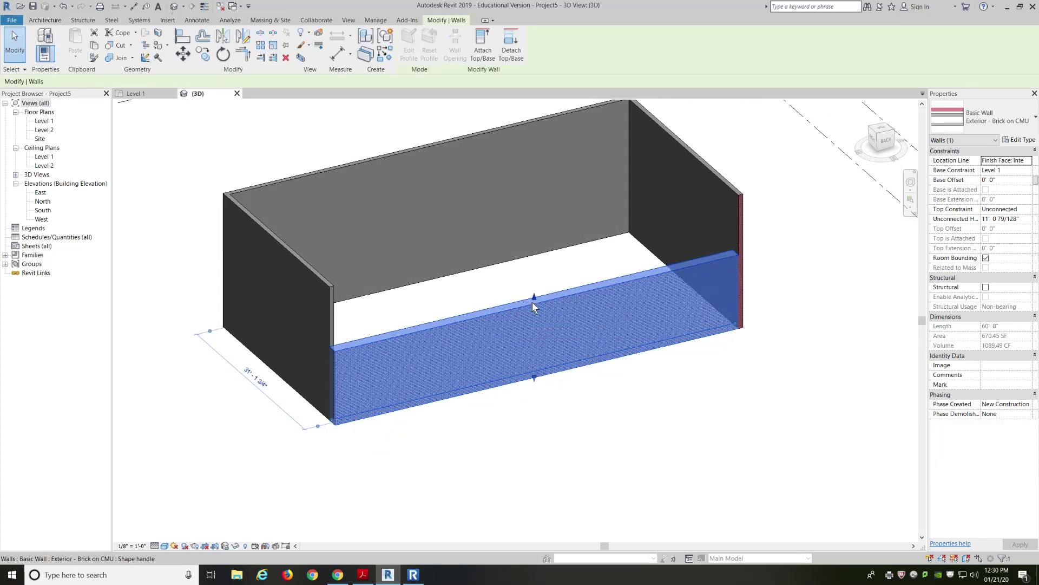
left_click_drag(534, 296, 542, 214)
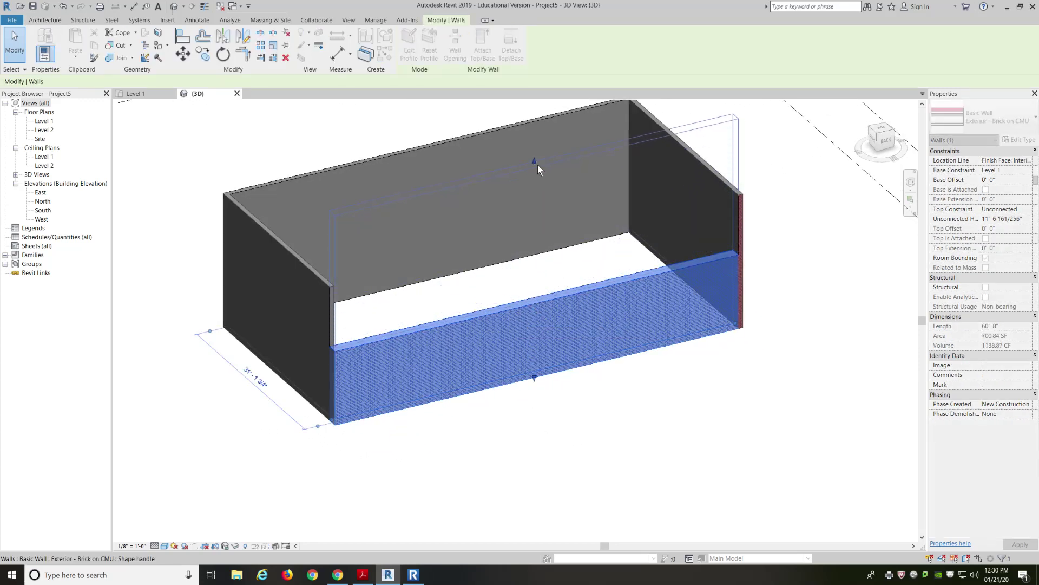
key("Escape")
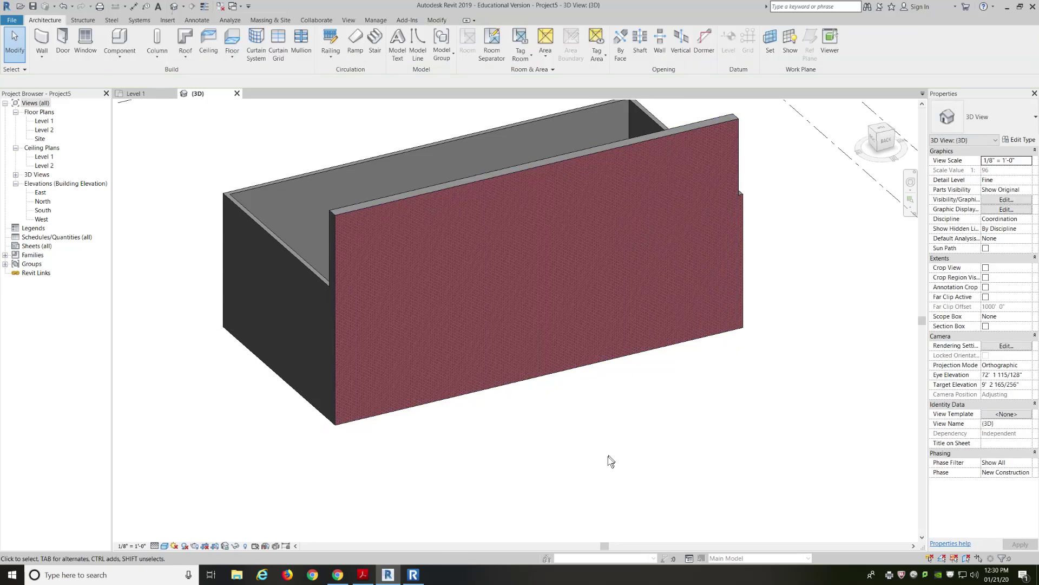
middle_click_drag(596, 462, 615, 423, "shift")
left_click(460, 188)
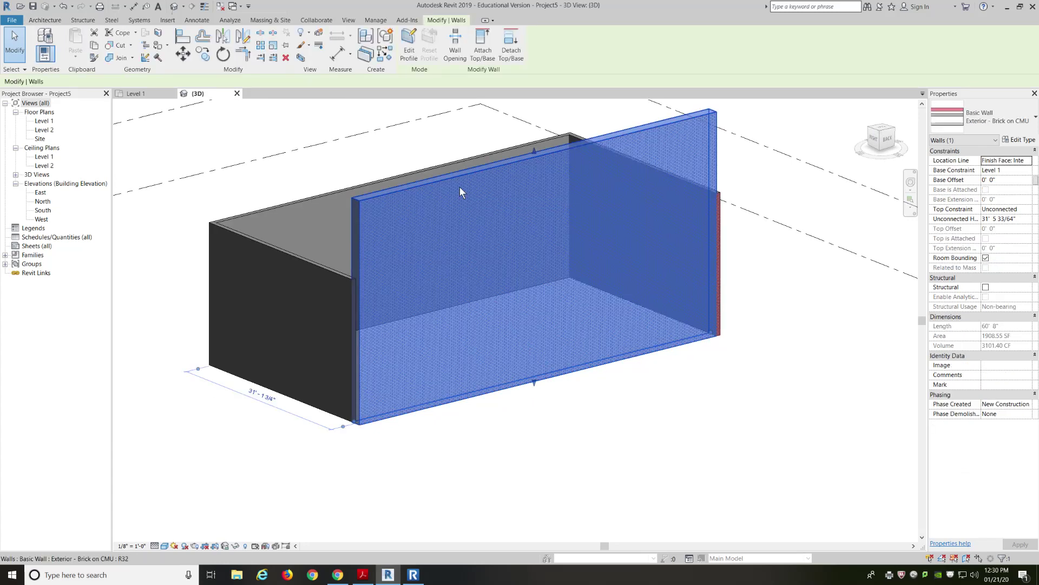
left_click(573, 479)
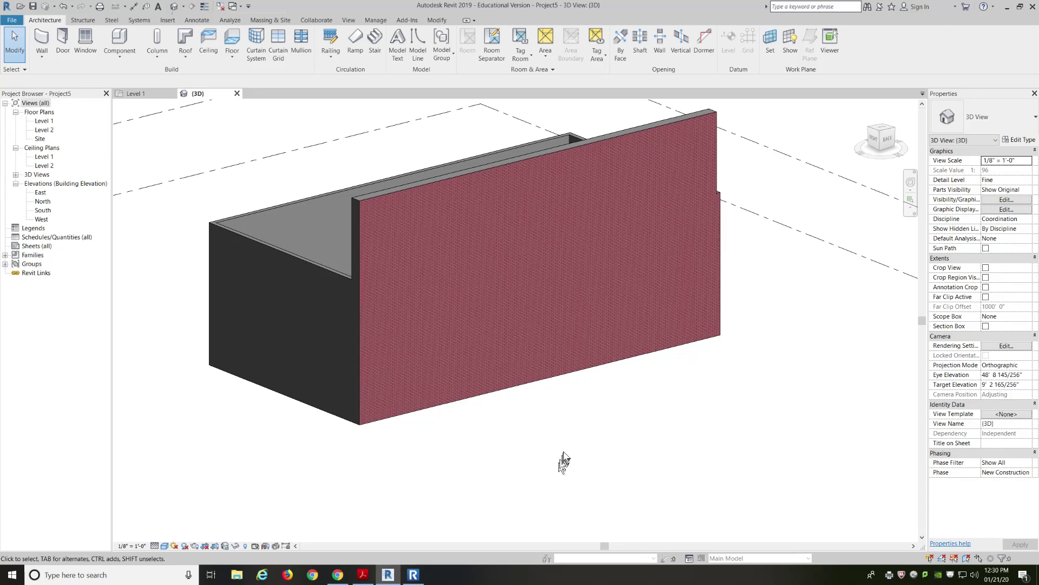
Step: Set the top constraint of all four exterior walls to Up to level: Level 2
middle_click_drag(552, 452, 838, 385, "shift")
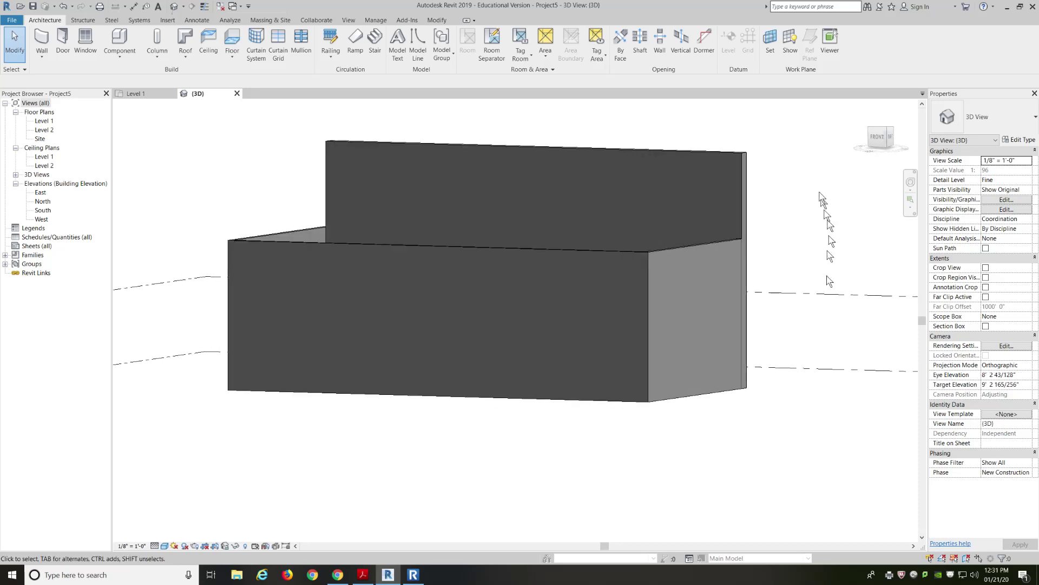
left_click_drag(801, 124, 190, 259)
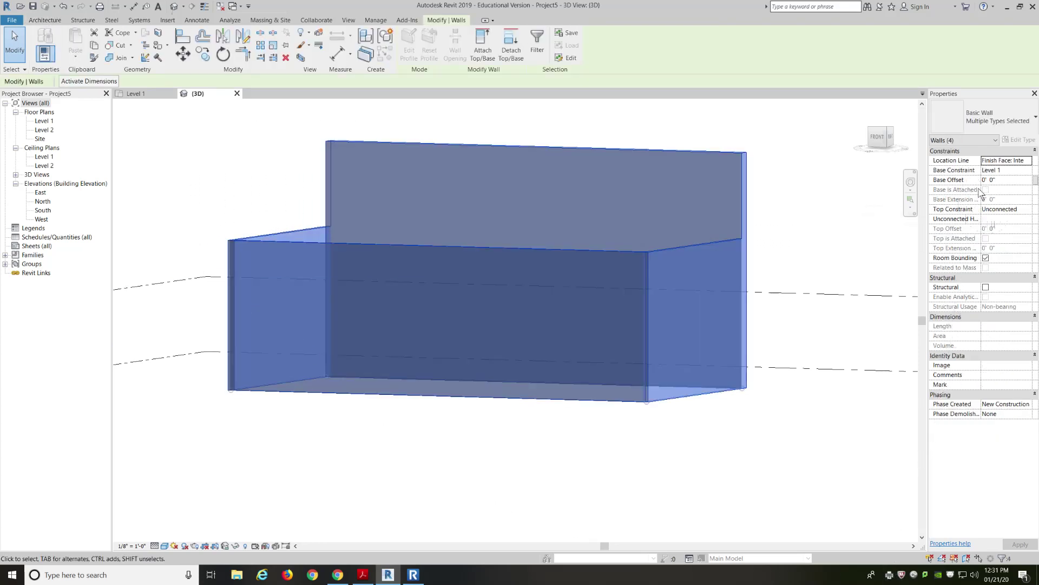
left_click(1021, 210)
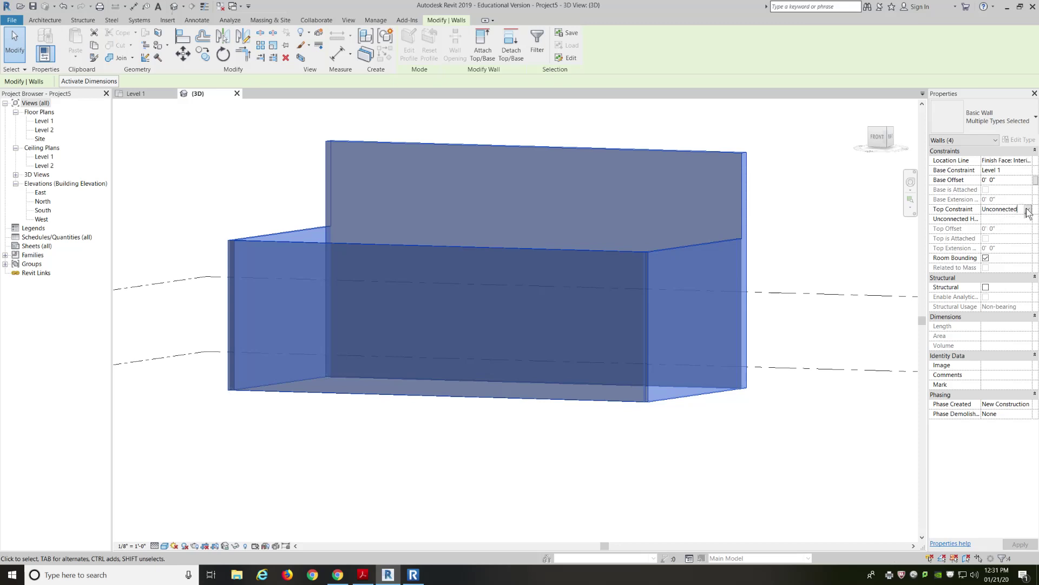
left_click(1028, 210)
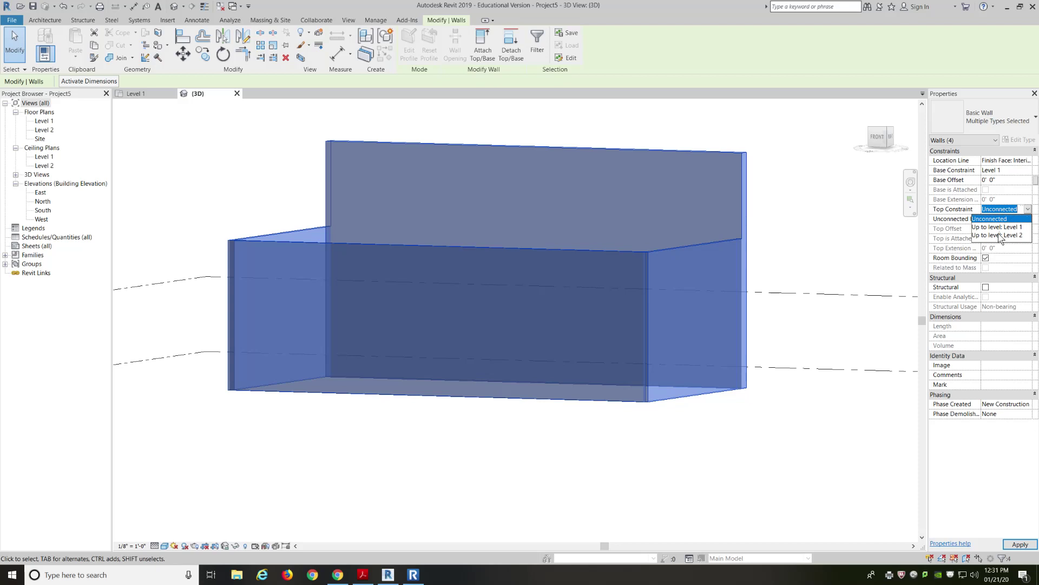
left_click(999, 235)
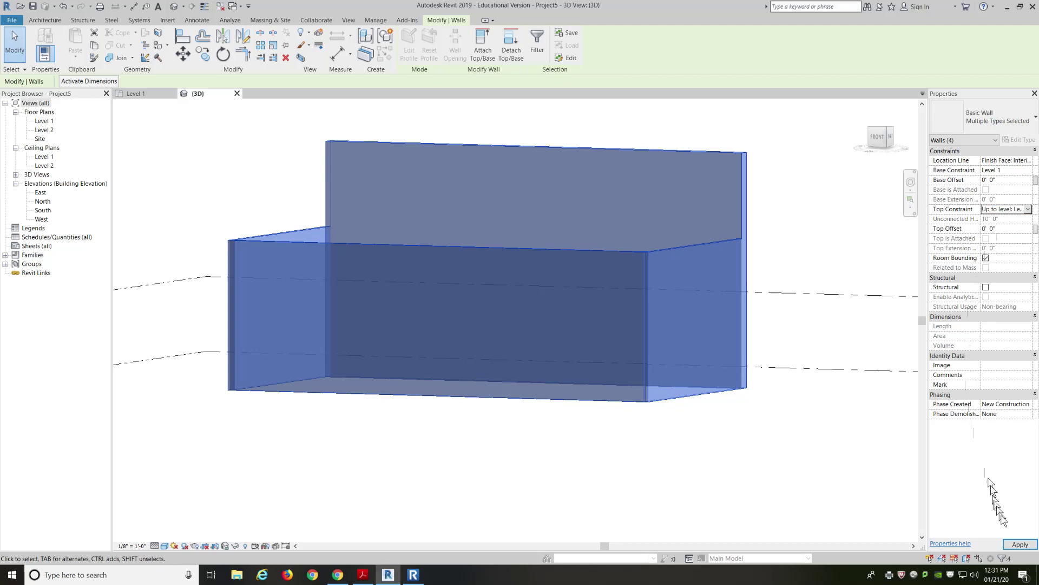
left_click(1013, 541)
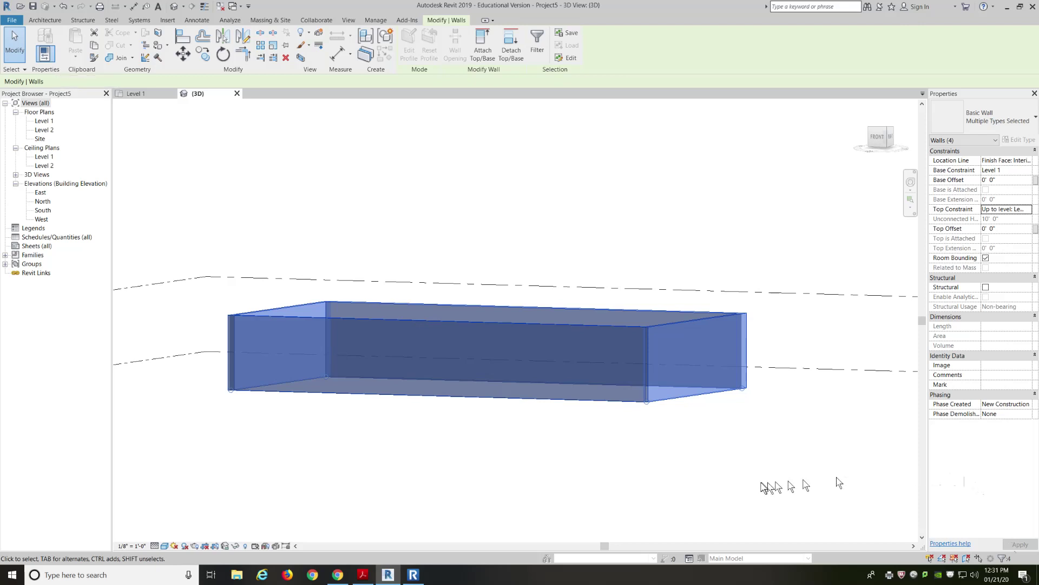
left_click(619, 459)
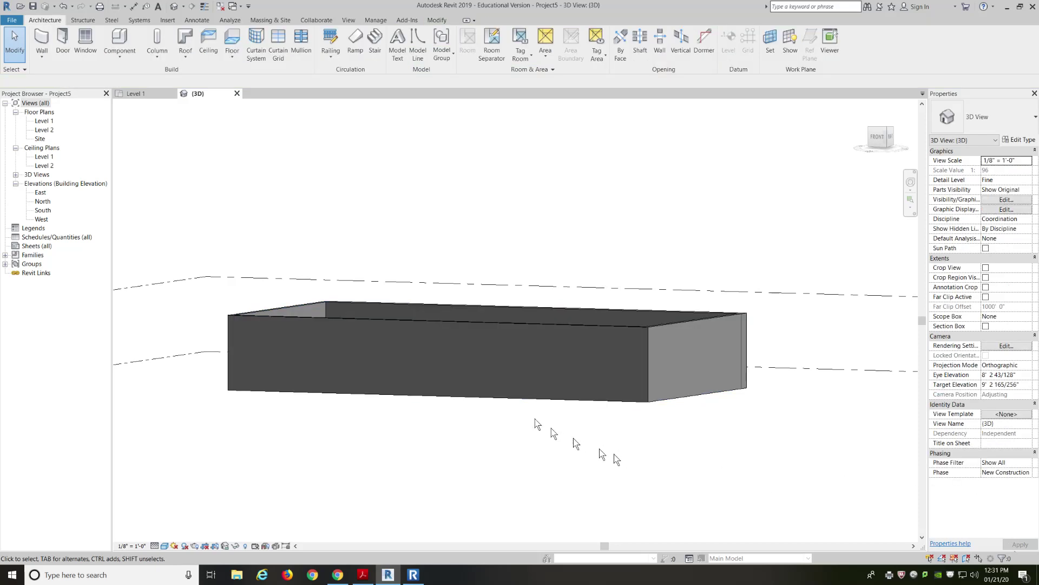
Step: Examine the Level 1 and Level 2 markers and their elevations in the 3D view
scroll(474, 387, "down", 2)
scroll(474, 389, "down", 2)
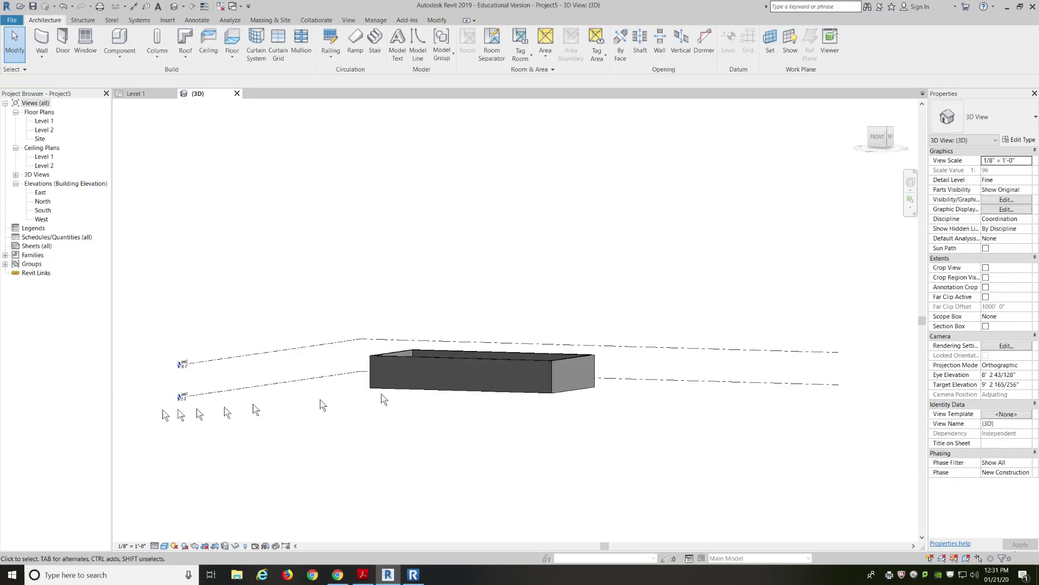
scroll(140, 411, "up", 2)
scroll(192, 403, "up", 4)
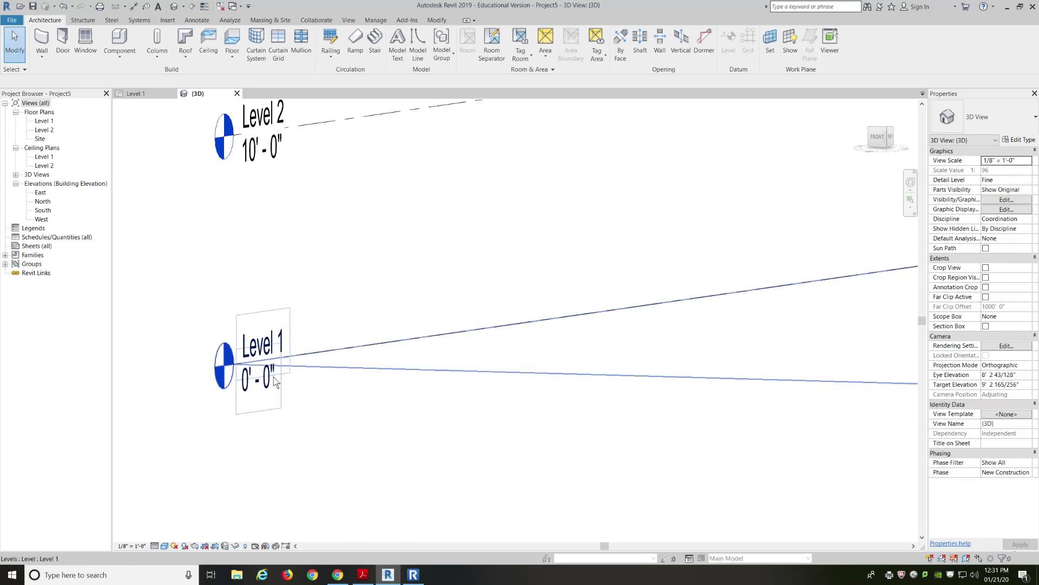
scroll(275, 381, "down", 5)
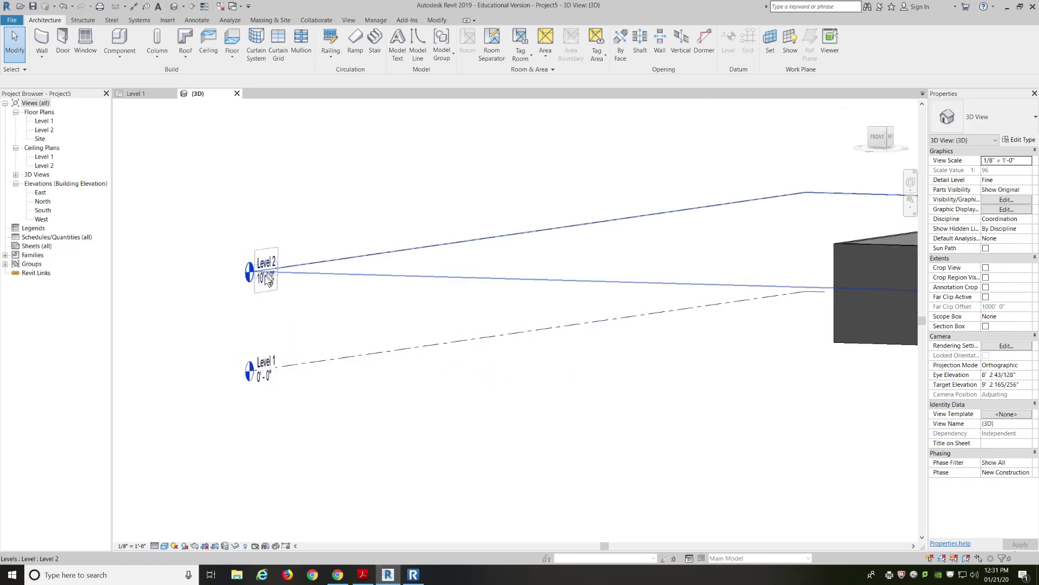
scroll(274, 323, "down", 2)
scroll(276, 322, "down", 2)
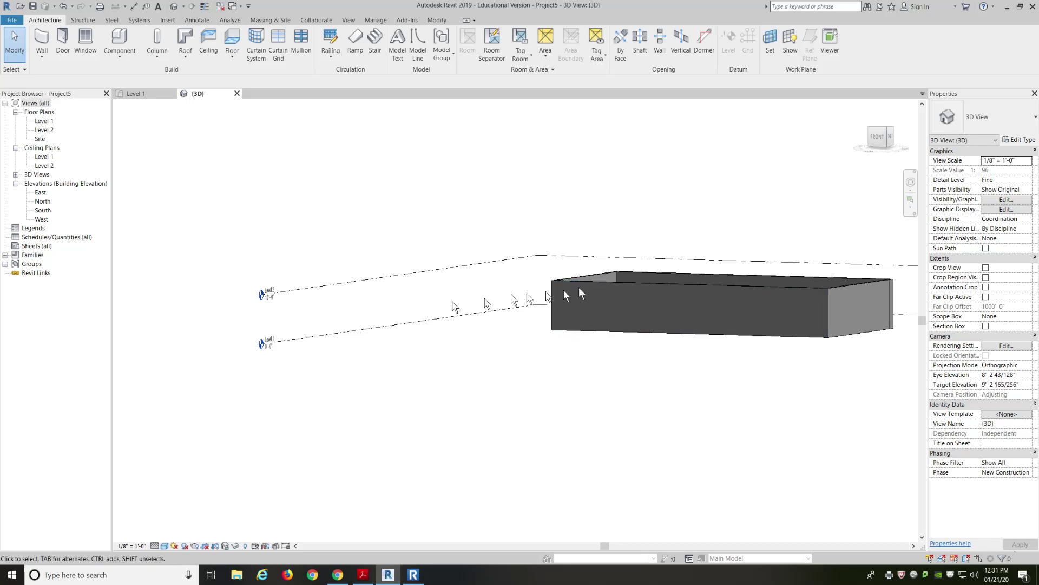
Step: Set the elevation of Level 2 to 15' so the constrained walls follow it
left_click(271, 303)
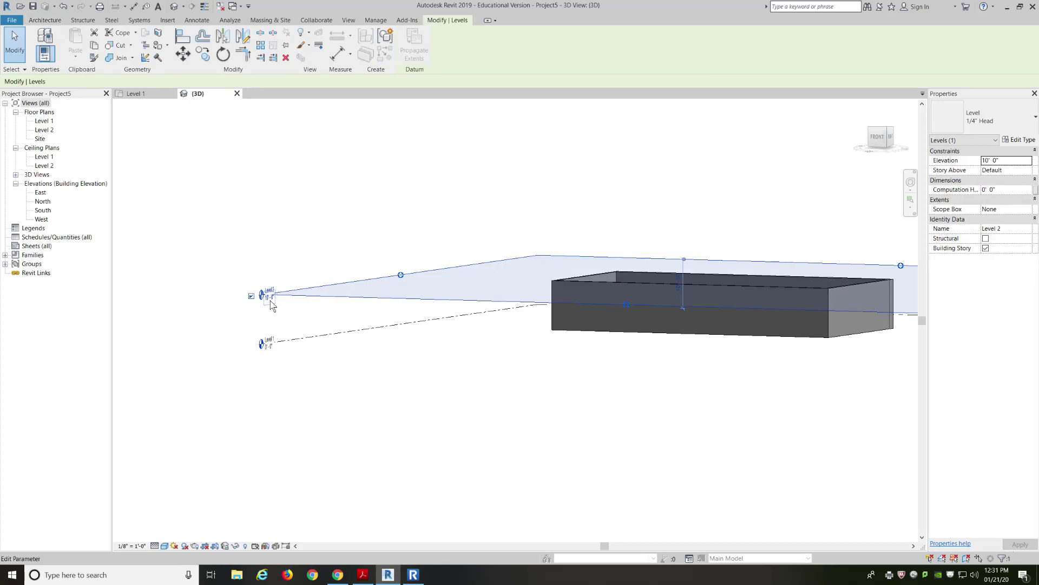
left_click(269, 299)
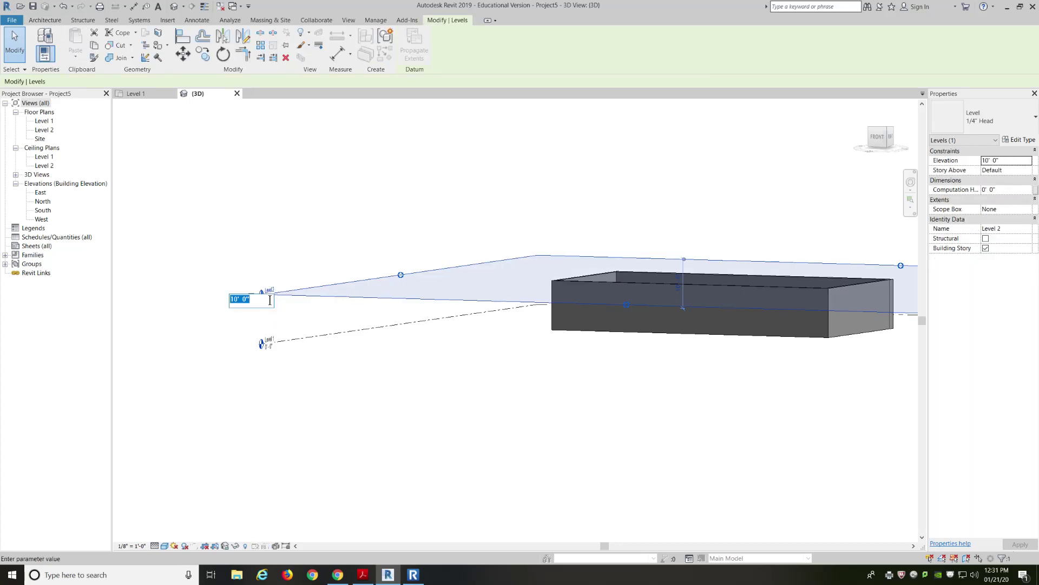
type("2")
type("5'")
key("Return")
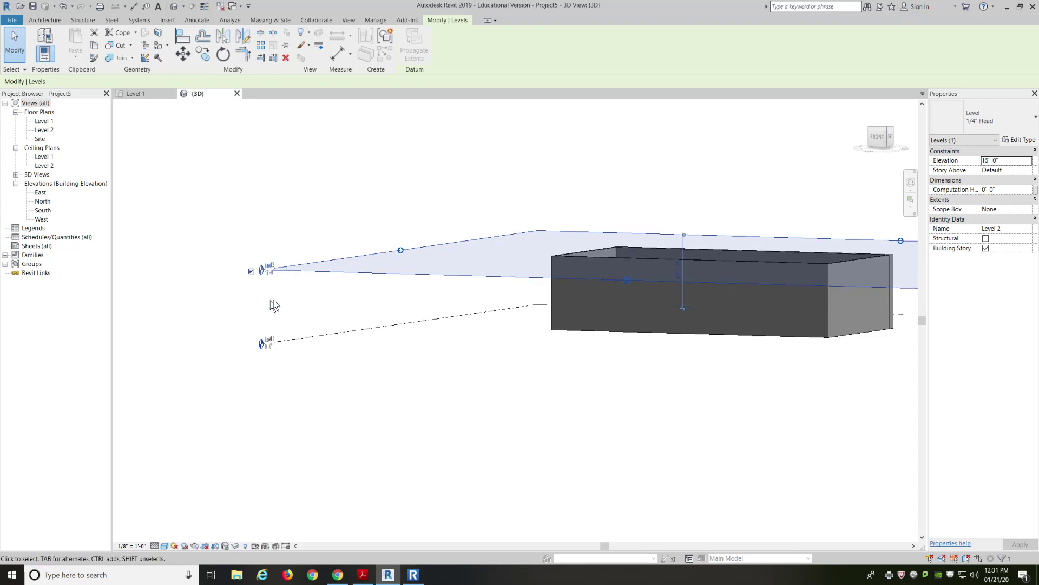
left_click(398, 368)
Step: Set the elevation of Level 2 back to 10'
middle_click_drag(689, 314, 622, 350, "shift")
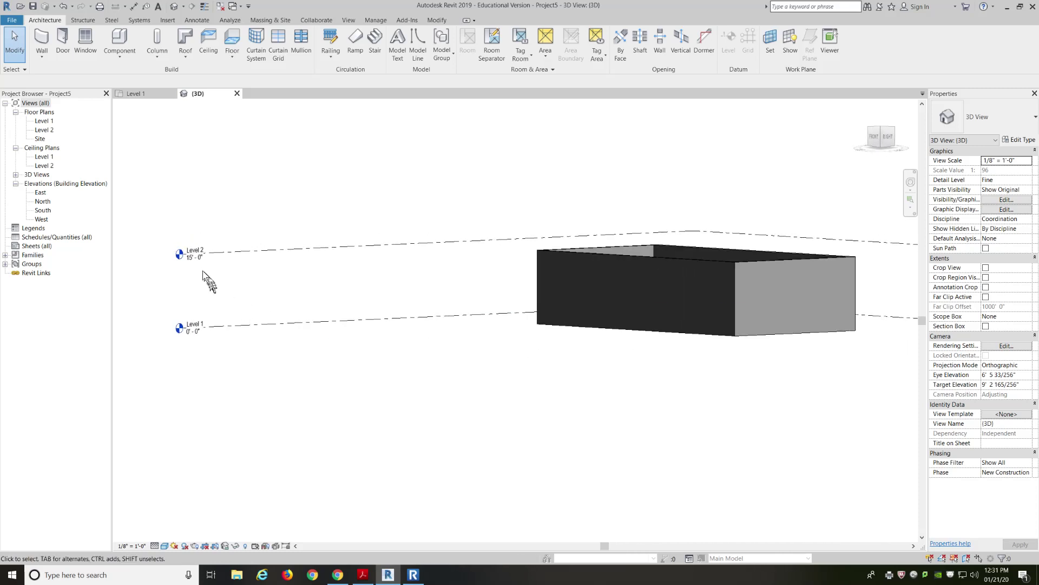
left_click(194, 256)
left_click(192, 259)
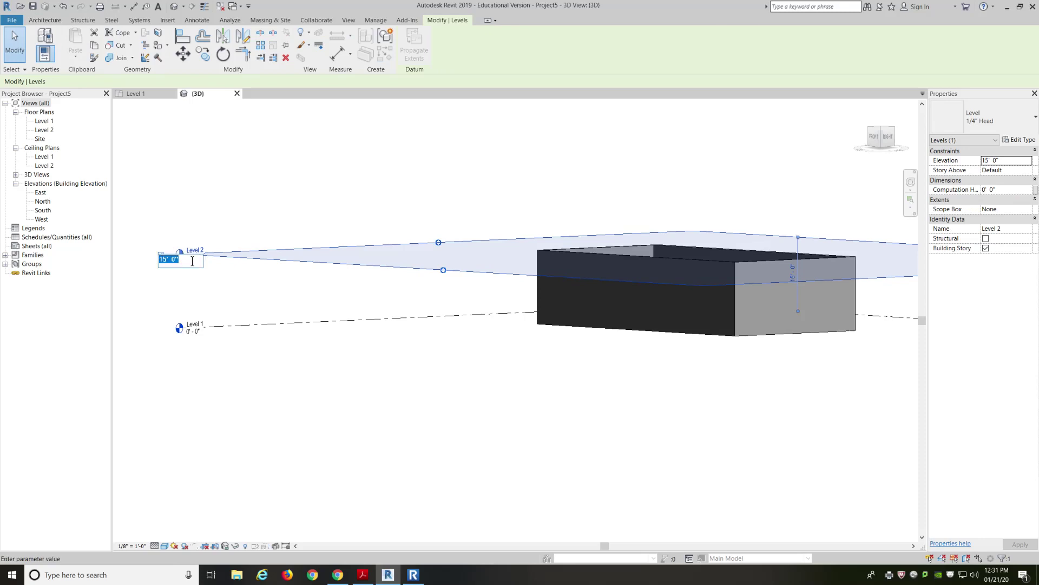
key("Return")
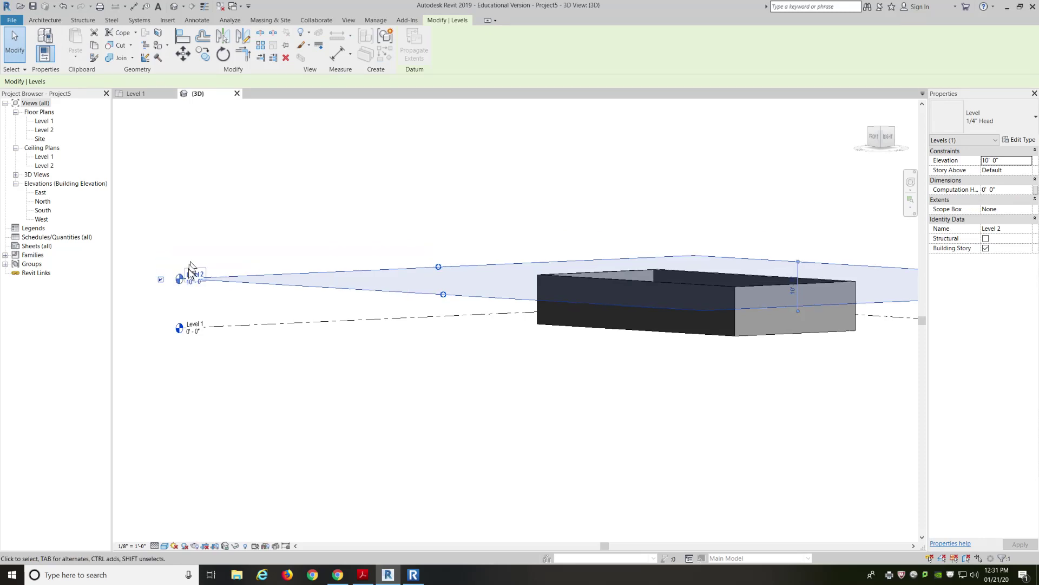
left_click(482, 389)
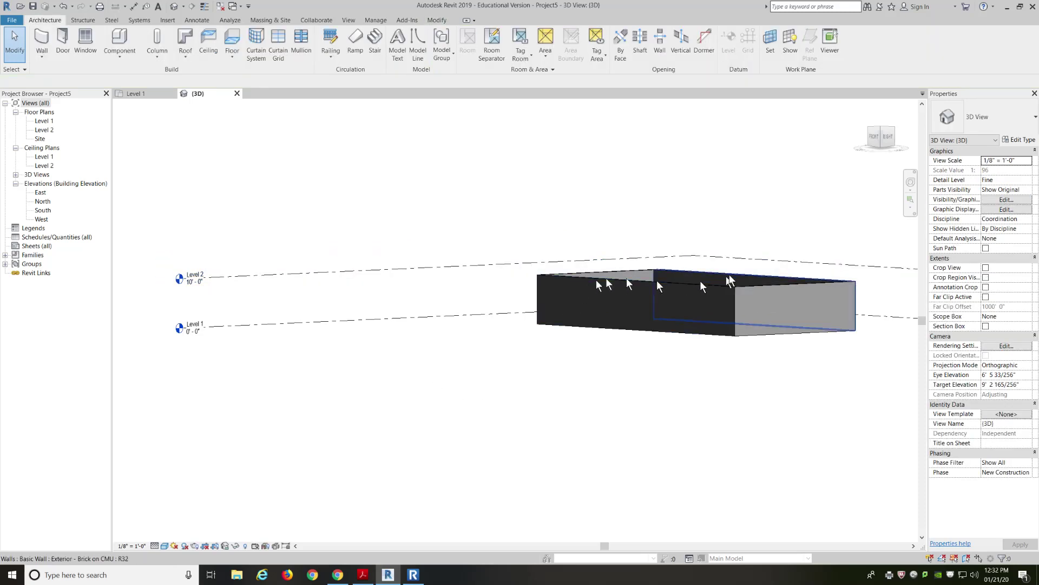
Step: Set the base offset of the long wall on the building's back side to 1'
middle_click_drag(562, 357, 574, 403, "shift")
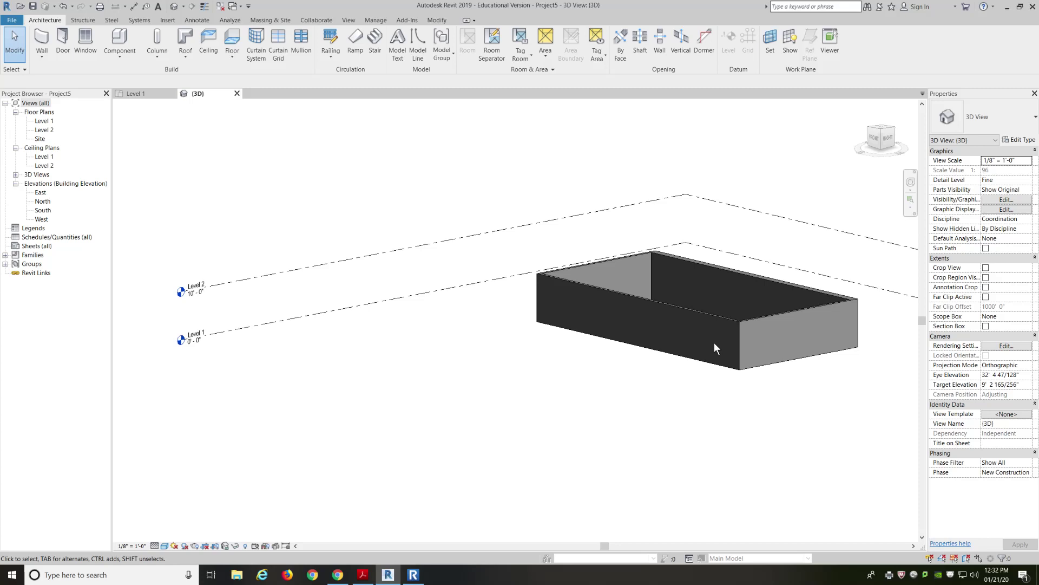
middle_click_drag(682, 374, 568, 389, "shift")
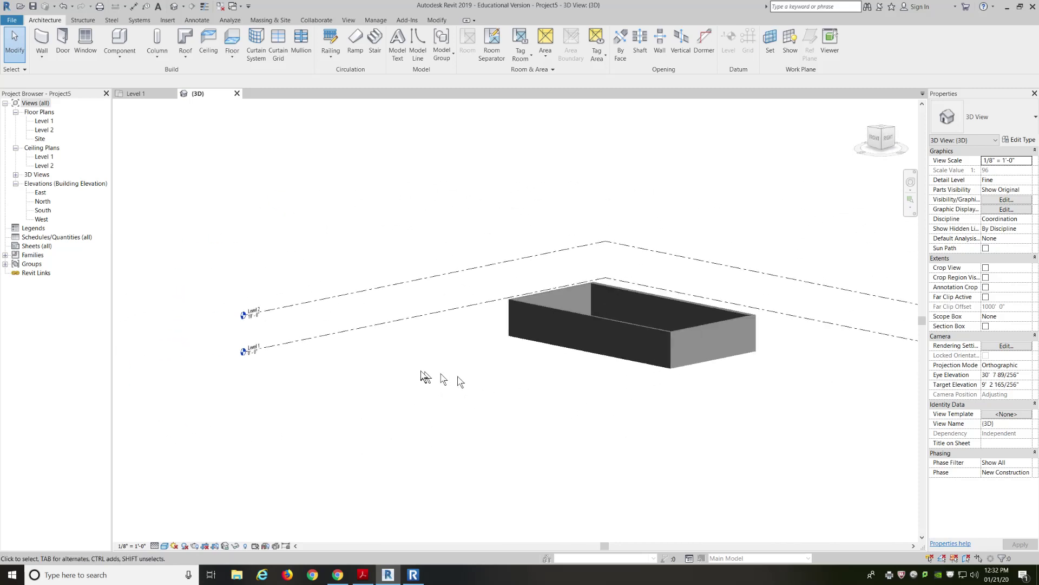
middle_click_drag(425, 376, 569, 422, "shift")
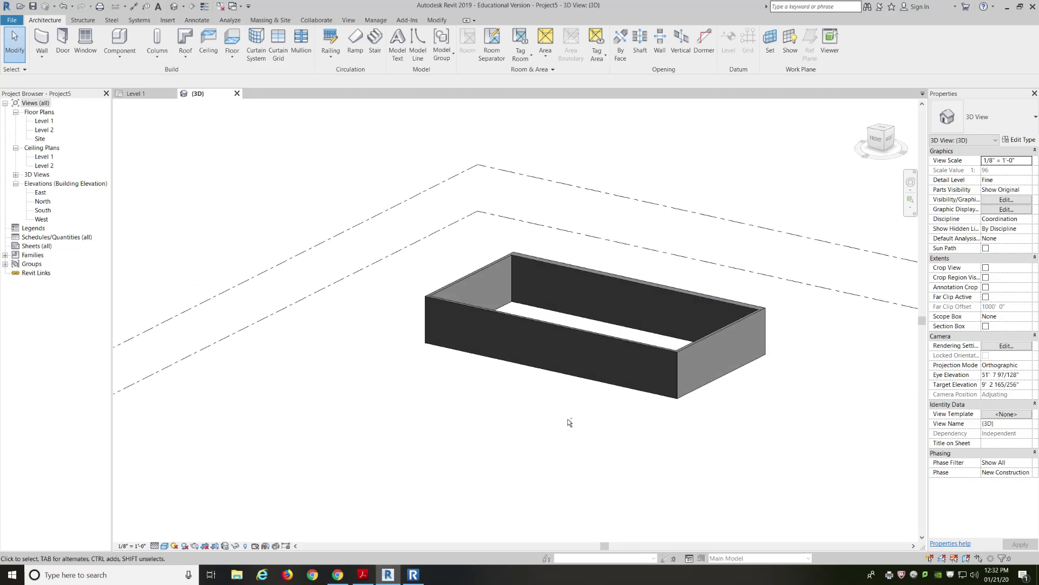
left_click(617, 279)
middle_click_drag(628, 298, 449, 325, "shift")
left_click(642, 344)
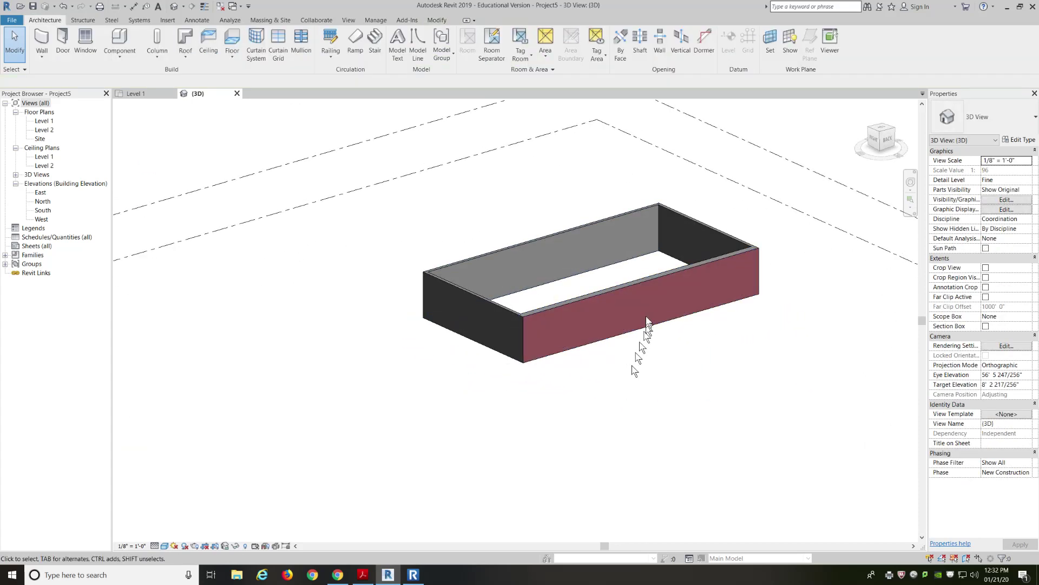
left_click(633, 287)
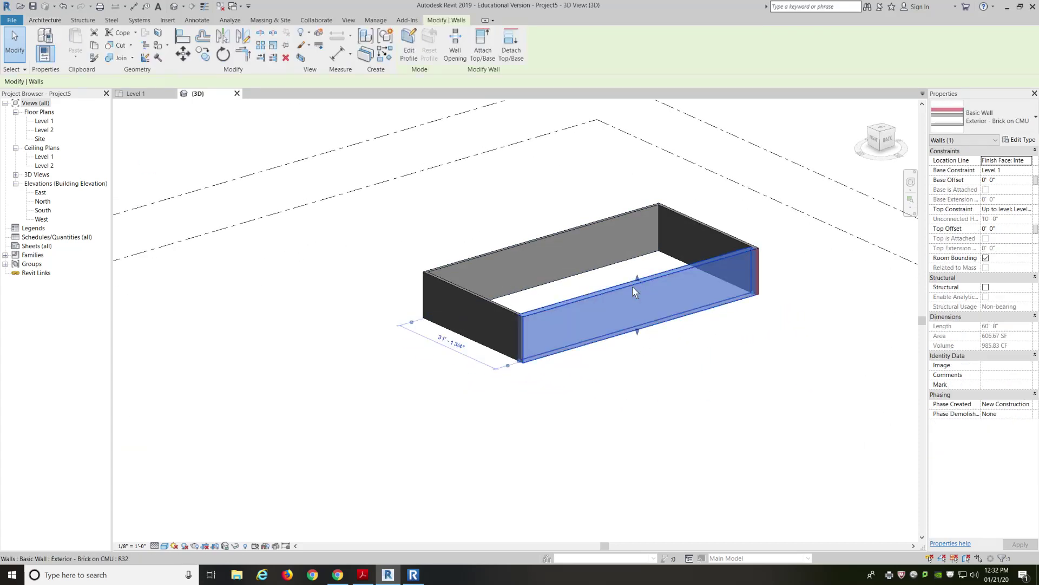
left_click(1000, 180)
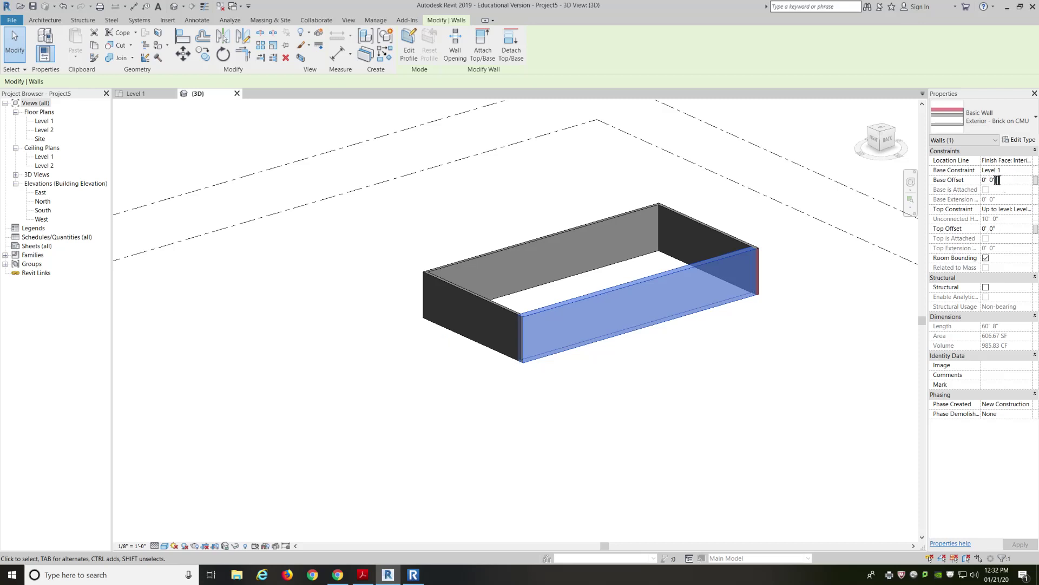
left_click(971, 181)
type("1")
key("Return")
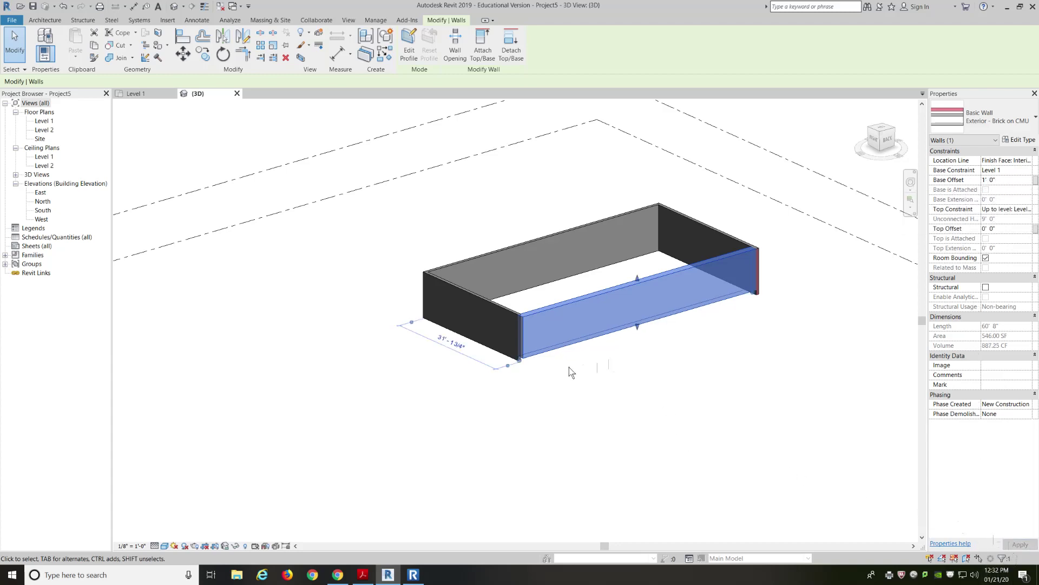
Step: Set the top offset of the same long back wall to 2' so it extends above Level 2
scroll(566, 373, "up", 5)
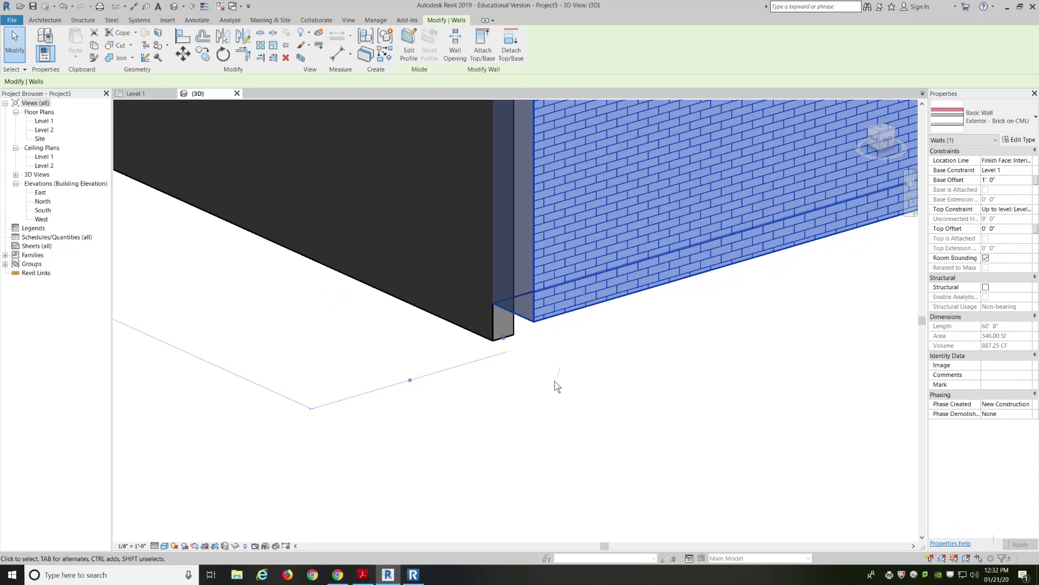
scroll(558, 388, "down", 5)
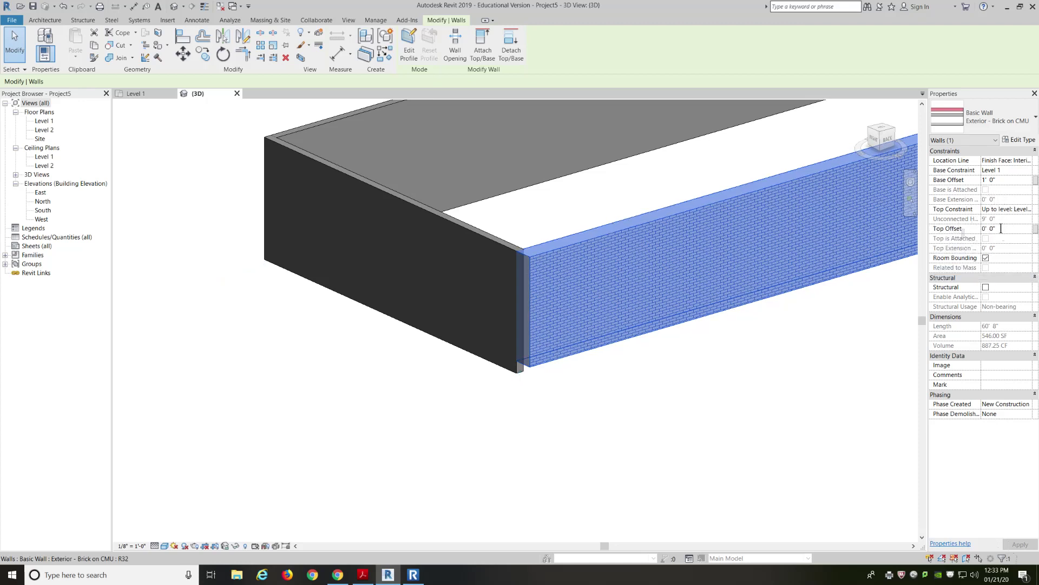
type("2")
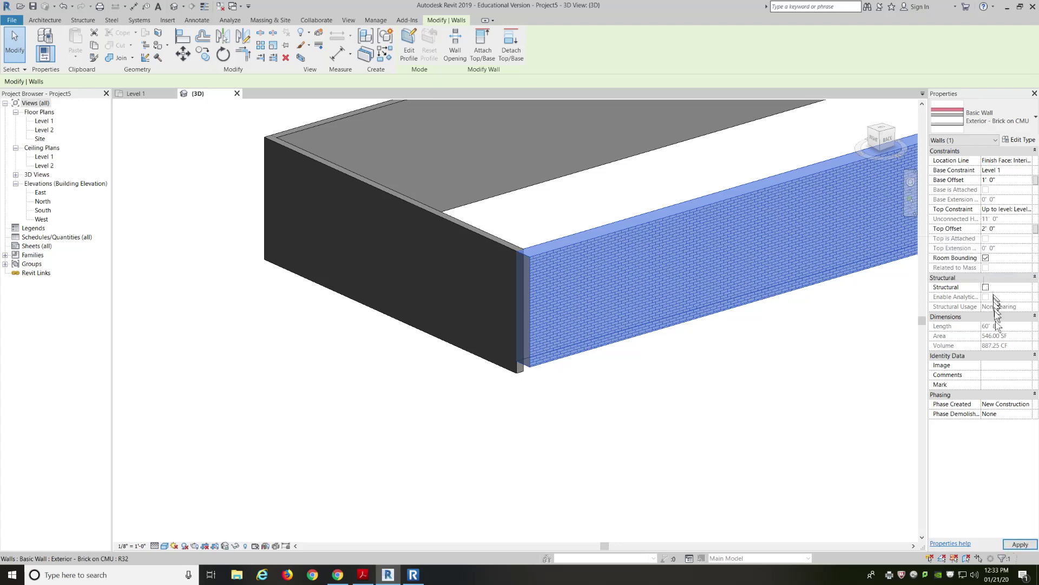
left_click(1018, 545)
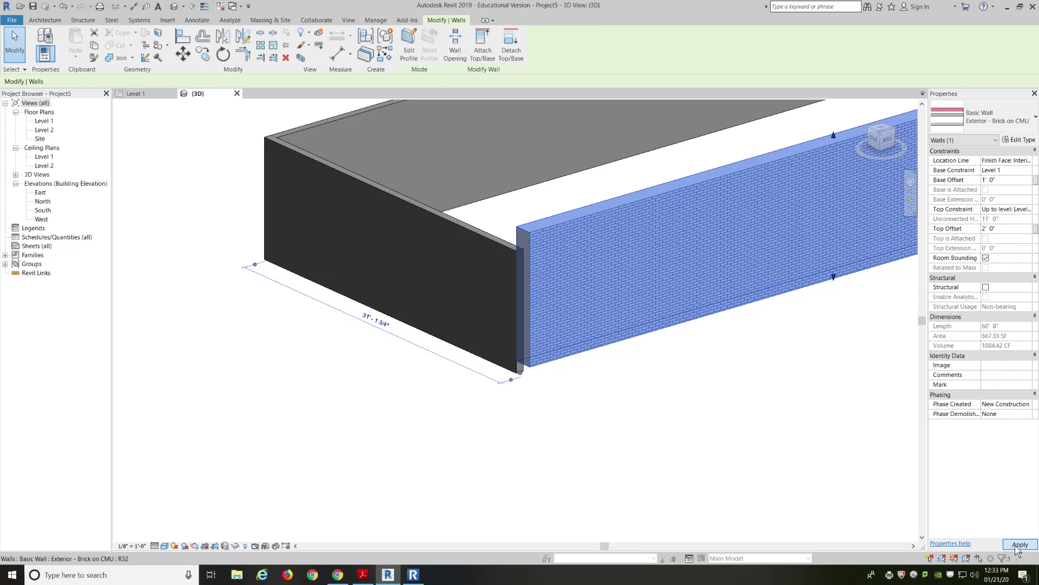
left_click(677, 366)
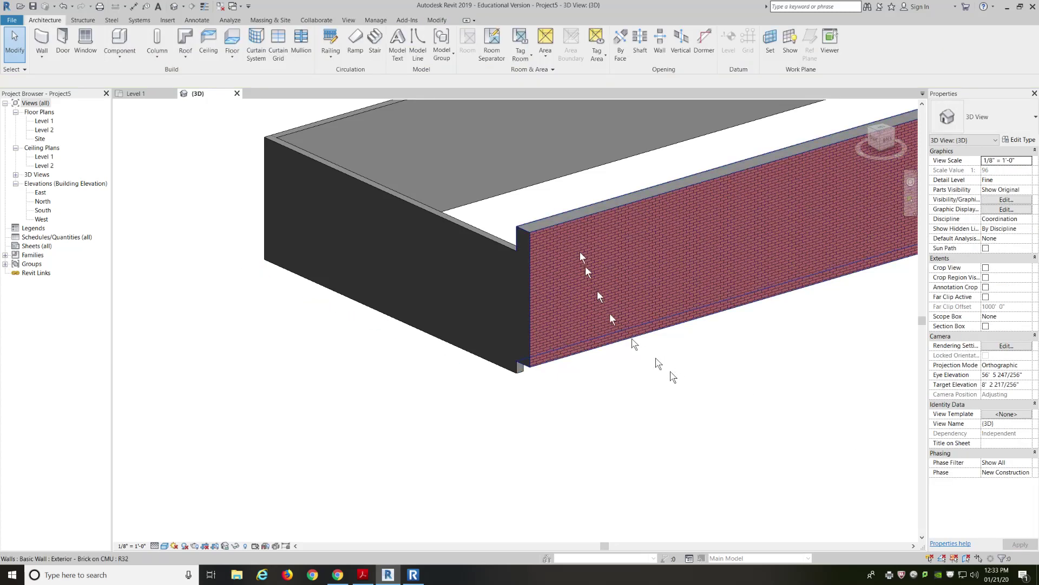
Step: Open the type properties of the long back wall and review the available Basic Wall types
left_click(583, 218)
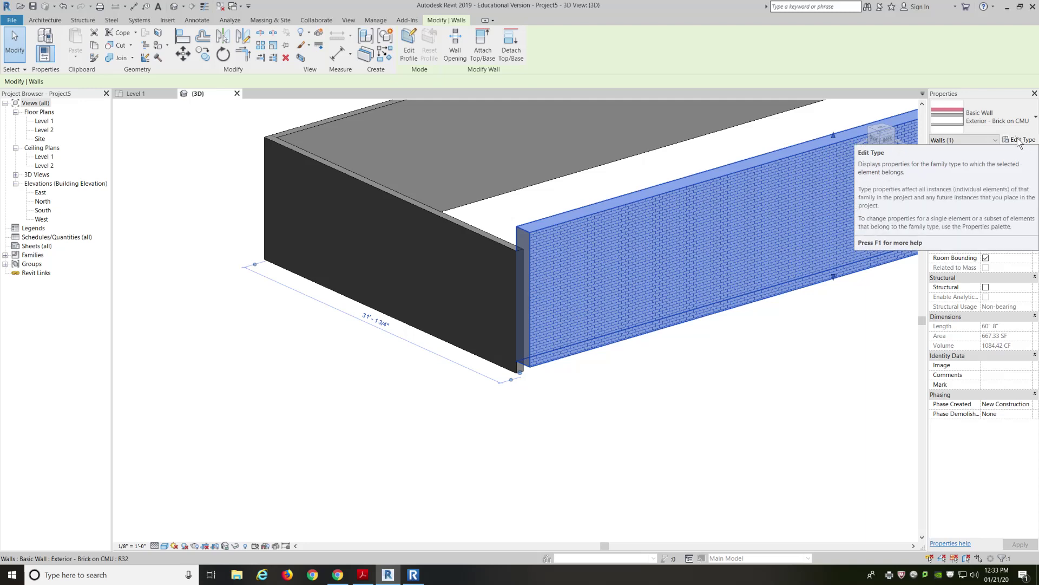
left_click(1018, 139)
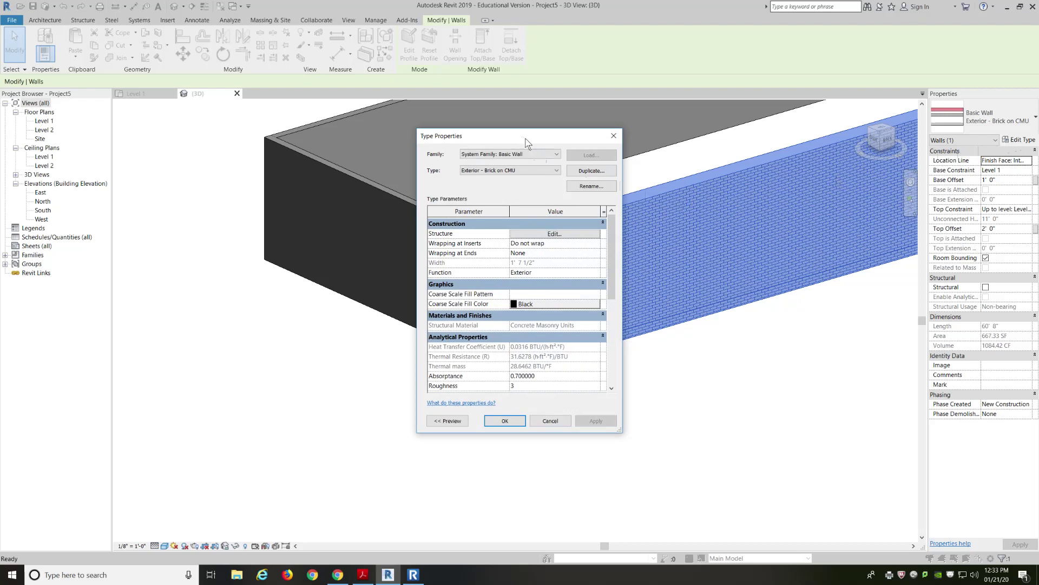
mouse_move(525, 138)
left_mouse_down()
mouse_move(541, 139)
mouse_move(530, 143)
left_mouse_up()
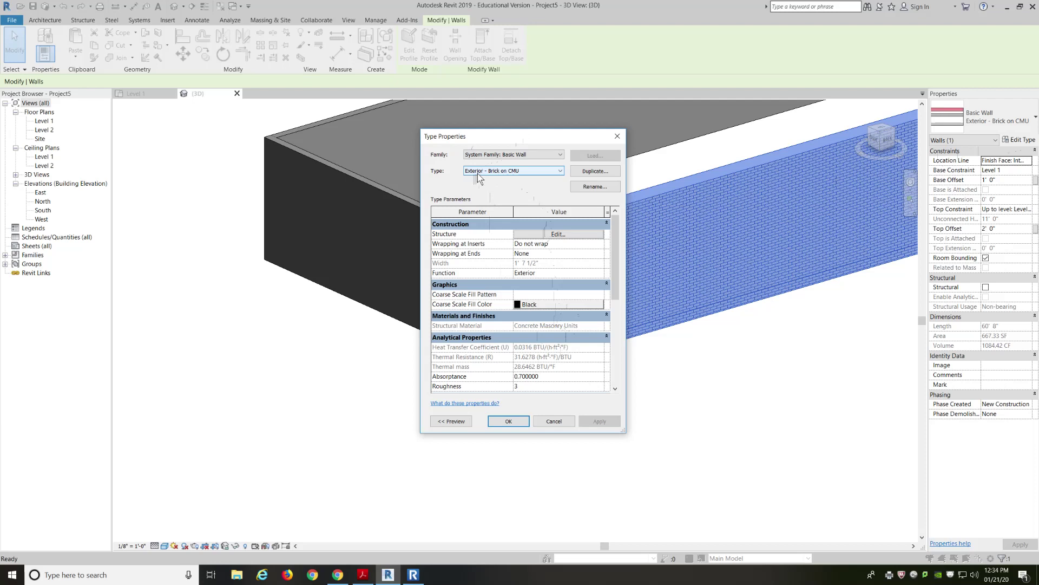
left_click(560, 172)
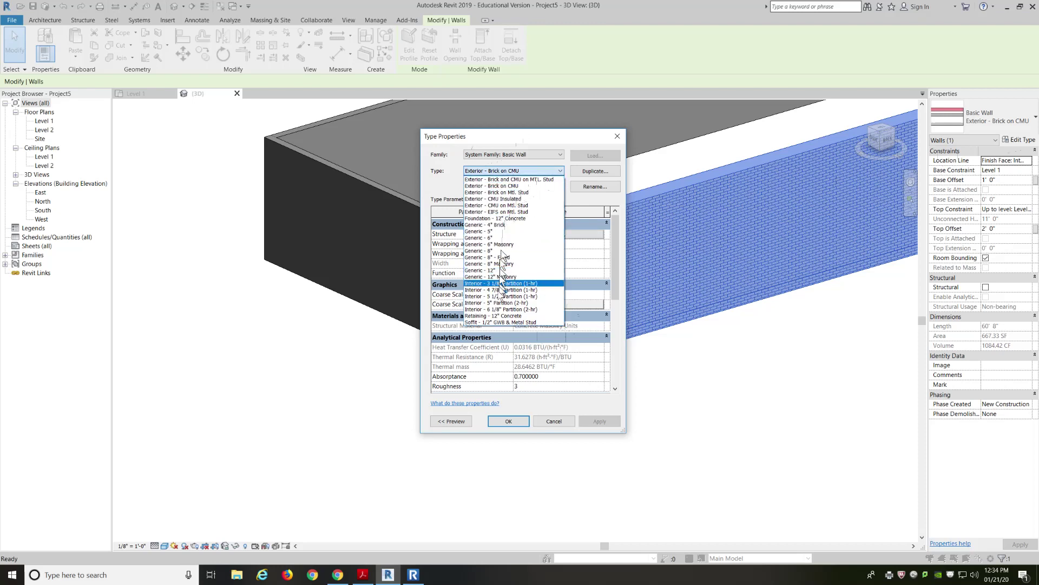
left_click(445, 195)
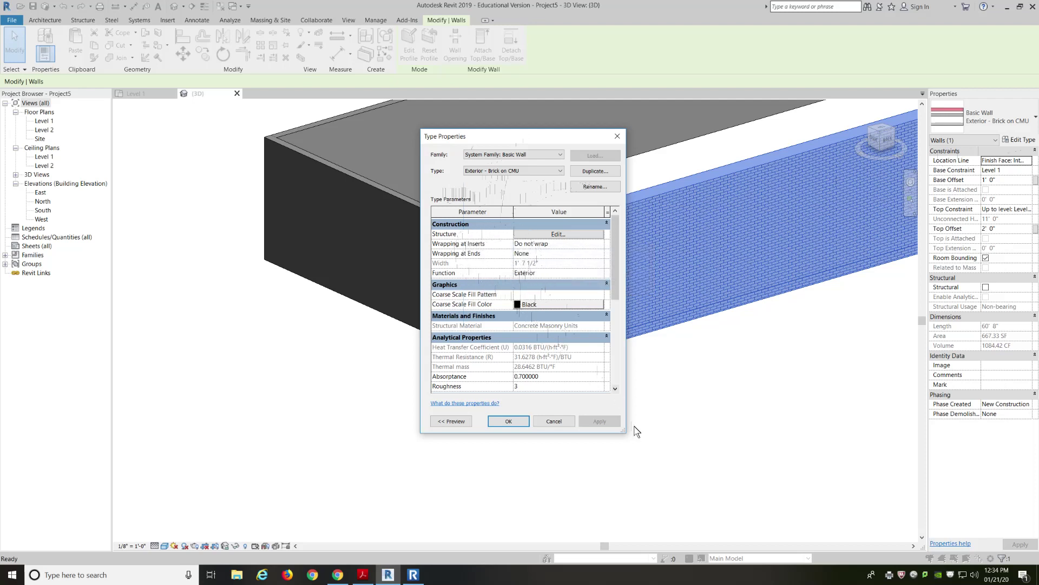
left_click_drag(624, 430, 770, 425)
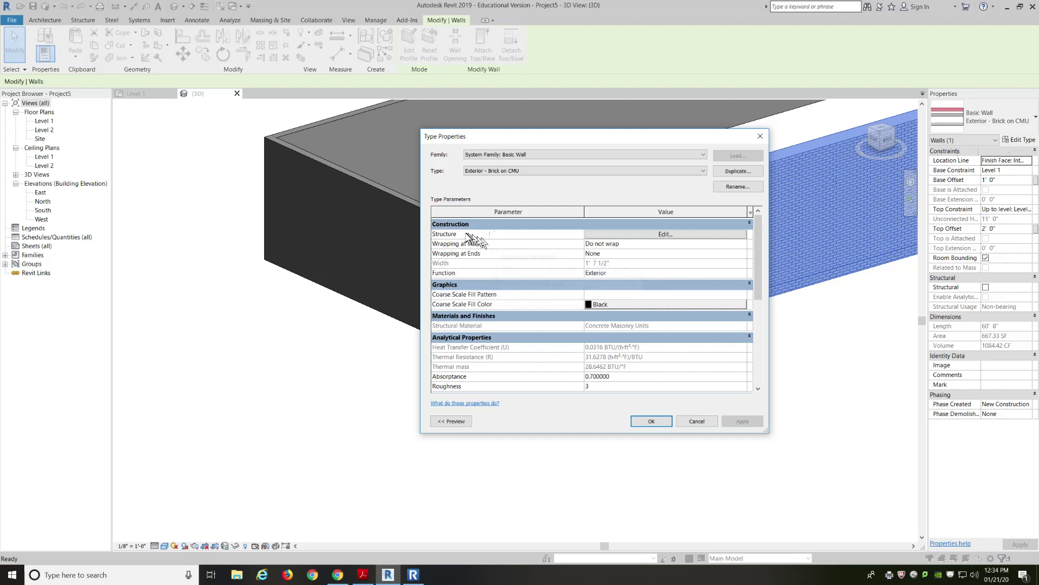
Step: Open the structure of the Exterior - Brick on CMU type and examine each layer's function, material and thickness
left_click(665, 235)
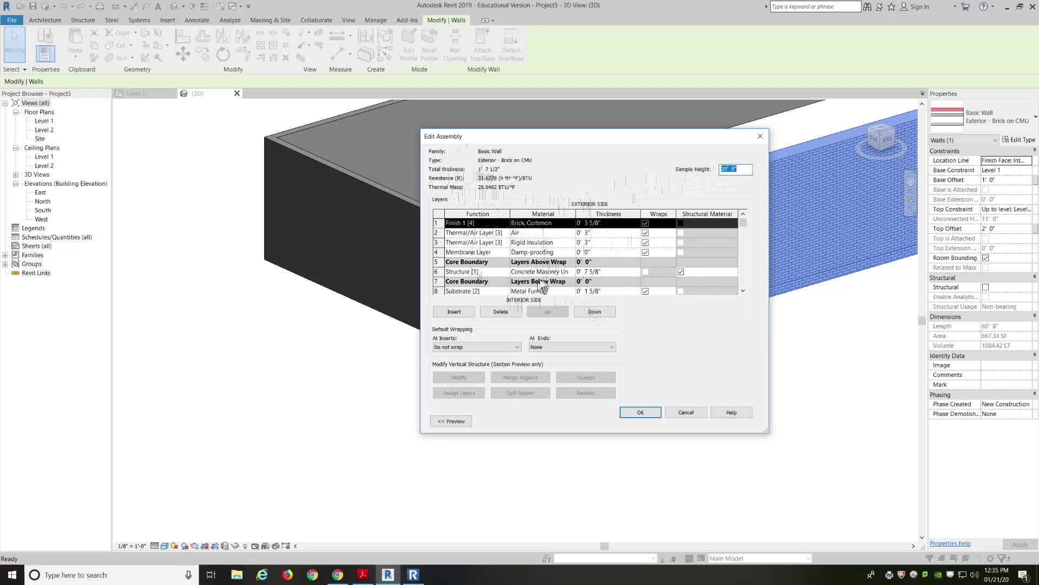
left_click(438, 222)
left_click(476, 233)
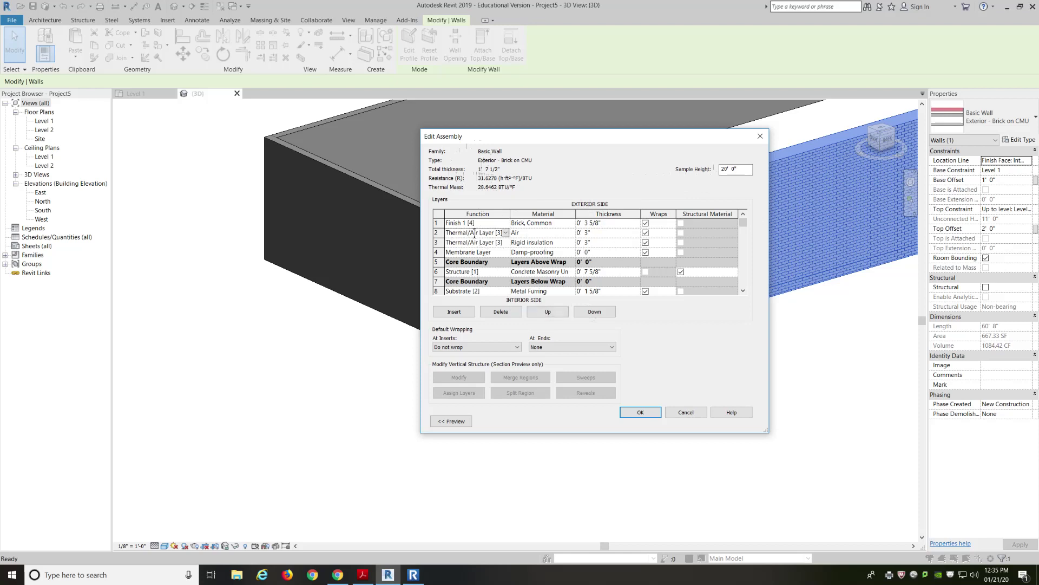
left_click(474, 244)
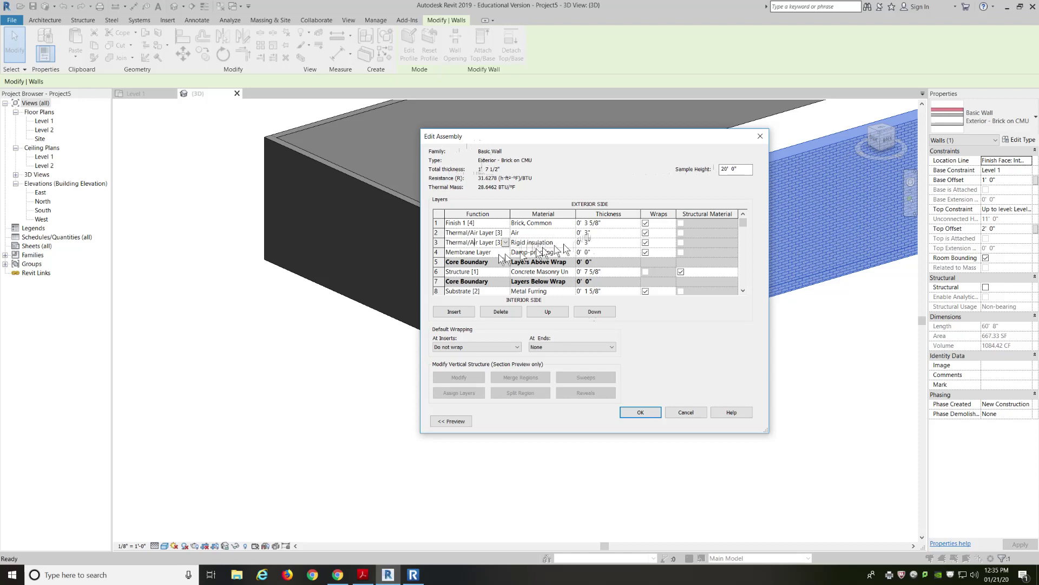
left_click(464, 252)
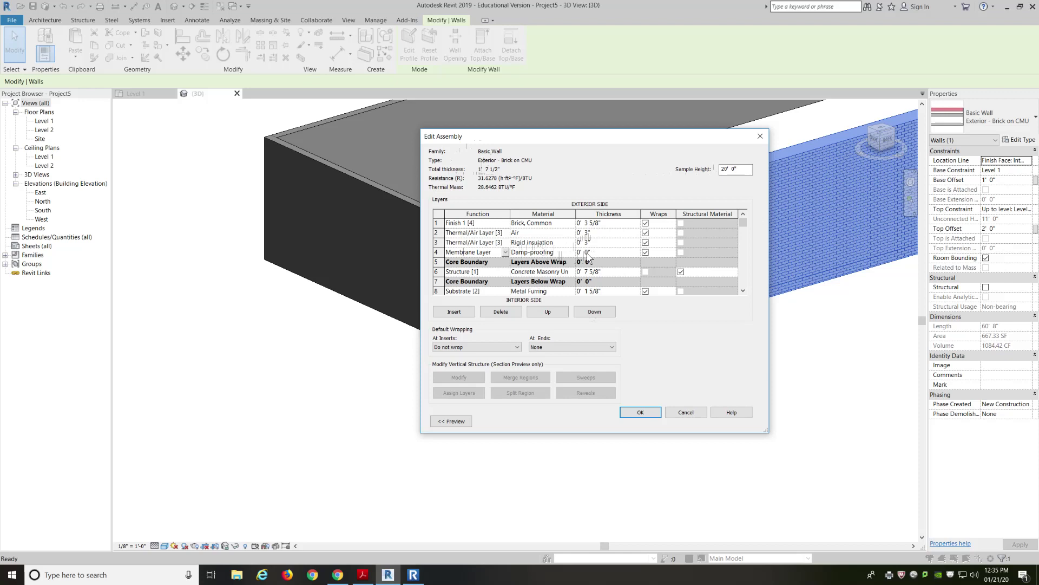
scroll(490, 263, "down", 3)
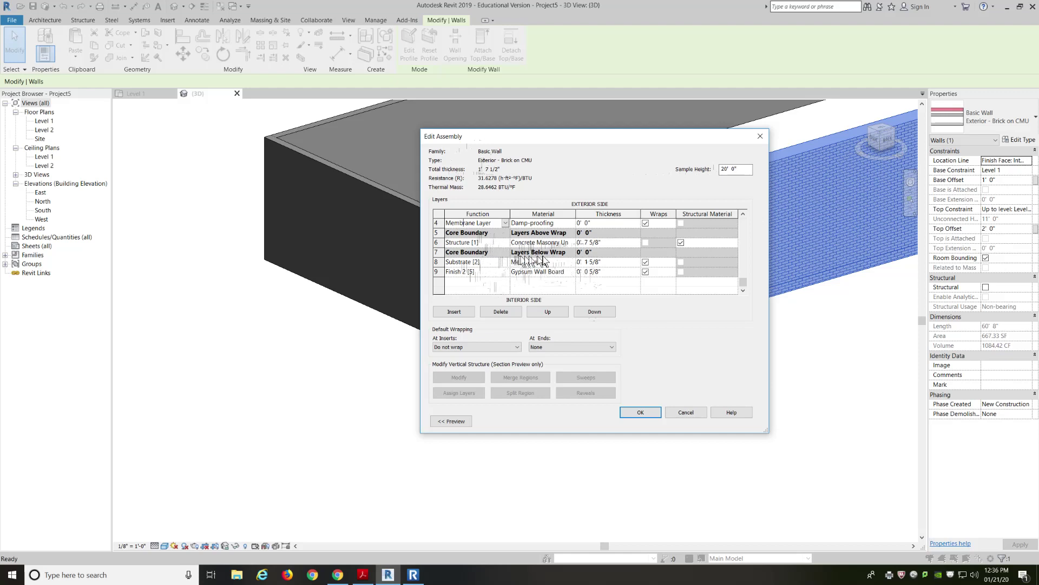
scroll(541, 259, "up", 1)
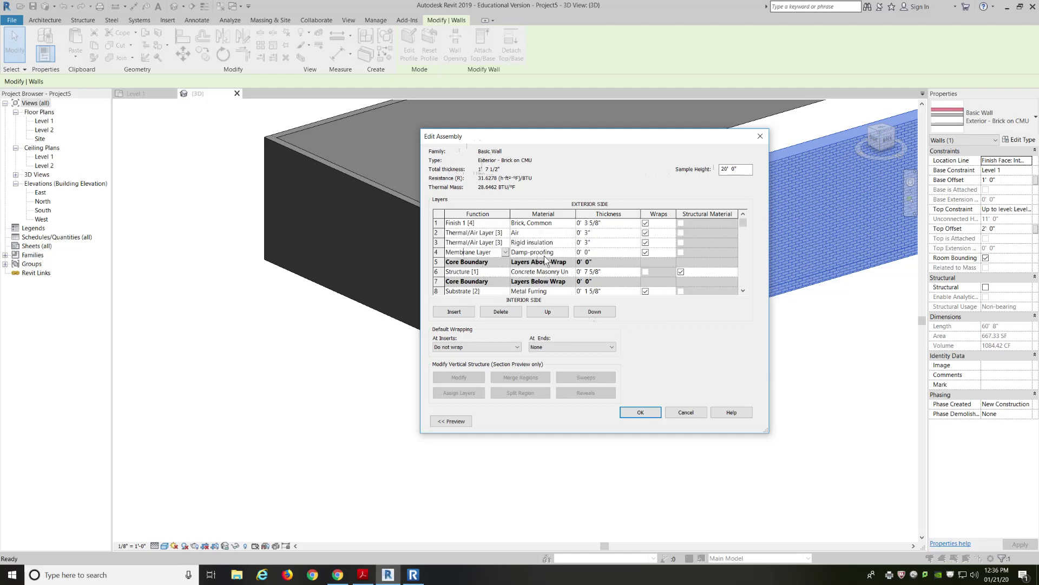
Step: Open the material selection for the Finish 1 [4] layer and browse through the project materials
left_click(559, 223)
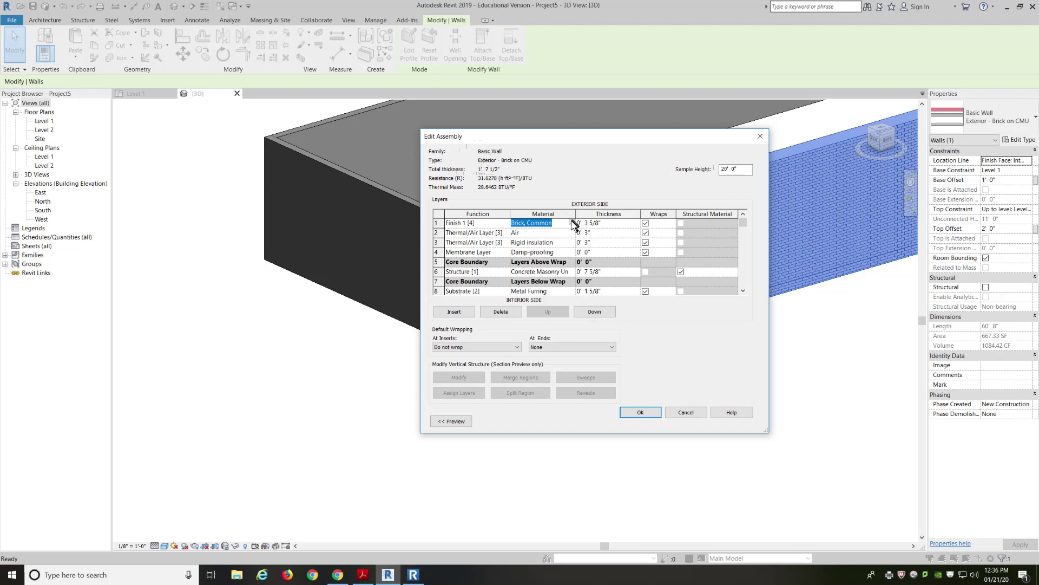
left_click(571, 222)
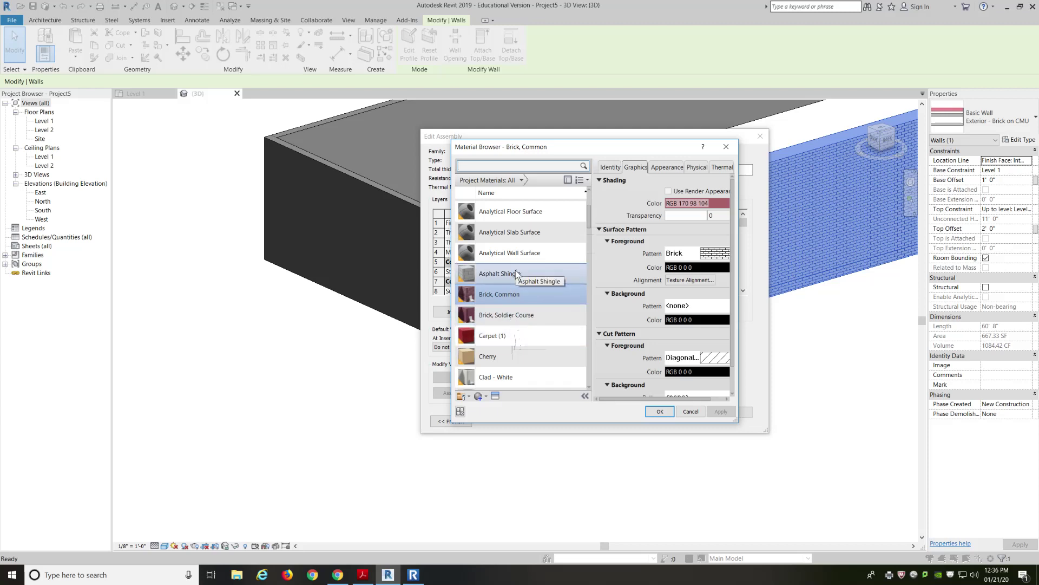
scroll(517, 275, "down", 3)
scroll(515, 268, "down", 1)
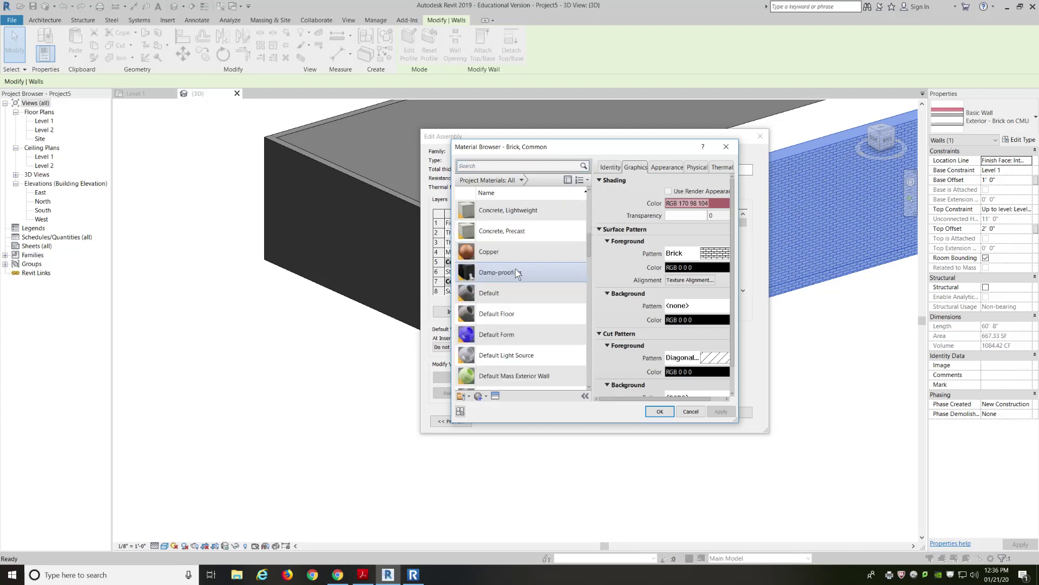
scroll(517, 263, "down", 1)
scroll(518, 259, "down", 2)
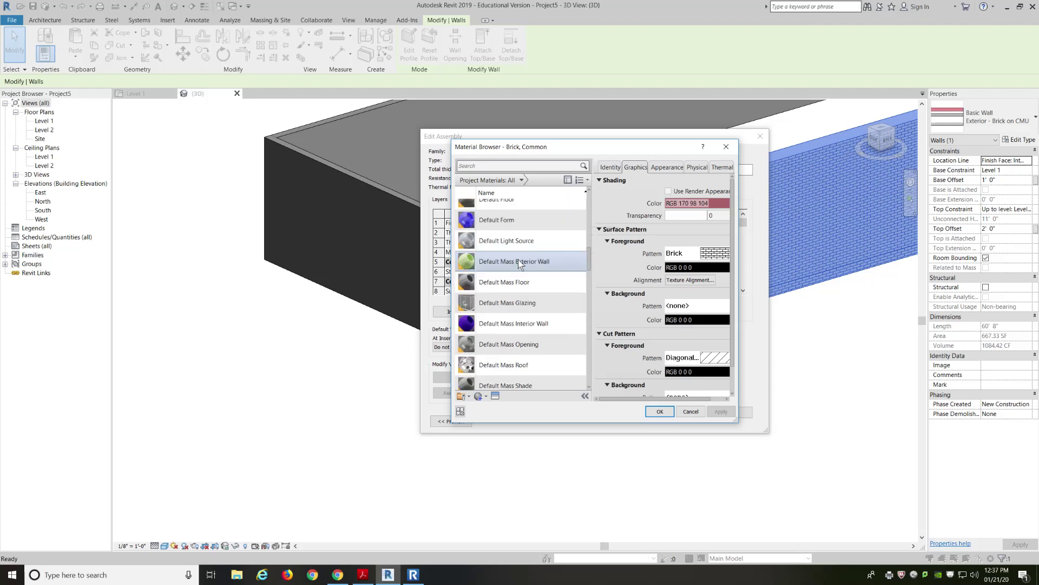
scroll(517, 281, "down", 2)
scroll(519, 286, "down", 1)
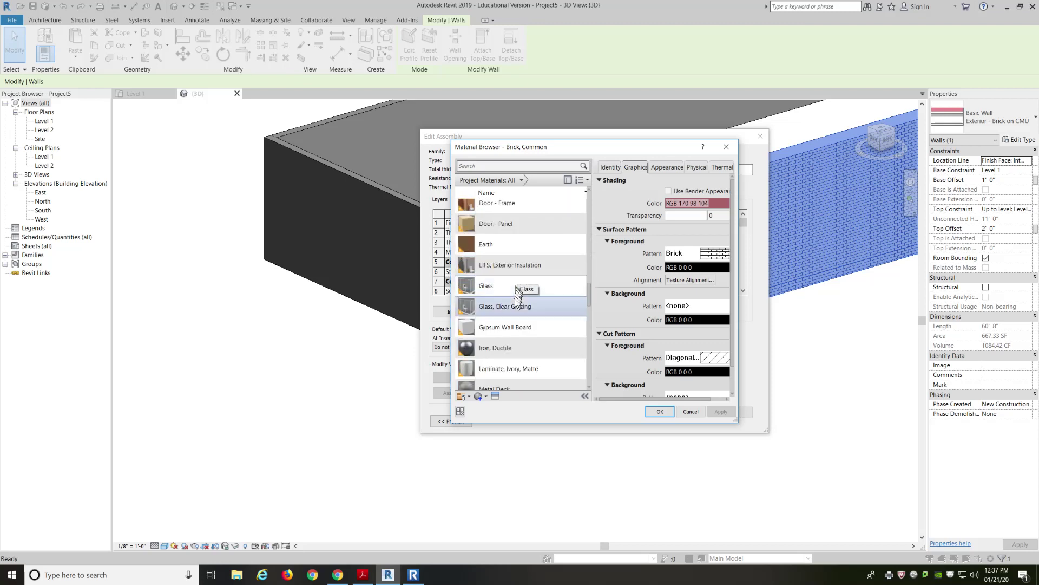
scroll(511, 303, "down", 2)
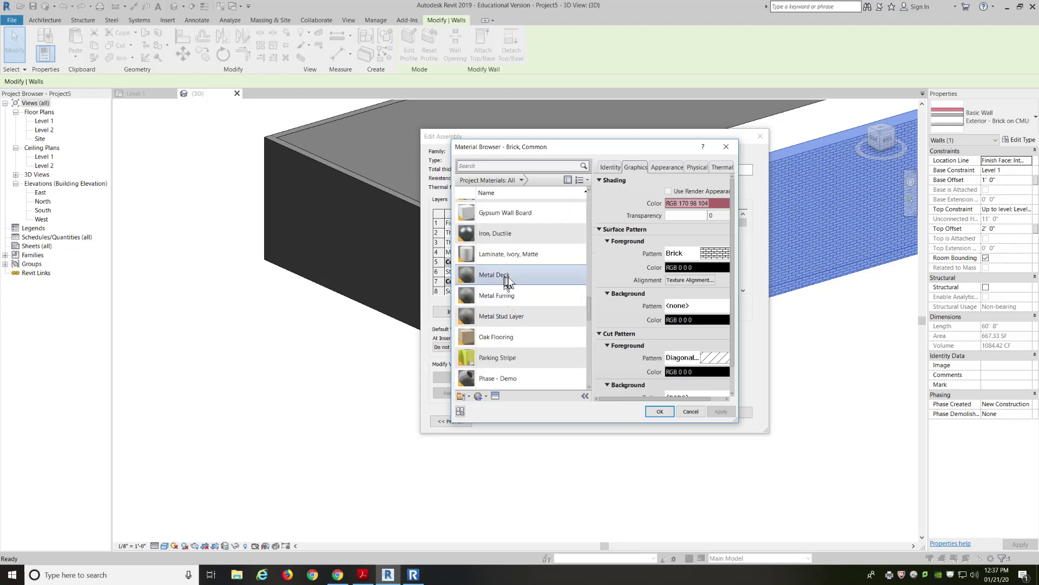
scroll(514, 286, "down", 1)
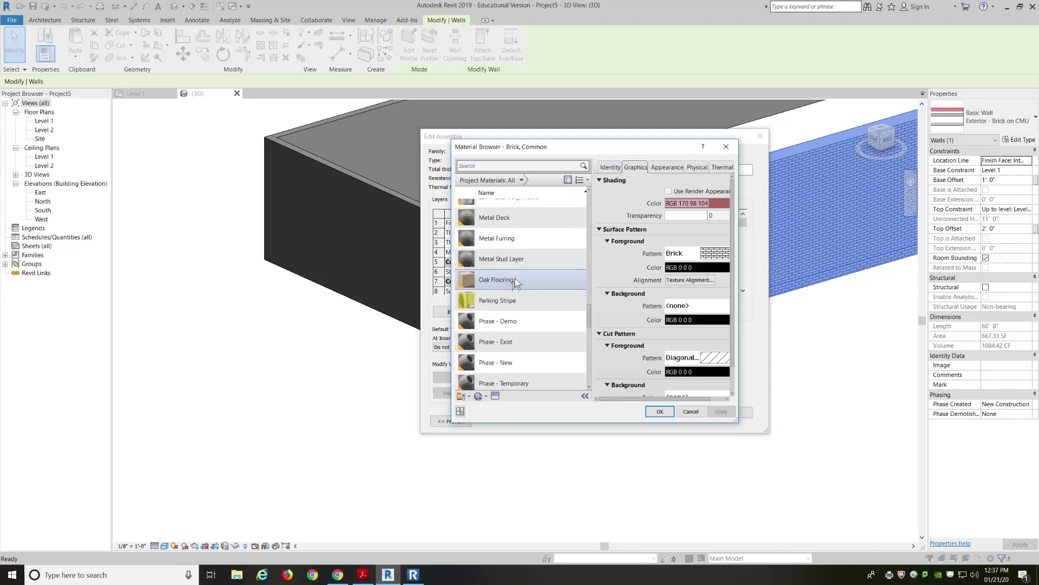
scroll(515, 281, "down", 3)
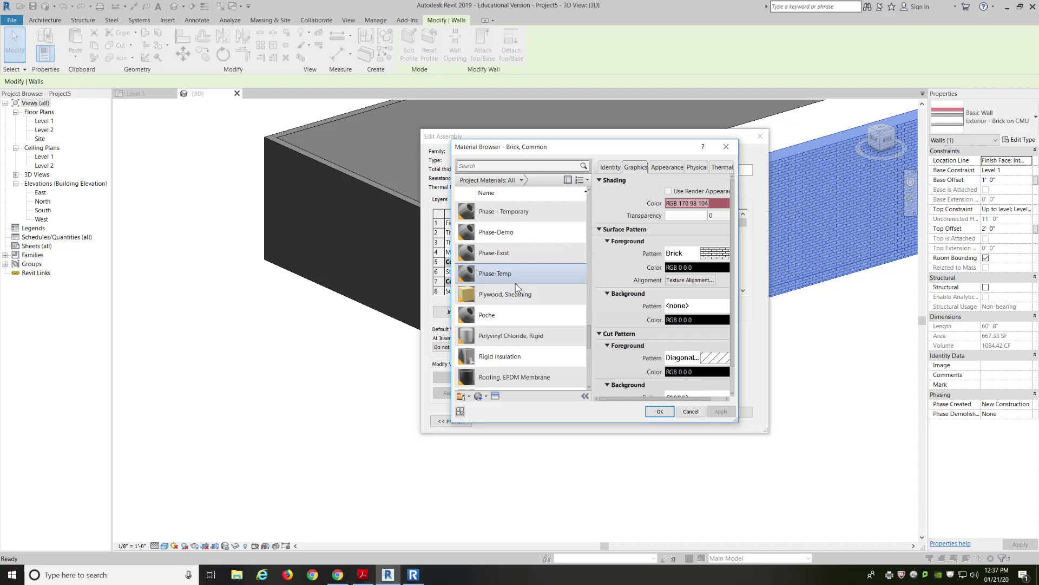
scroll(515, 283, "down", 2)
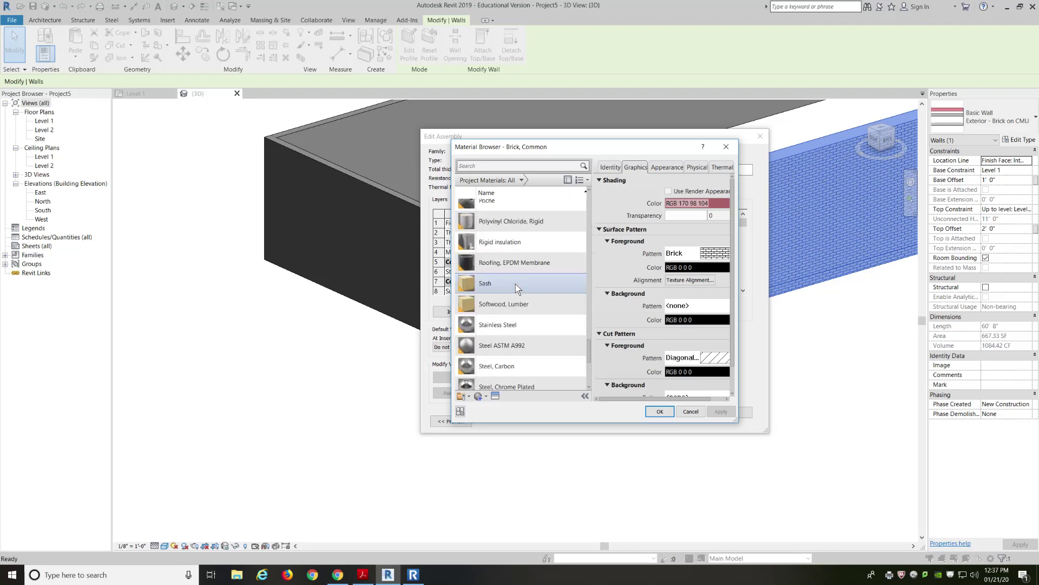
scroll(515, 283, "down", 1)
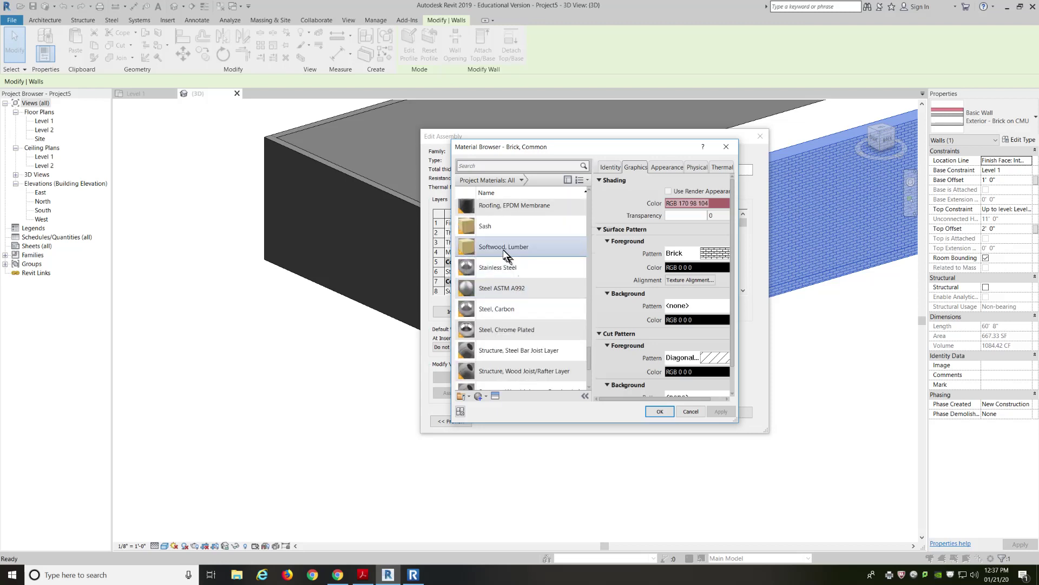
scroll(502, 247, "down", 2)
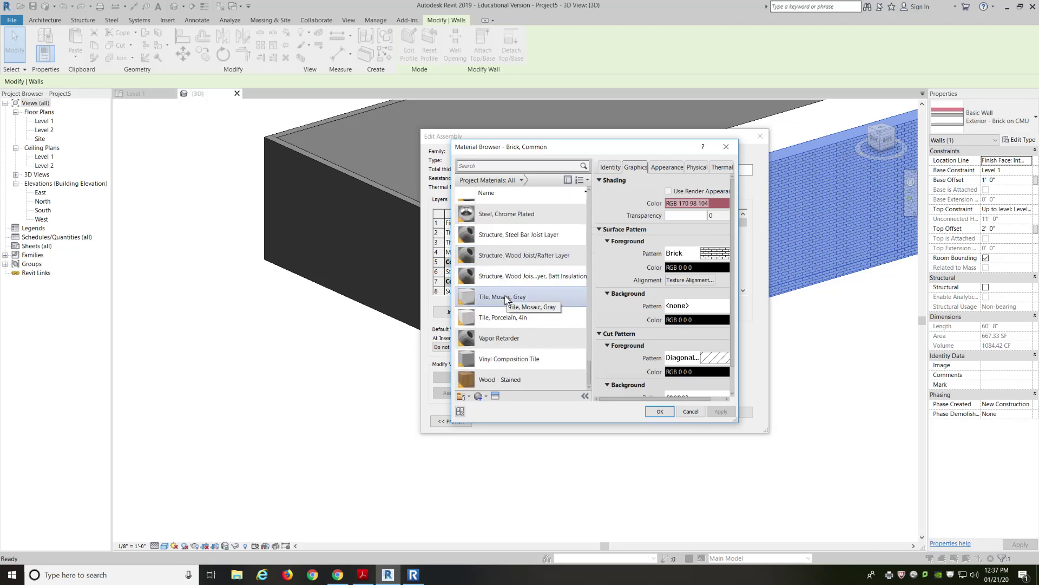
Step: Assign Tile, Mosaic, Gray to the Finish 1 [4] layer and set its thickness to 1/2"
left_click(498, 301)
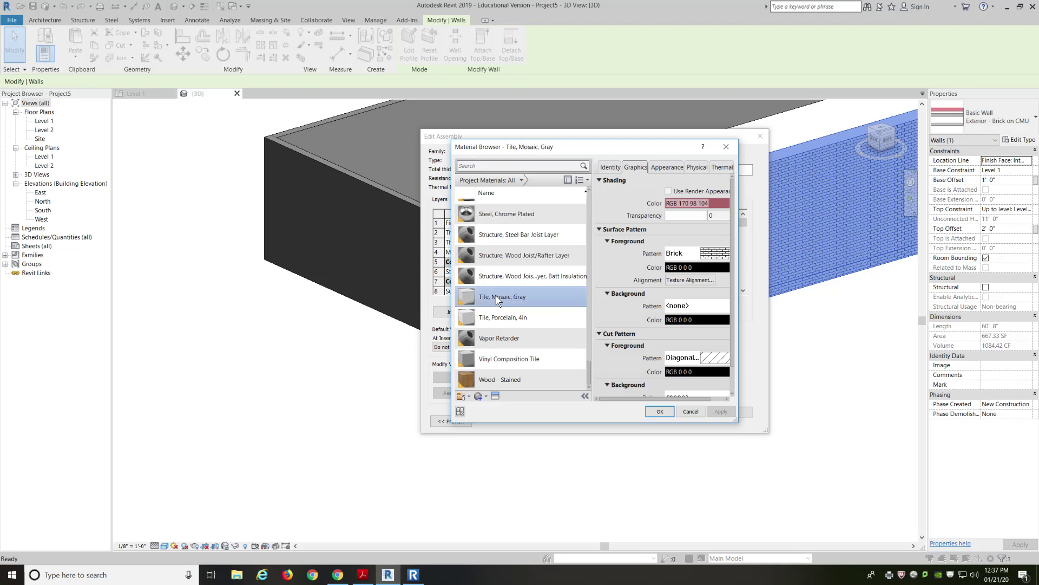
left_click(660, 412)
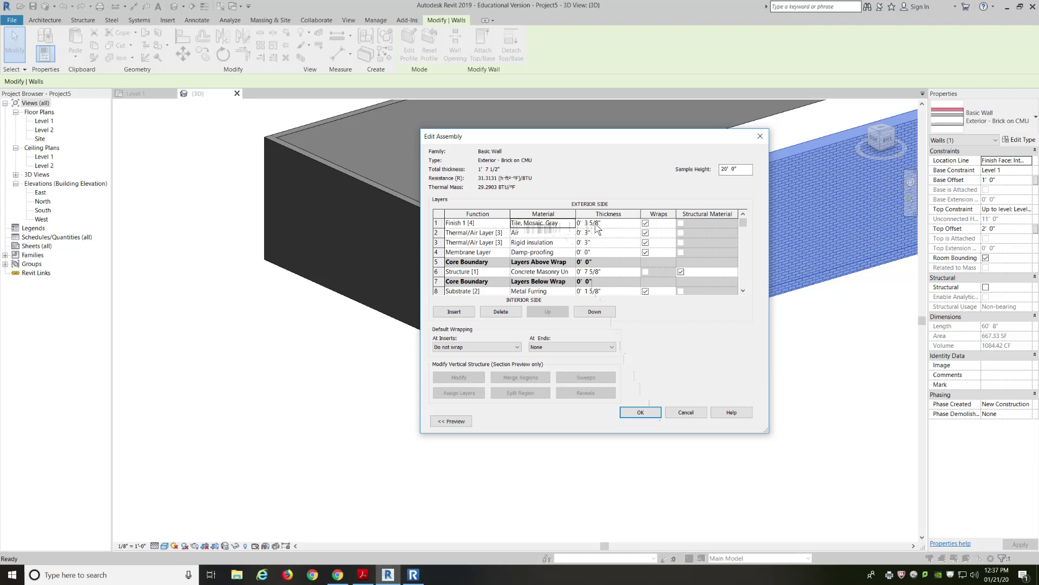
left_click(596, 223)
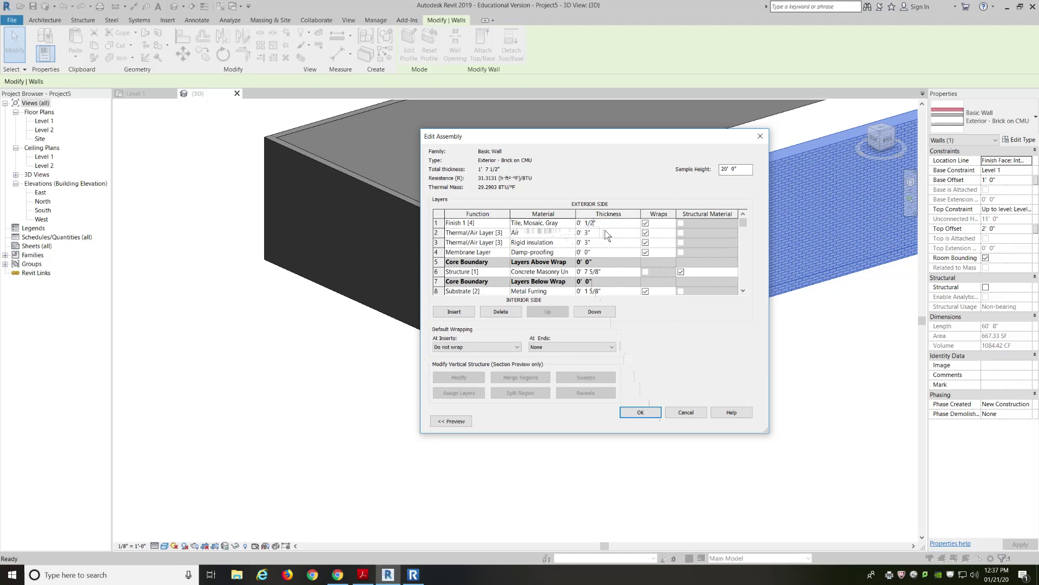
left_click(605, 231)
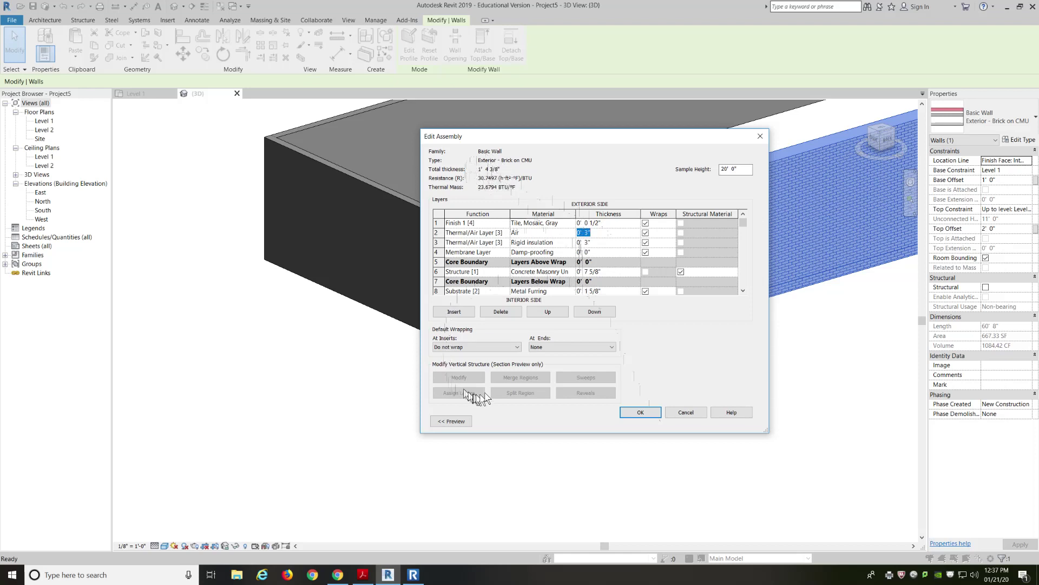
Step: Show the wall assembly preview, examine its layers in floor plan and section views, and return it to the floor plan view
left_click(442, 422)
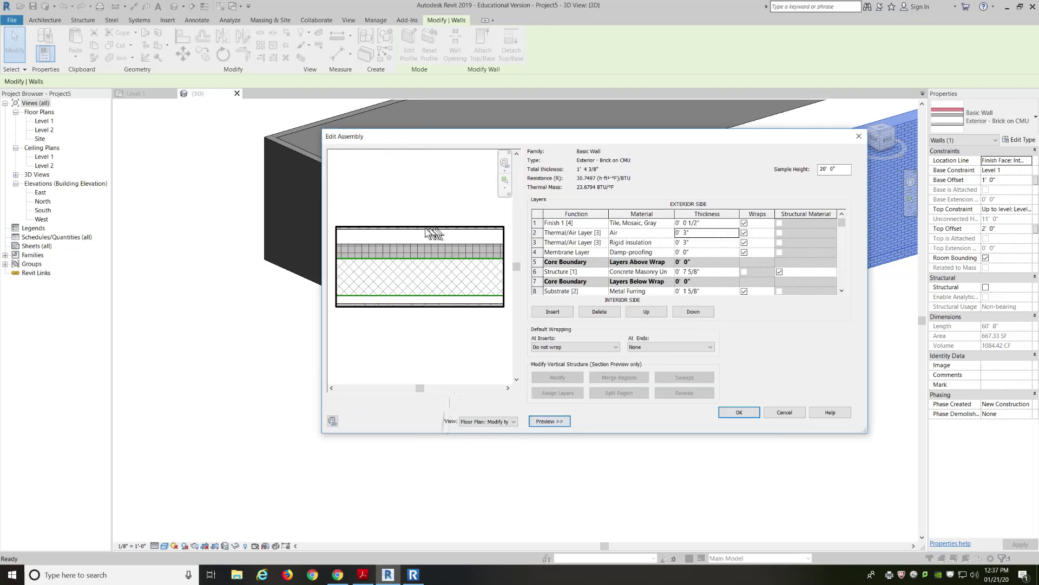
scroll(431, 234, "up", 5)
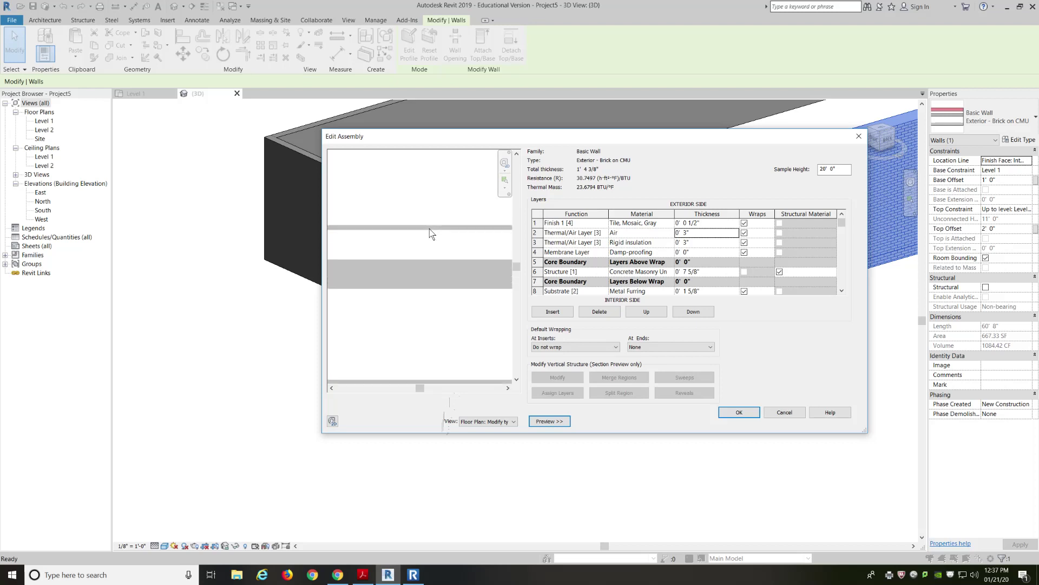
scroll(431, 234, "down", 5)
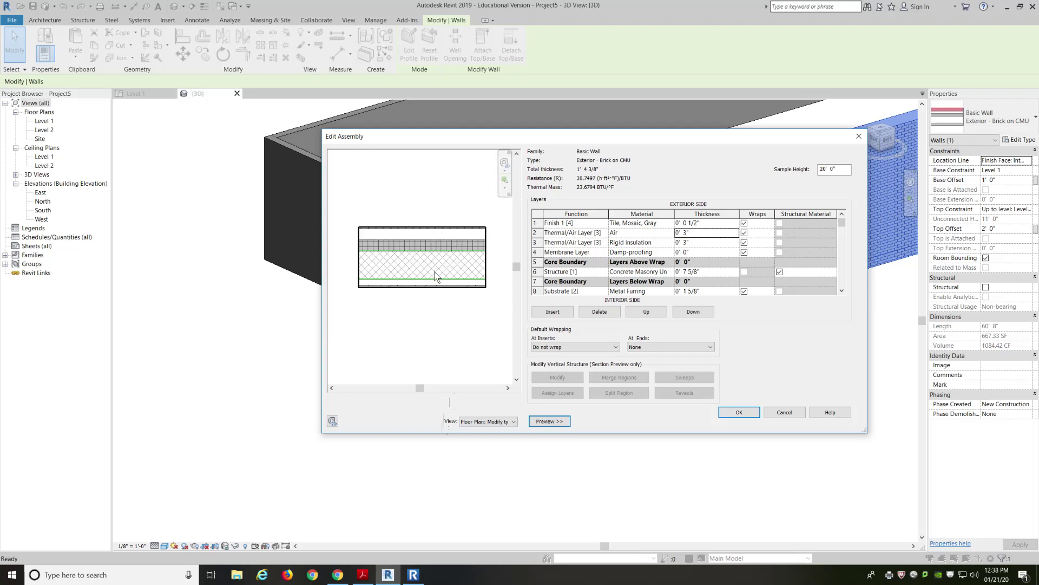
left_click(487, 422)
left_click(490, 436)
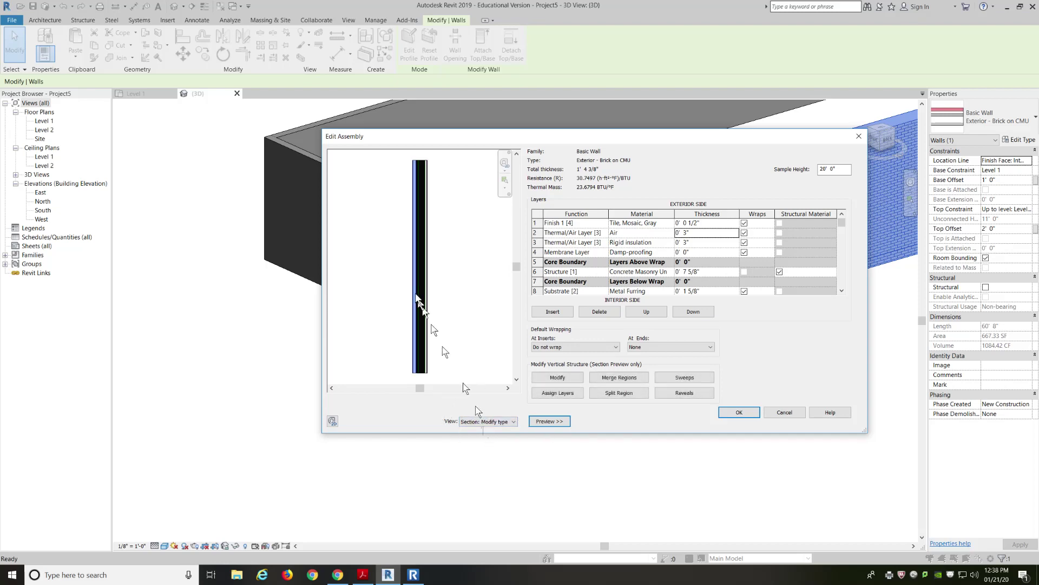
scroll(414, 292, "up", 4)
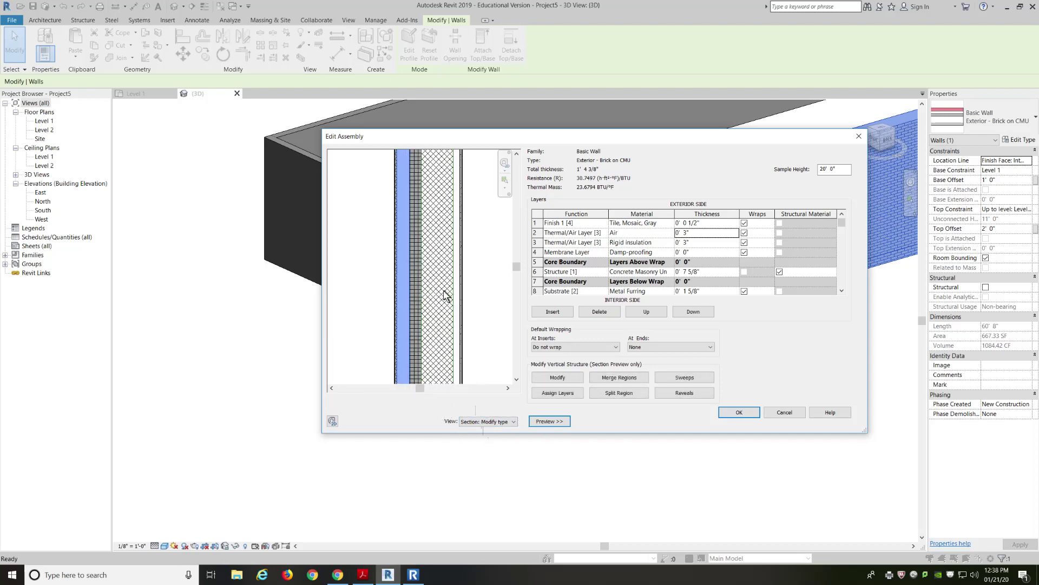
scroll(426, 297, "up", 1)
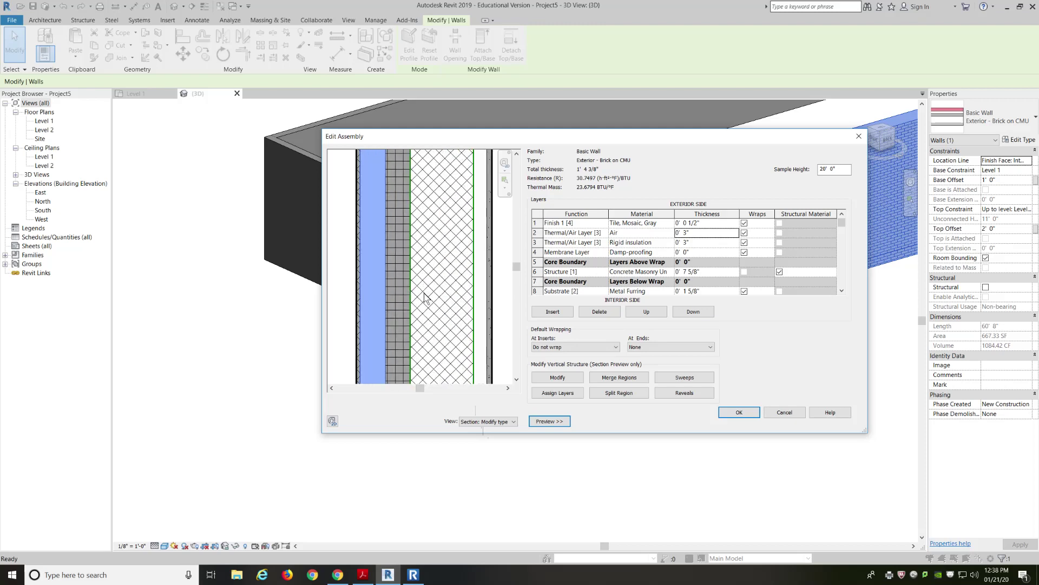
left_click(495, 422)
left_click(494, 430)
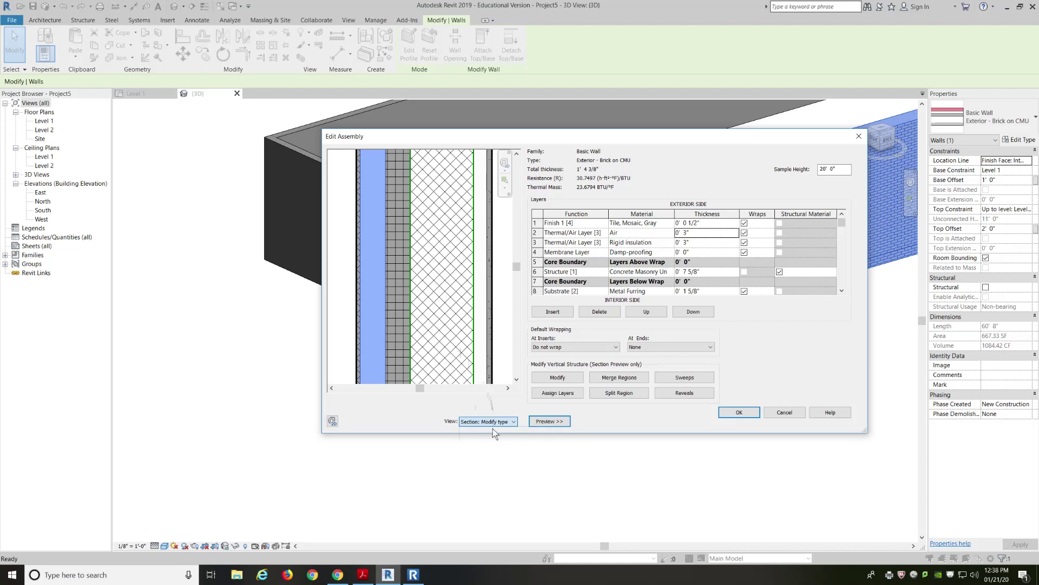
Step: Assign the Brick, Common material to the Finish 1 [4] layer
left_click(650, 223)
left_click(670, 223)
scroll(538, 279, "up", 10)
scroll(538, 275, "up", 7)
scroll(538, 275, "down", 3)
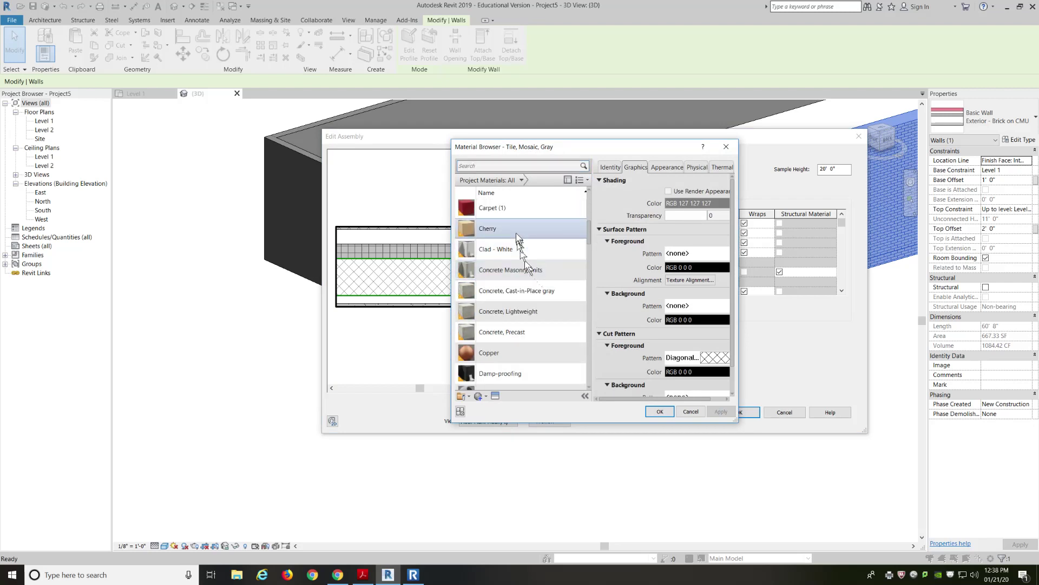
scroll(515, 279, "up", 2)
left_click(513, 281)
left_click(660, 411)
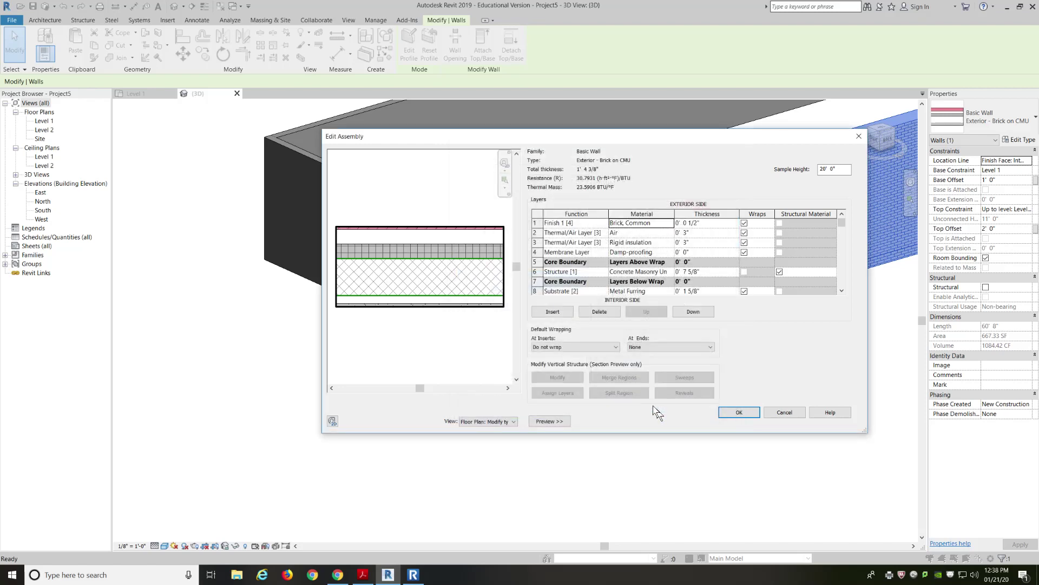
Step: Set the Finish 1 [4] layer thickness to 3 5/8" and accept the wall assembly
left_click(699, 224)
left_click_drag(699, 223, 687, 224)
type("3")
left_click(696, 232)
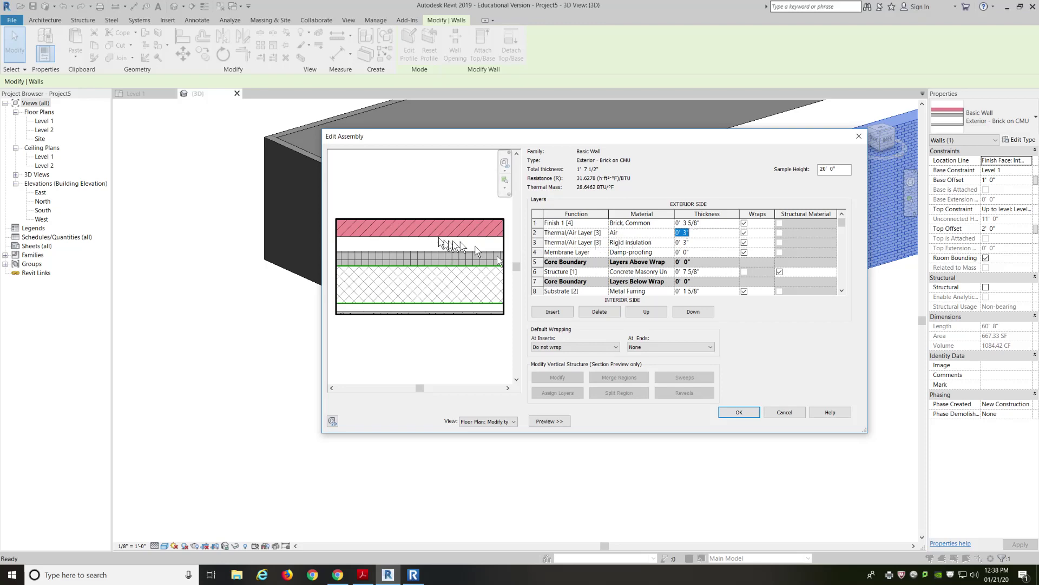
left_click(737, 413)
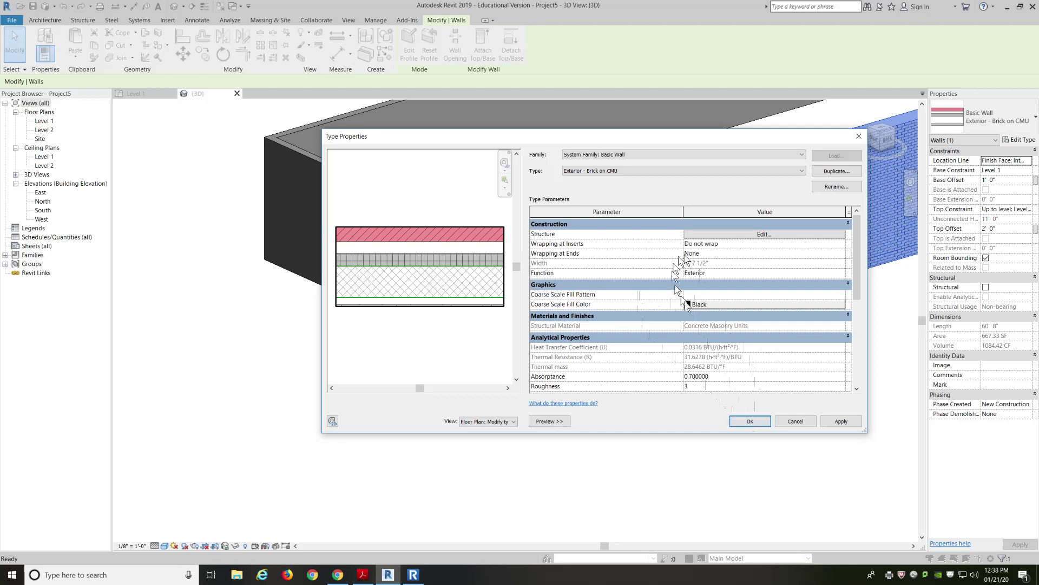
Step: Review the wall type's graphics, analytical and identity parameters, close the type properties, and inspect the deselected brick wall in 3D
scroll(682, 299, "down", 2)
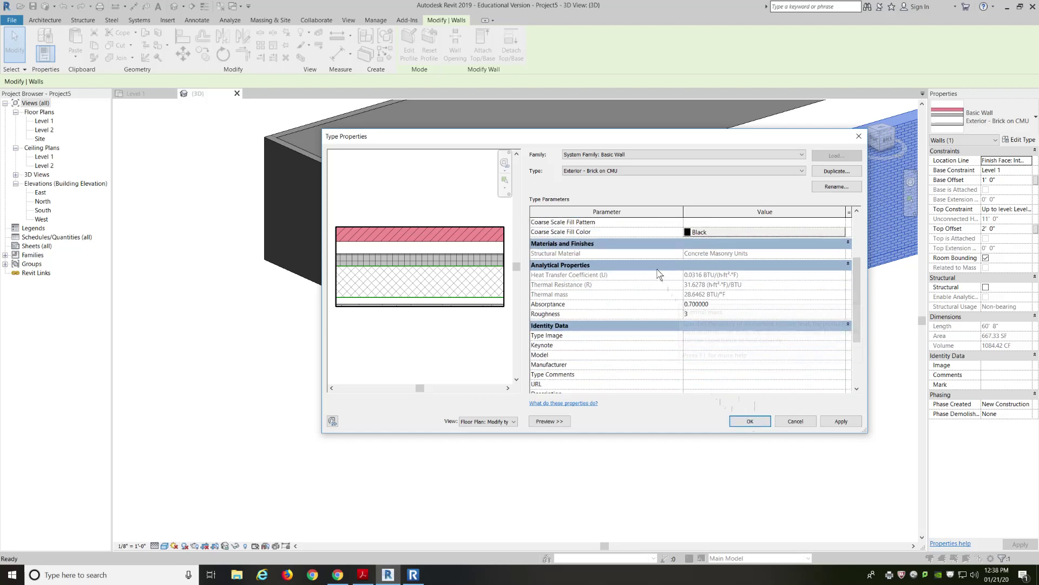
scroll(660, 287, "down", 3)
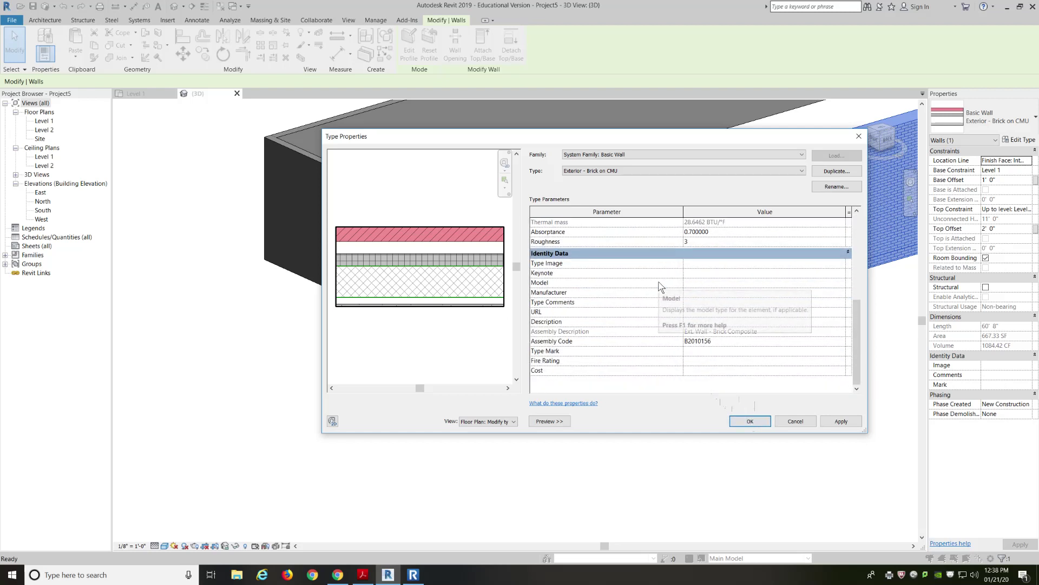
scroll(682, 328, "up", 1)
scroll(681, 323, "up", 1)
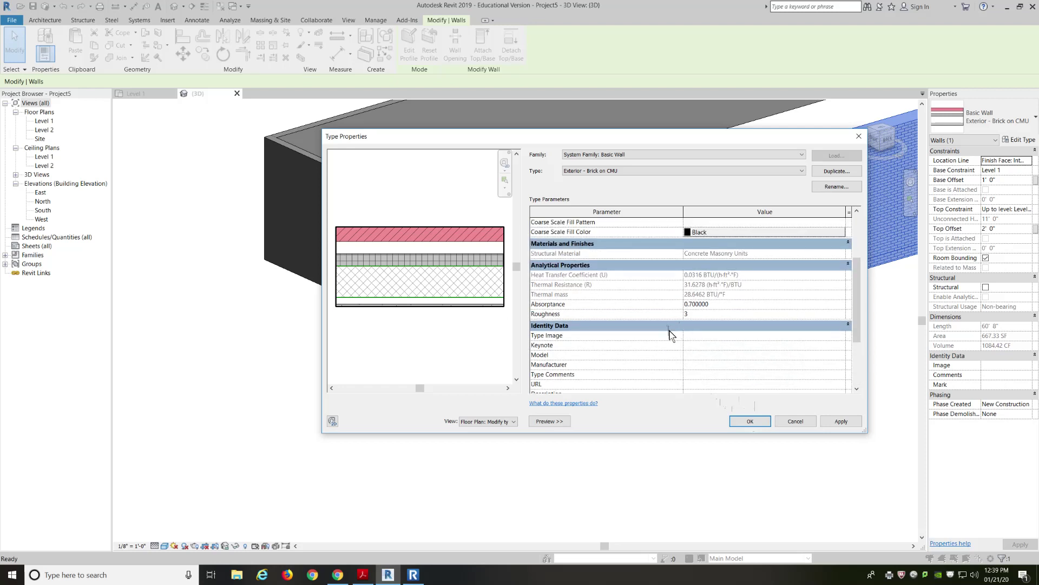
scroll(669, 333, "up", 2)
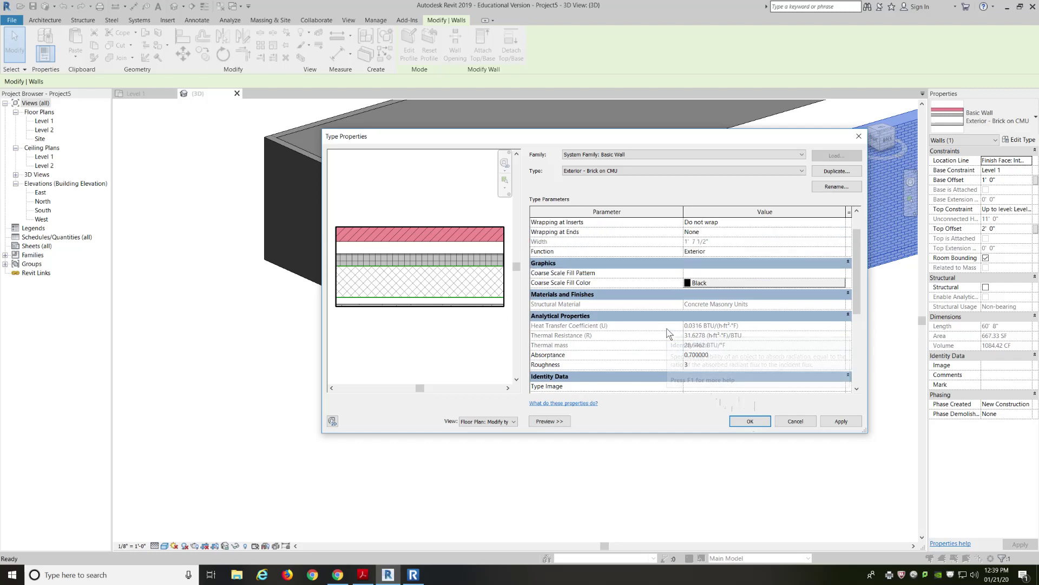
scroll(669, 333, "up", 1)
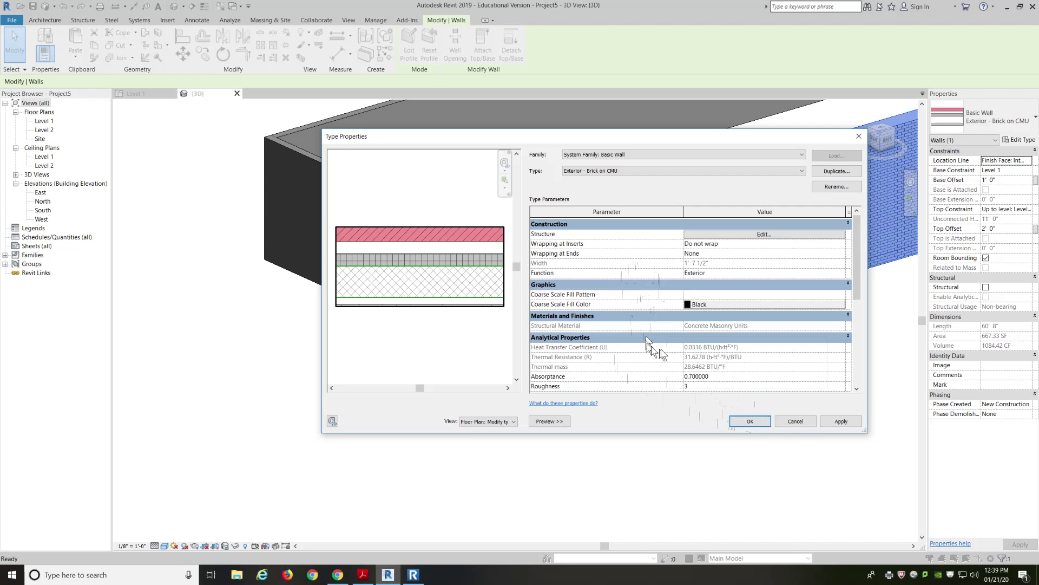
left_click(747, 421)
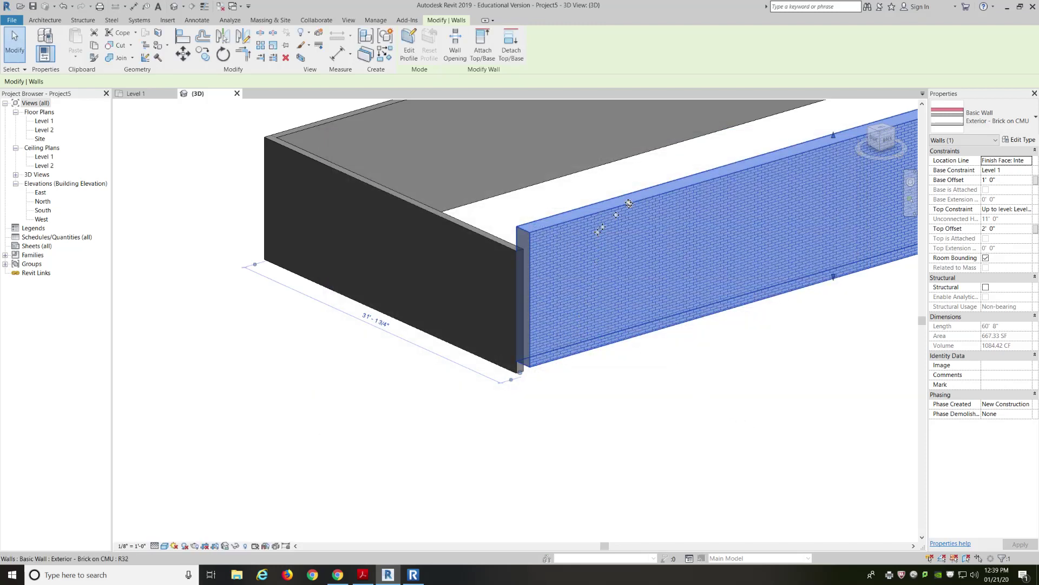
left_click(658, 392)
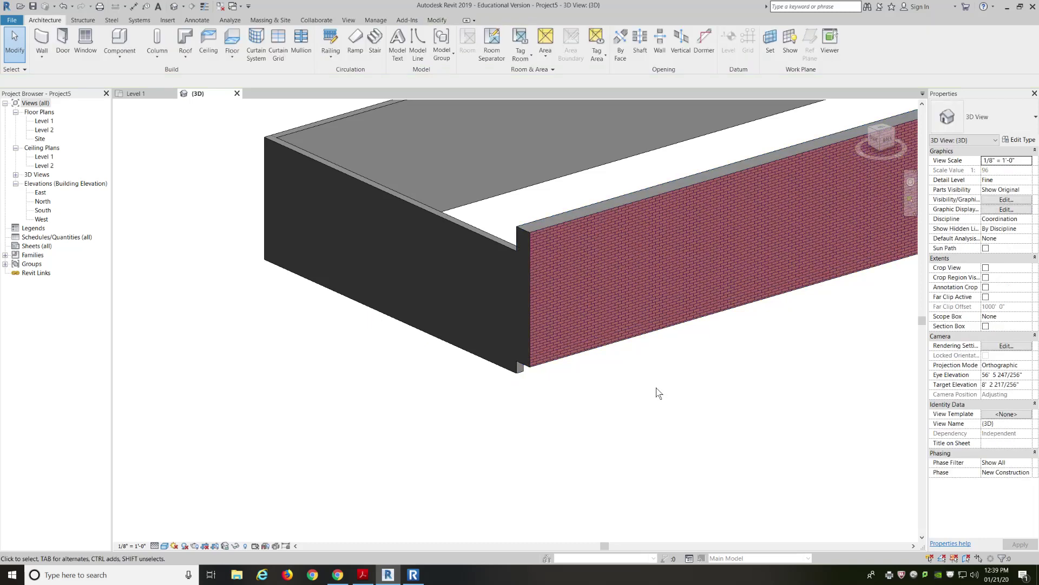
scroll(400, 386, "down", 5)
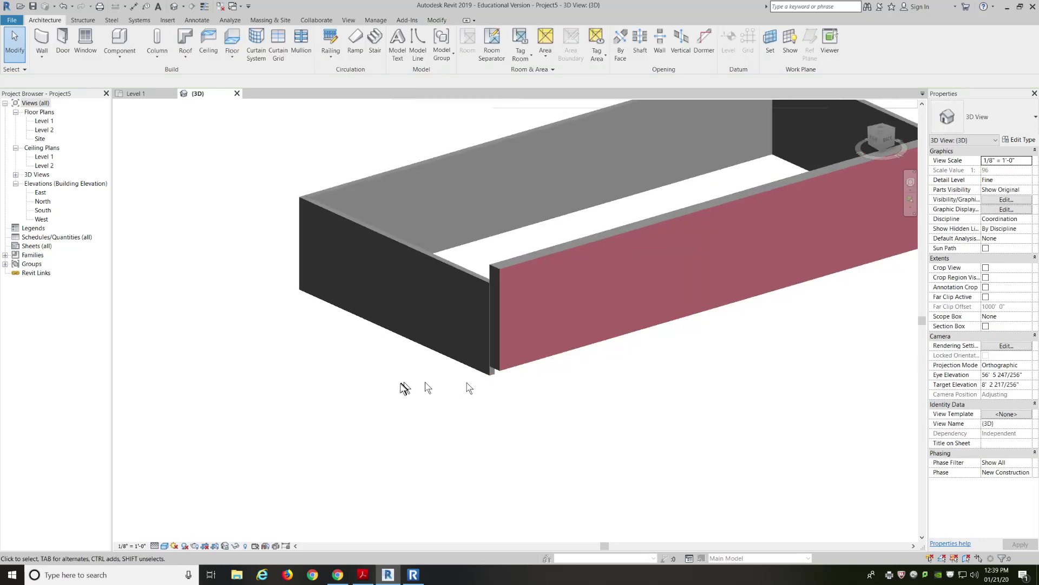